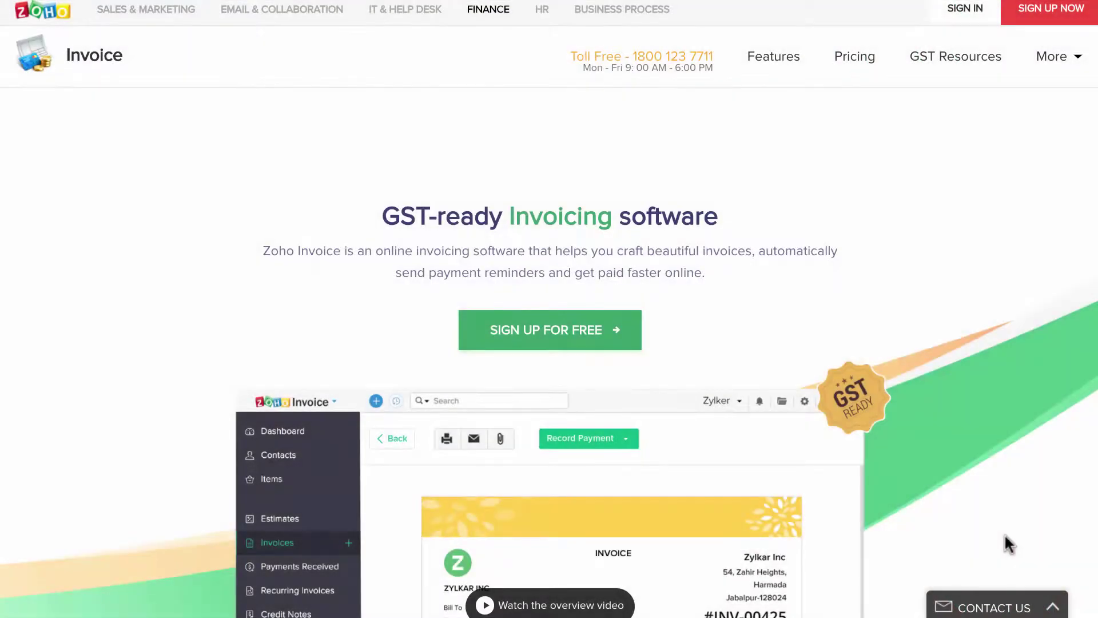
# Start a free sign-up for ManishCorp with the account email and password.
pyautogui.scroll(-10, 1004, 533)
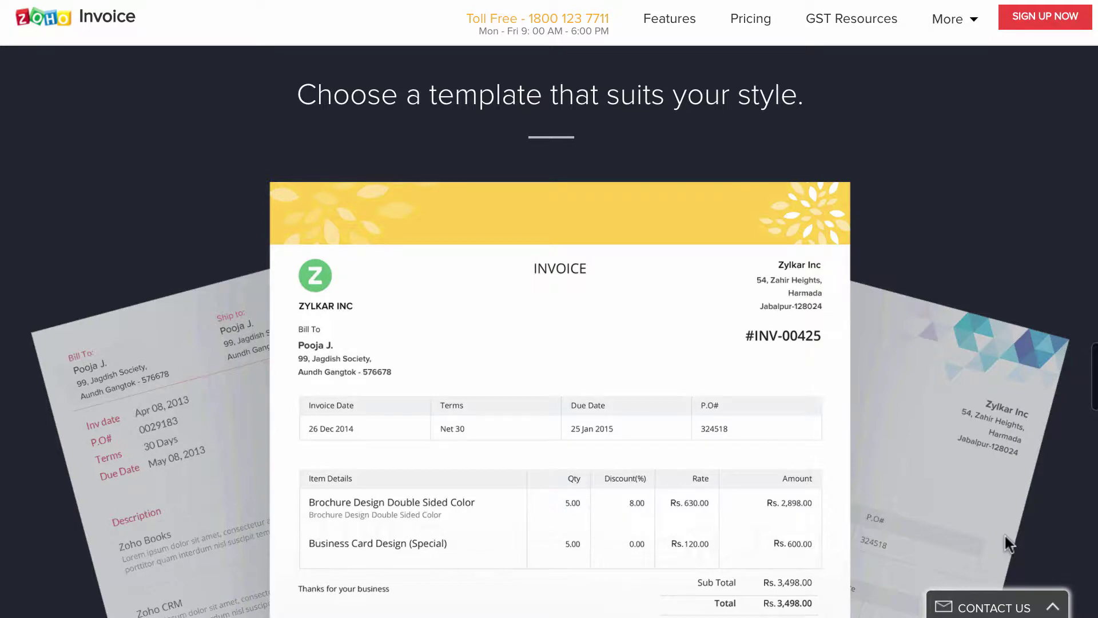
pyautogui.scroll(10, 1004, 535)
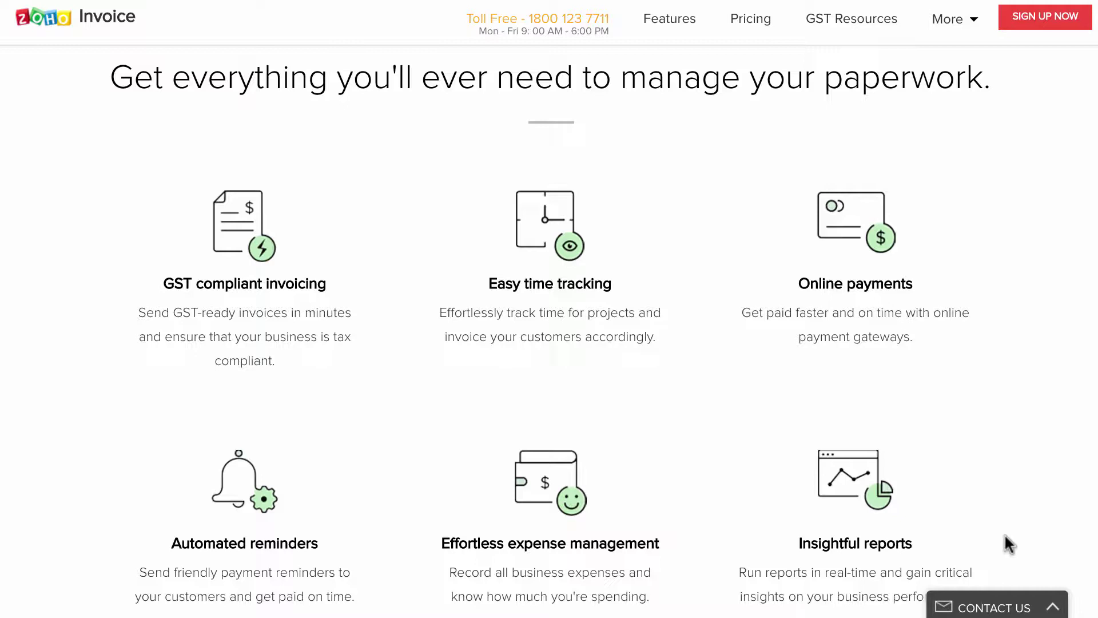
pyautogui.scroll(-5, 1005, 533)
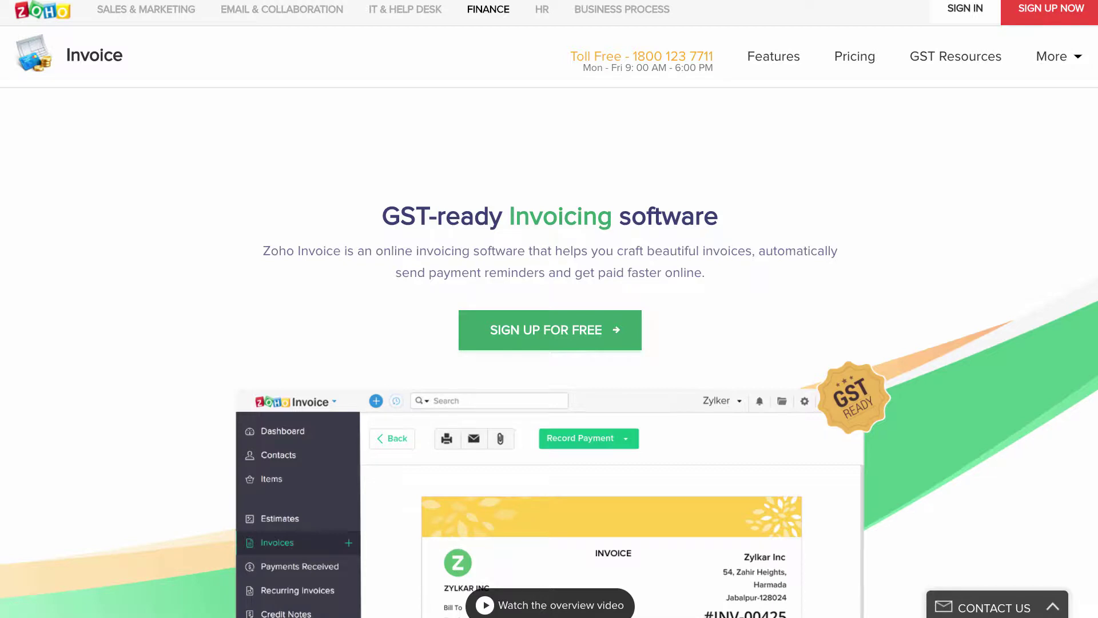
pyautogui.click(589, 341)
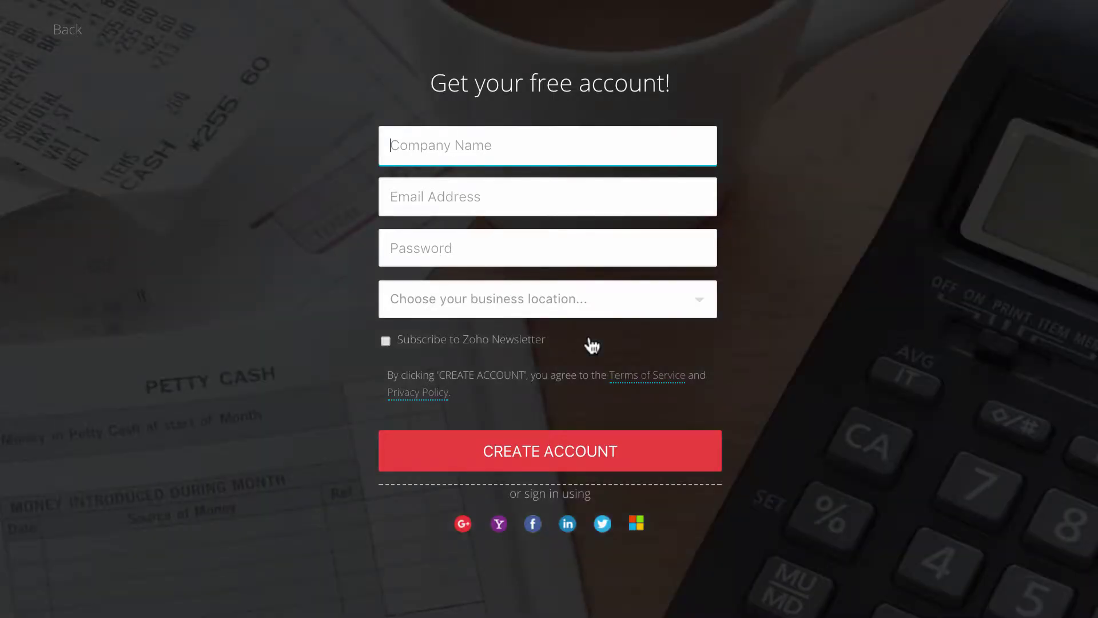
pyautogui.write('ManishCorp')
pyautogui.press('Tab')
pyautogui.press('Tab')
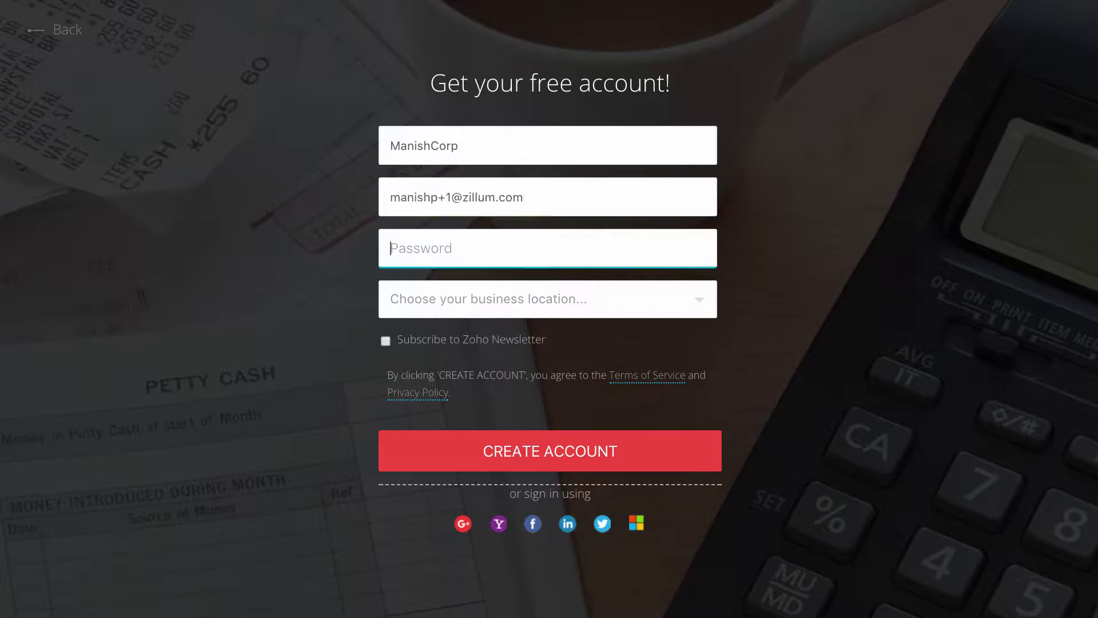
pyautogui.write('********')
# Choose India as the business location and create the account.
pyautogui.click(572, 290)
pyautogui.press('i')
pyautogui.press('Return')
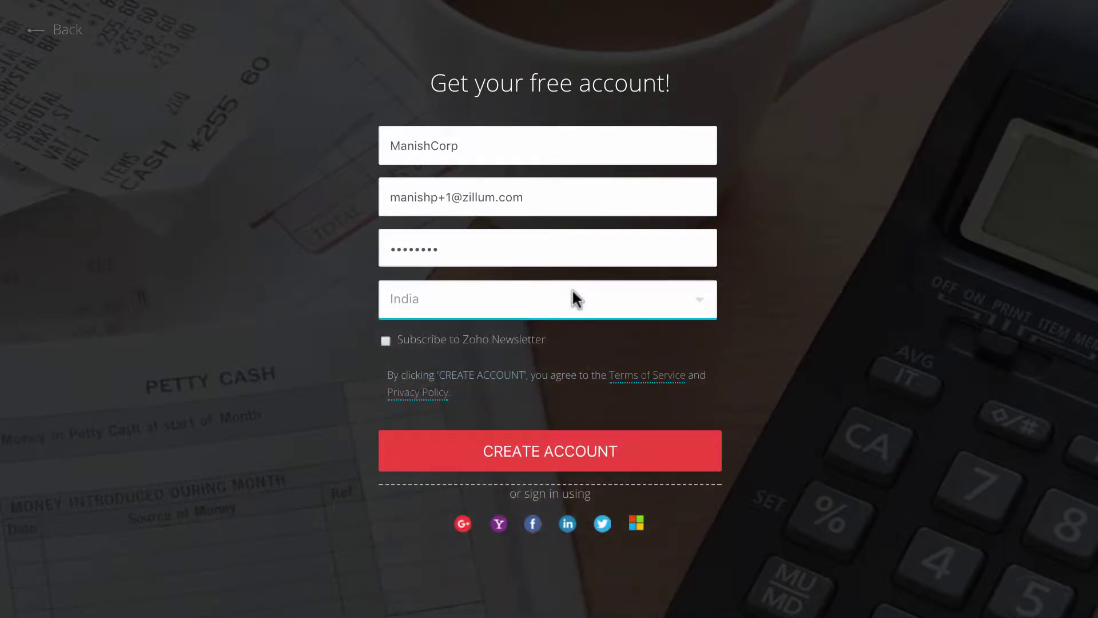
pyautogui.click(597, 451)
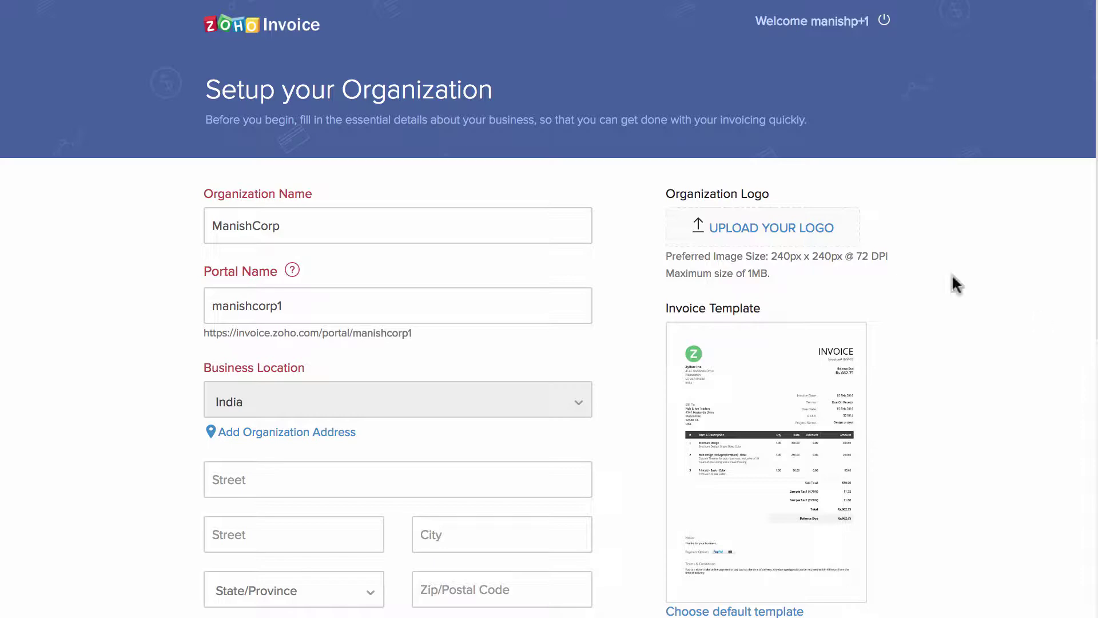
# Add the company logo and make a different invoice layout the default template.
pyautogui.click(789, 229)
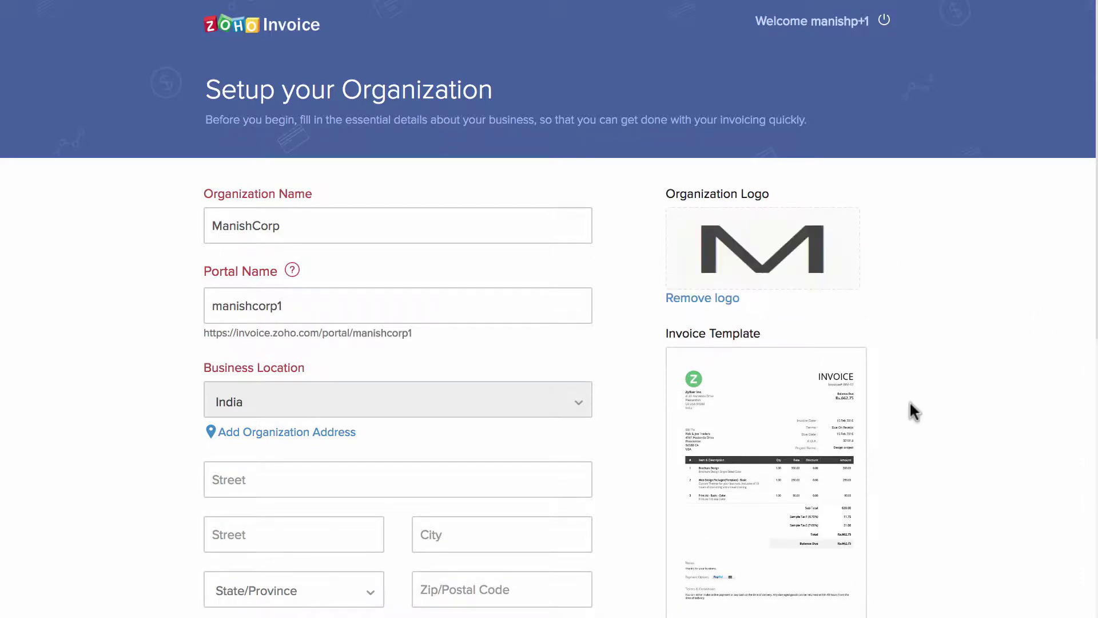
pyautogui.moveTo(851, 479)
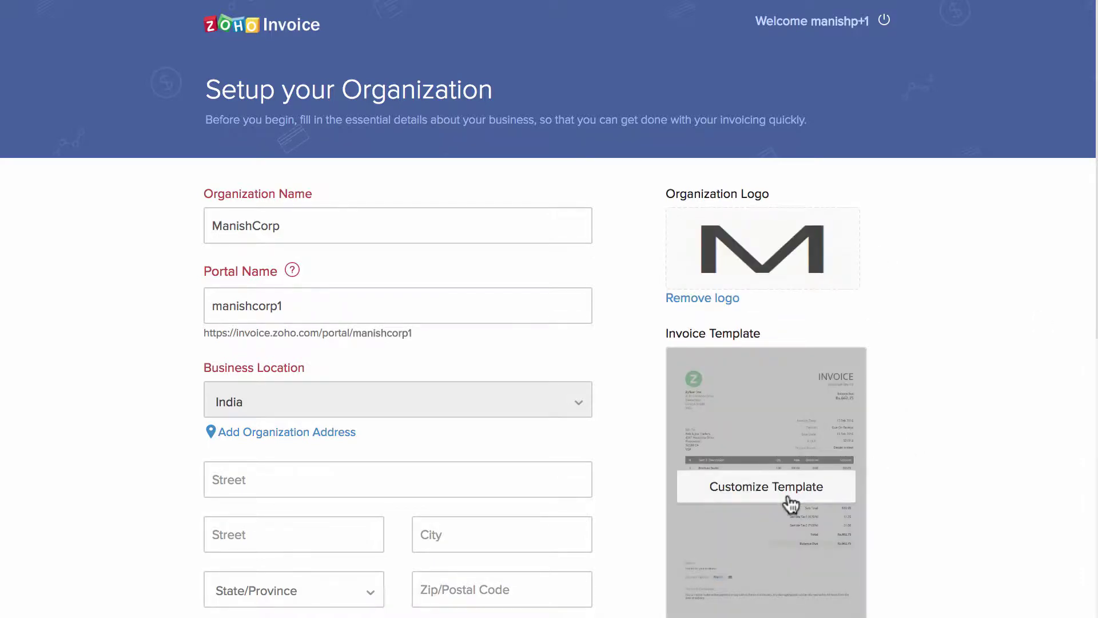
pyautogui.click(788, 495)
pyautogui.click(128, 581)
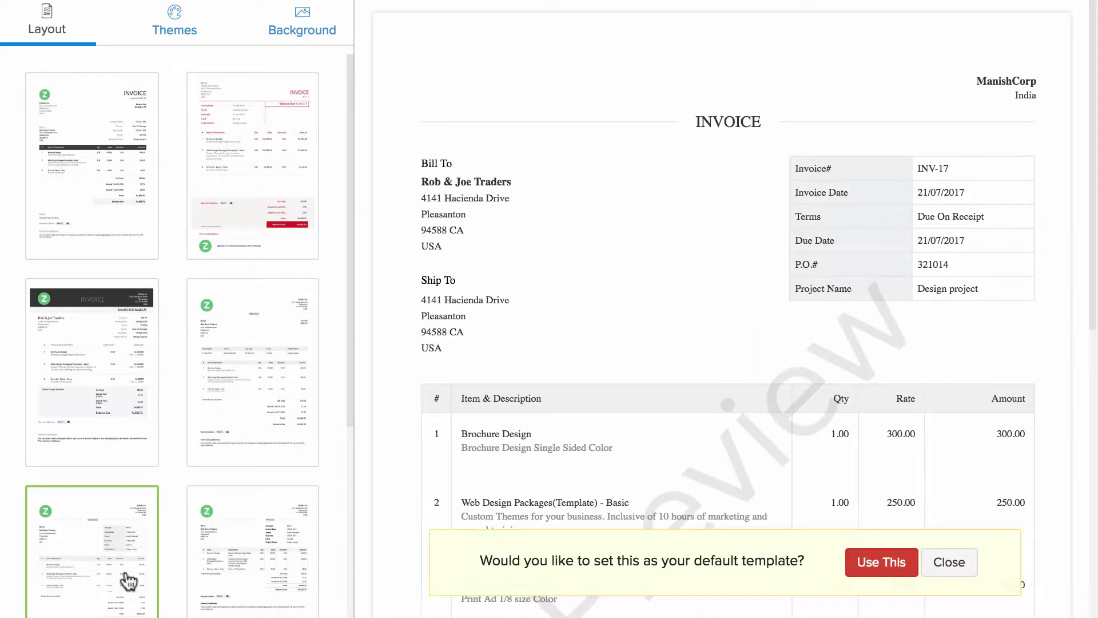
pyautogui.click(864, 566)
# Mark the business as GST registered, enter its GSTIN, and save the organization.
pyautogui.scroll(-3, 881, 564)
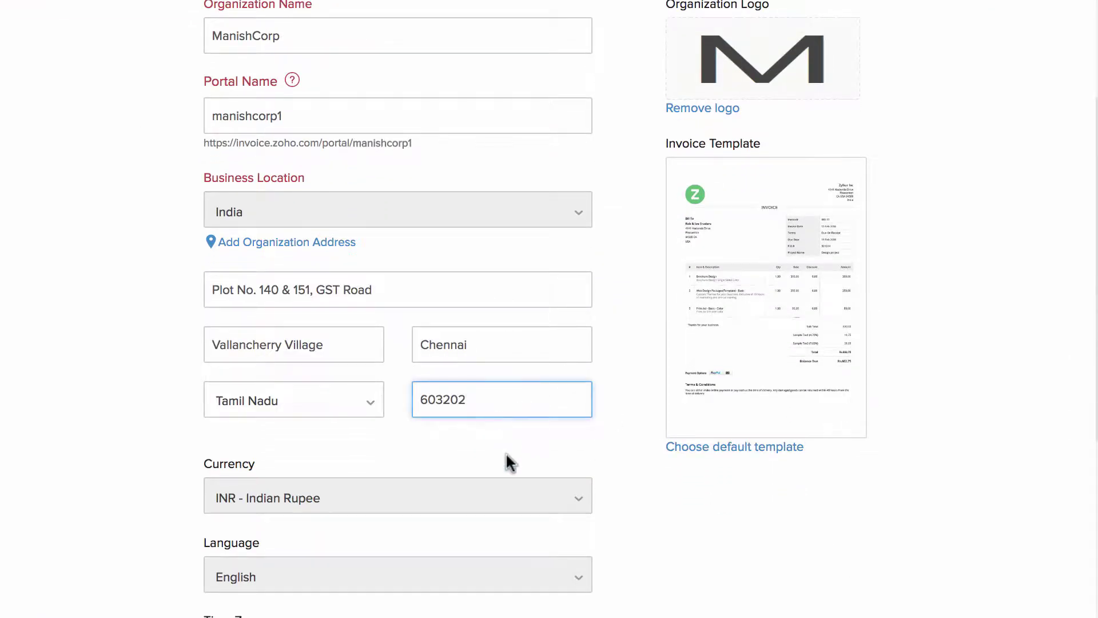
pyautogui.scroll(-5, 506, 454)
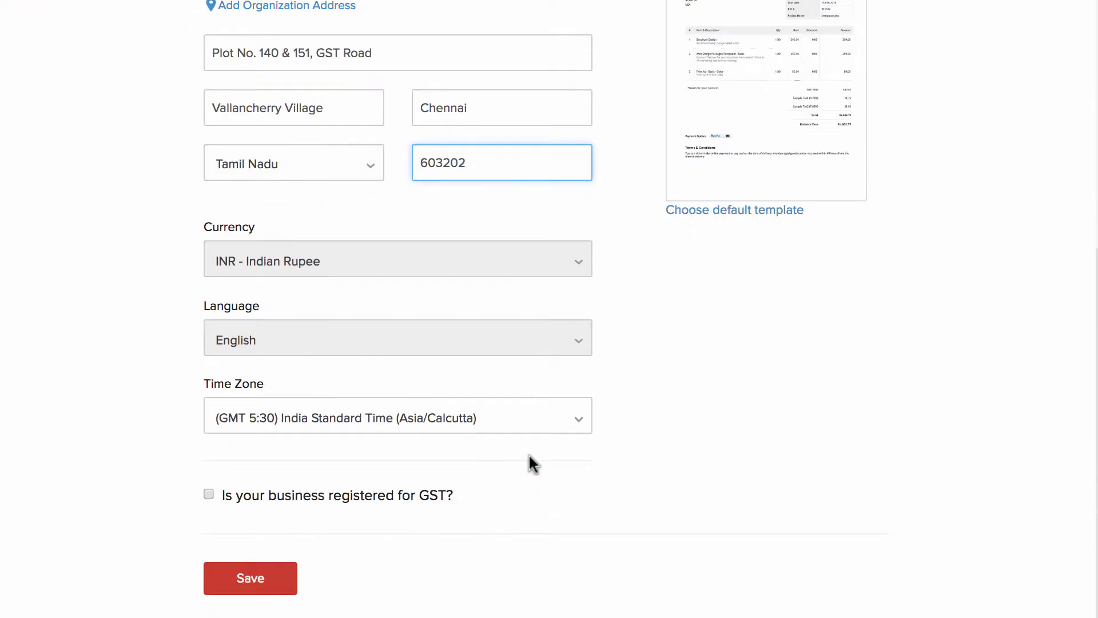
pyautogui.click(209, 493)
pyautogui.scroll(-2, 314, 503)
pyautogui.click(288, 468)
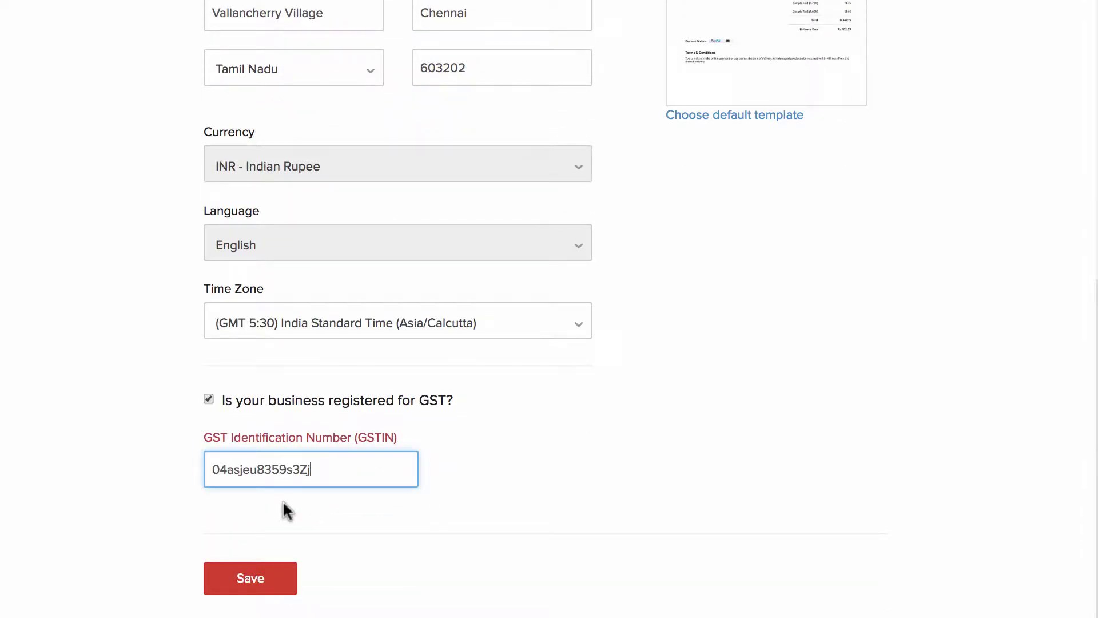
pyautogui.click(267, 572)
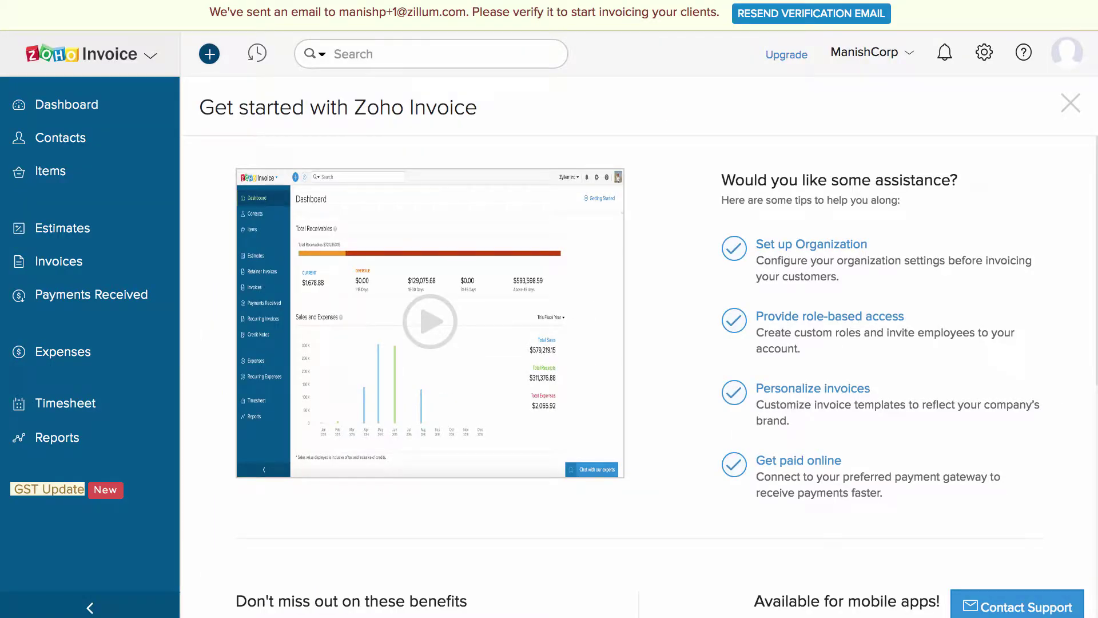
# Dismiss the Get started guide, review the dashboard figures, and show the Contacts list.
pyautogui.click(1069, 103)
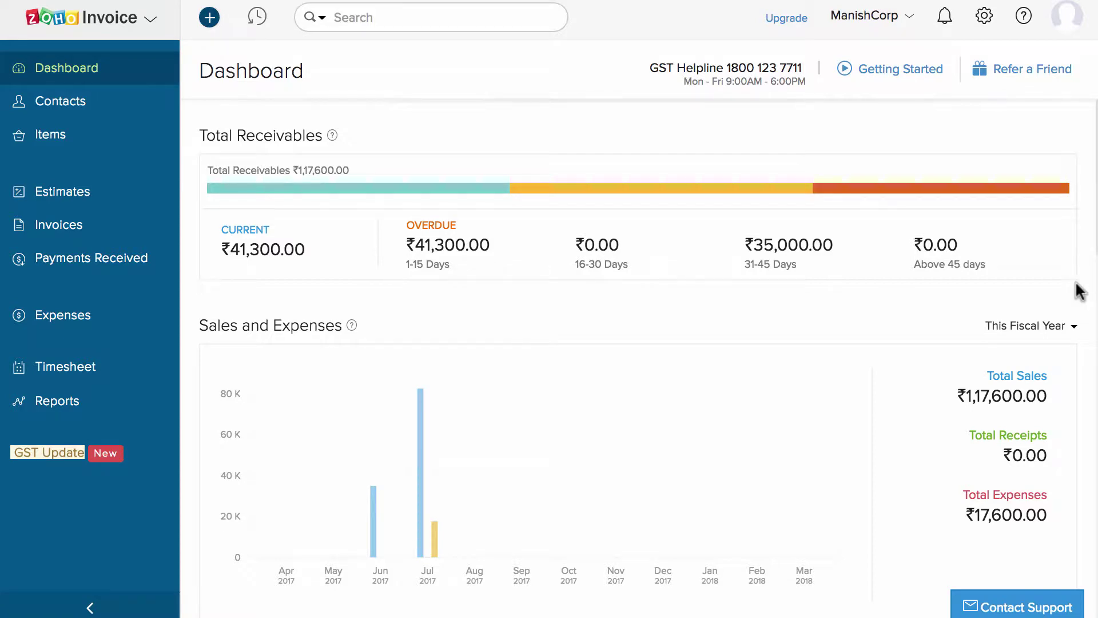
pyautogui.scroll(-10, 1080, 291)
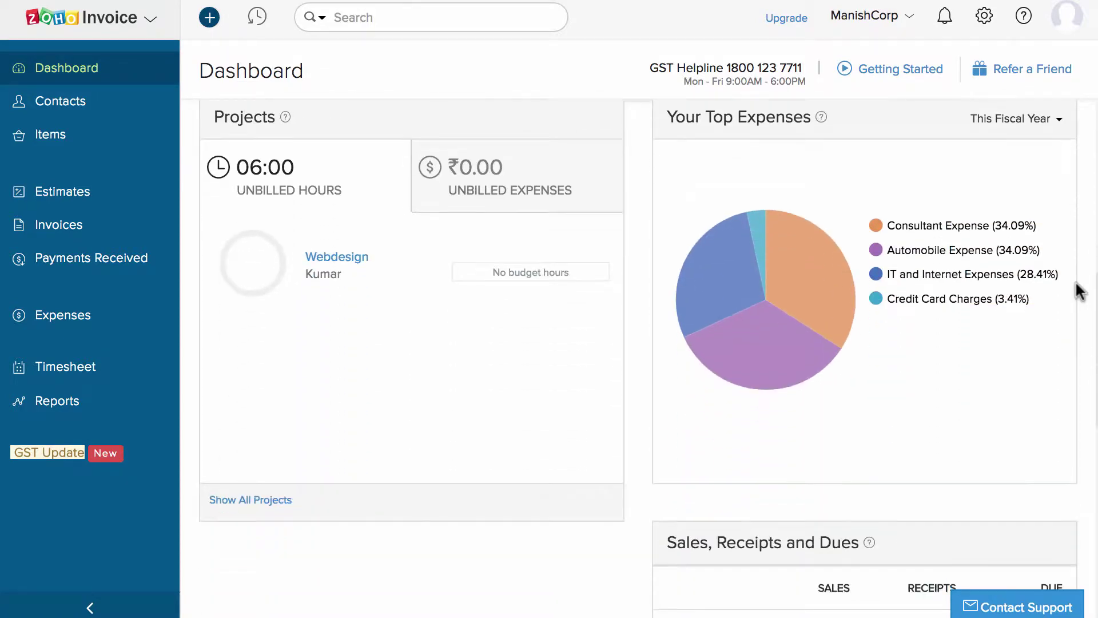
pyautogui.scroll(-2, 1079, 292)
pyautogui.scroll(10, 1079, 292)
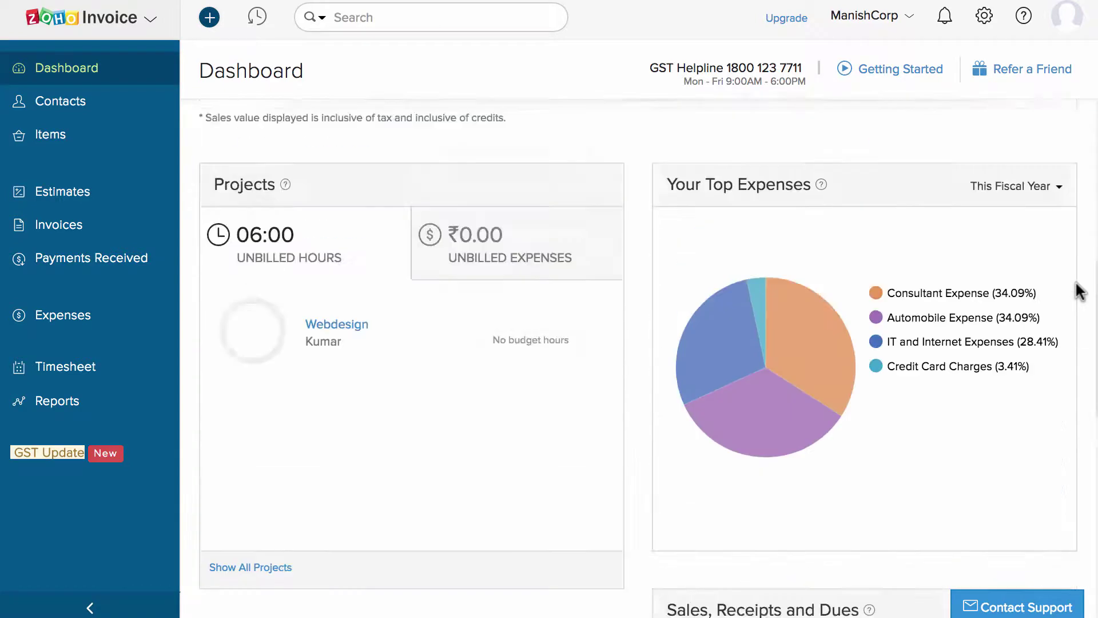
pyautogui.click(124, 109)
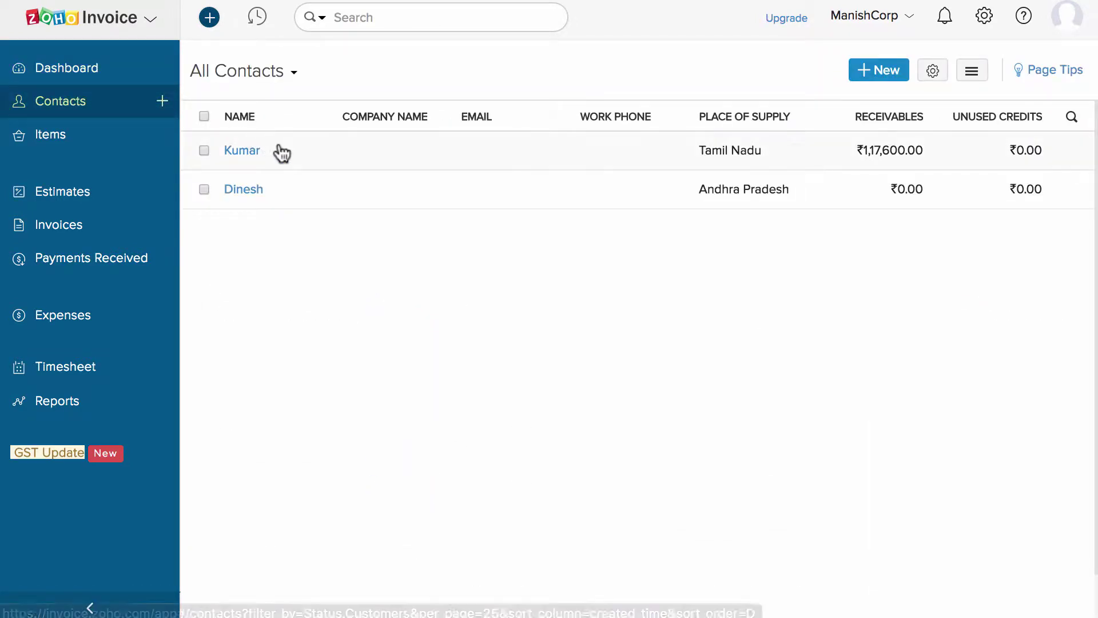
# Review the customer's Sales tab and the iPhone 6 item.
pyautogui.click(280, 152)
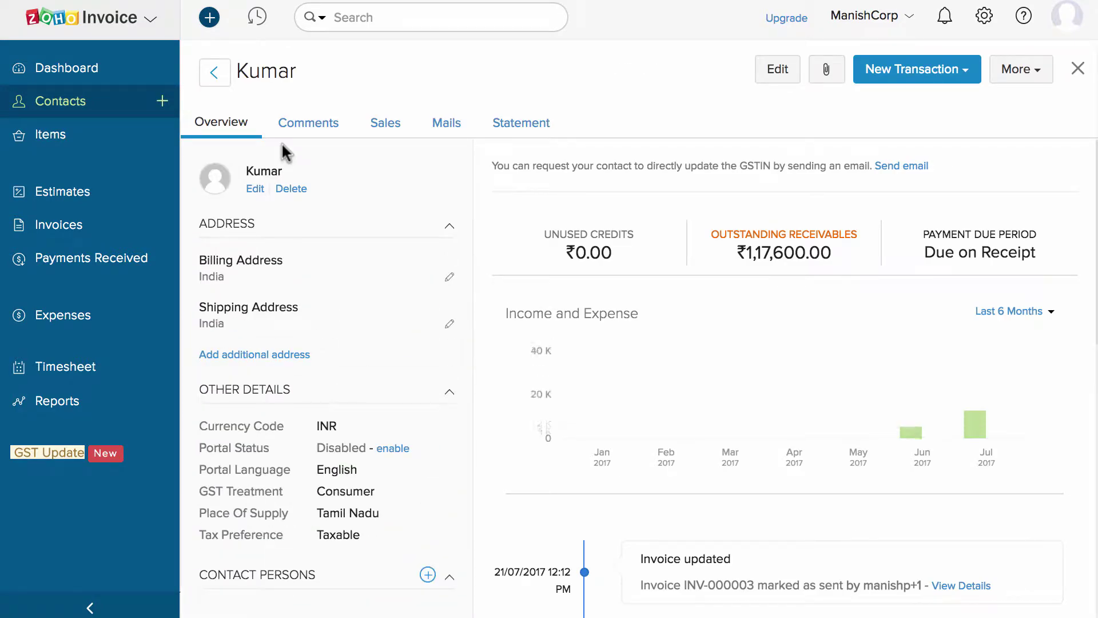
pyautogui.click(386, 121)
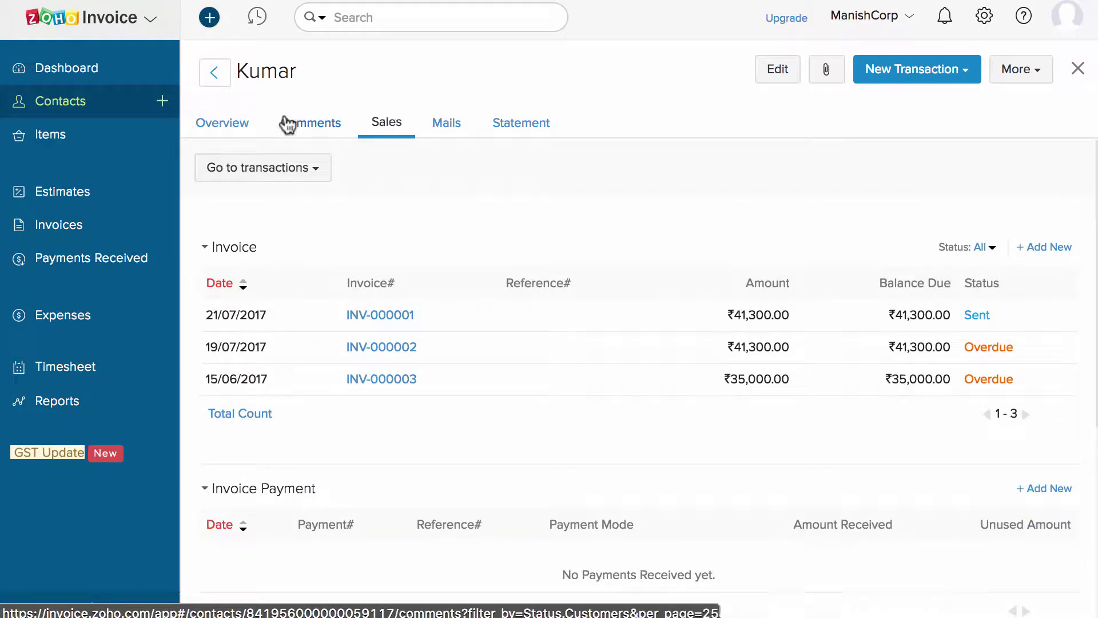
pyautogui.click(118, 143)
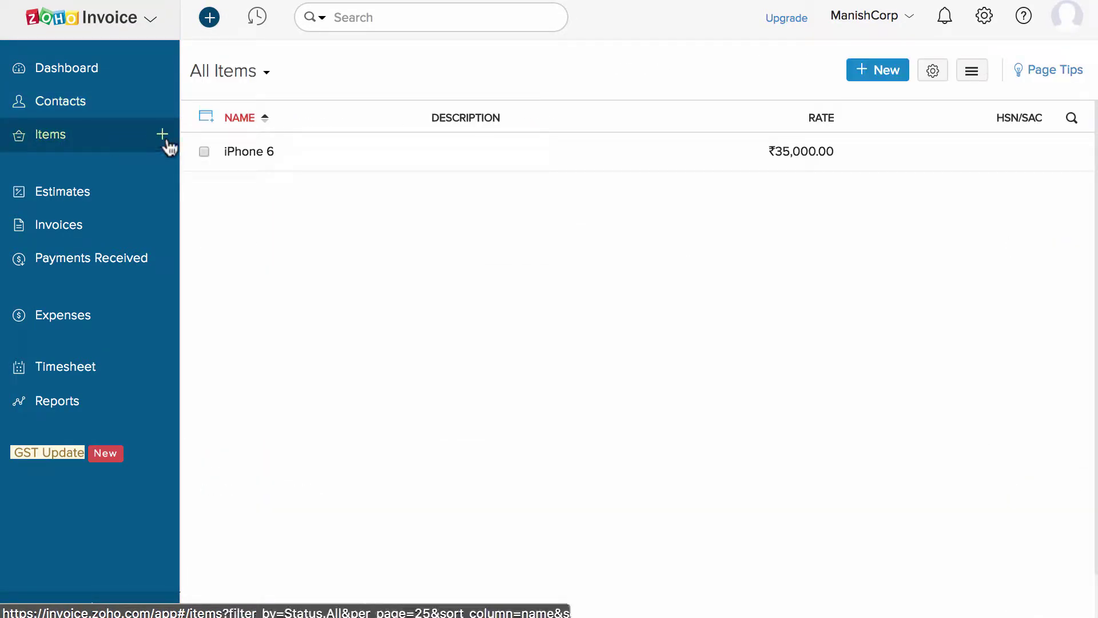
pyautogui.click(266, 151)
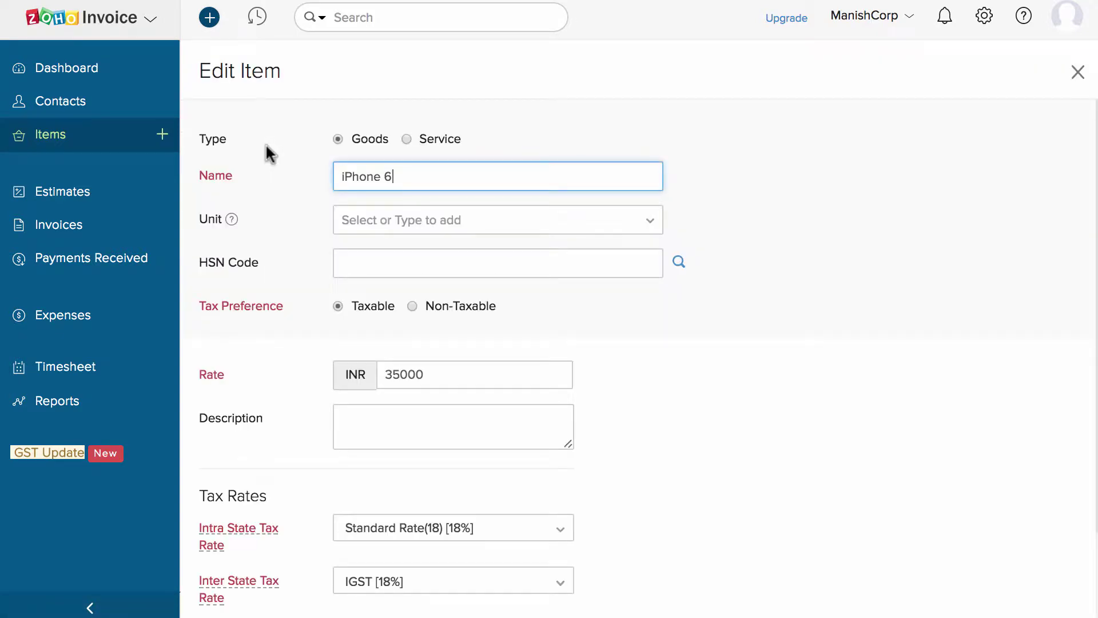
# Look over estimate EST-000002, then bring up All Invoices.
pyautogui.click(106, 193)
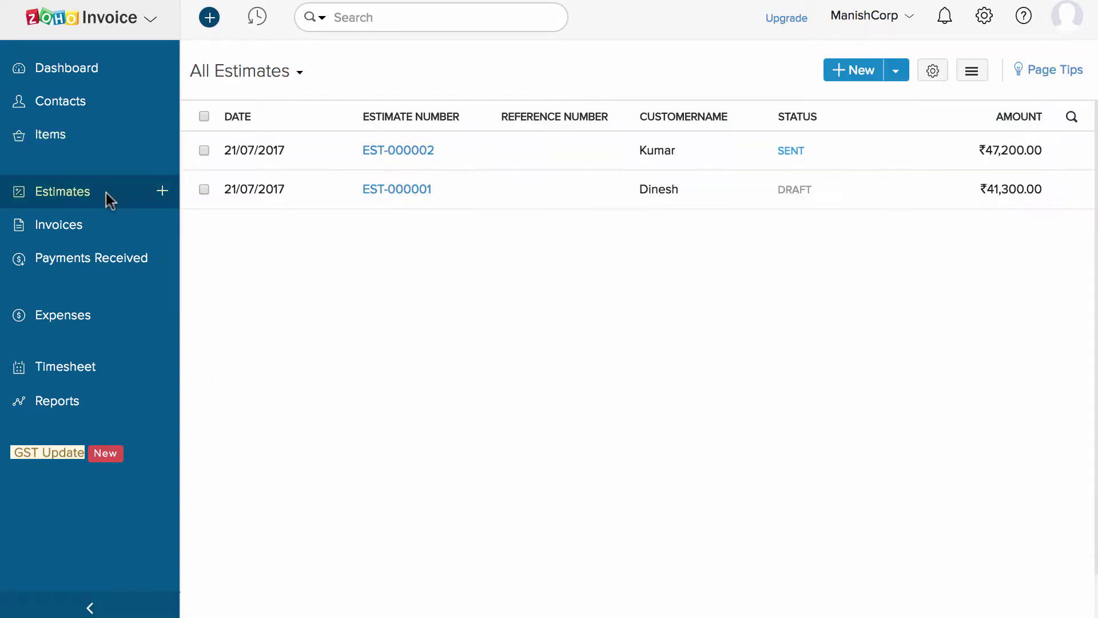
pyautogui.click(371, 152)
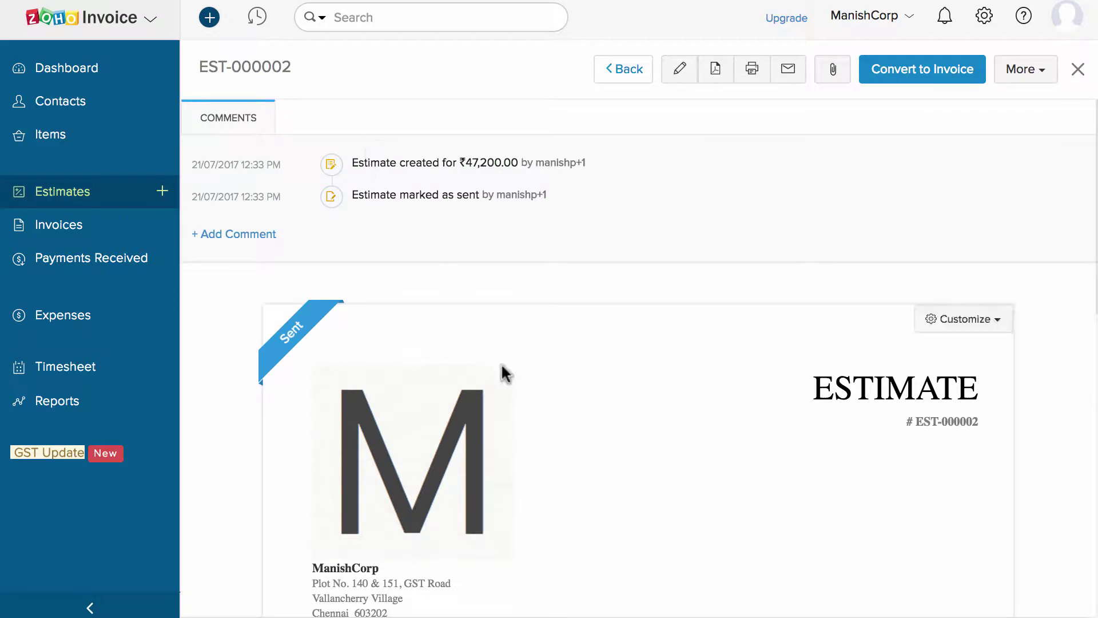
pyautogui.scroll(-10, 501, 365)
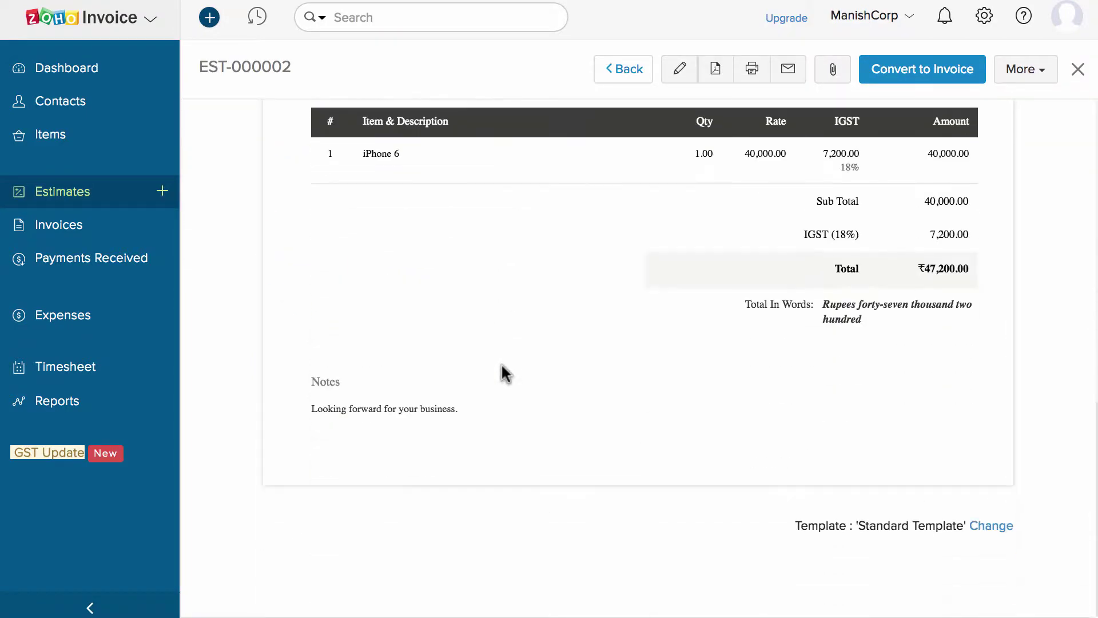
pyautogui.scroll(10, 501, 363)
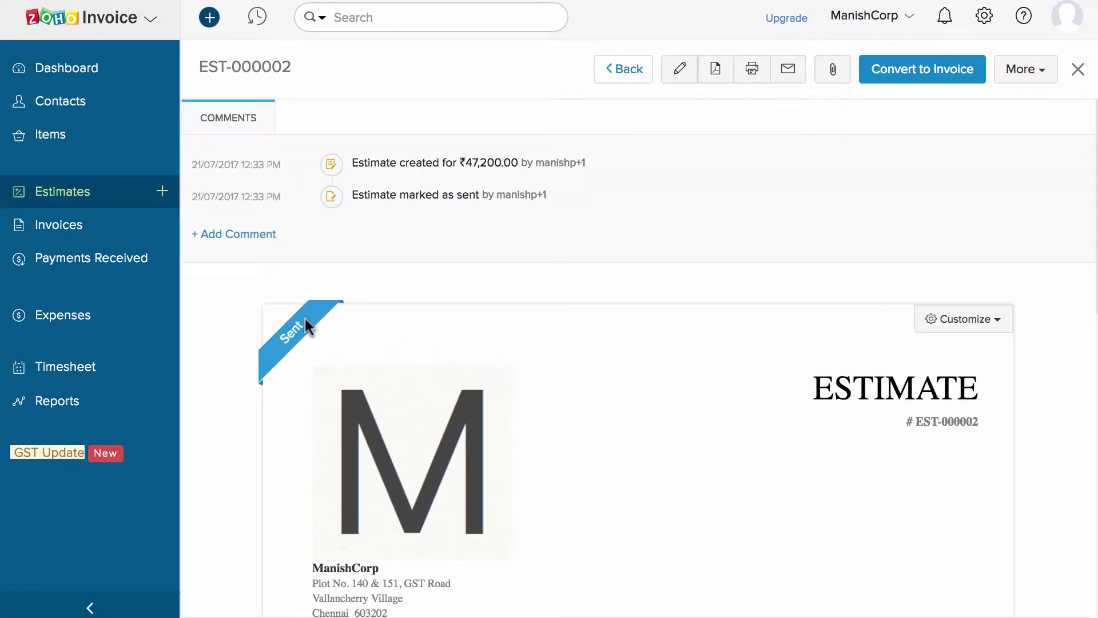
pyautogui.click(111, 231)
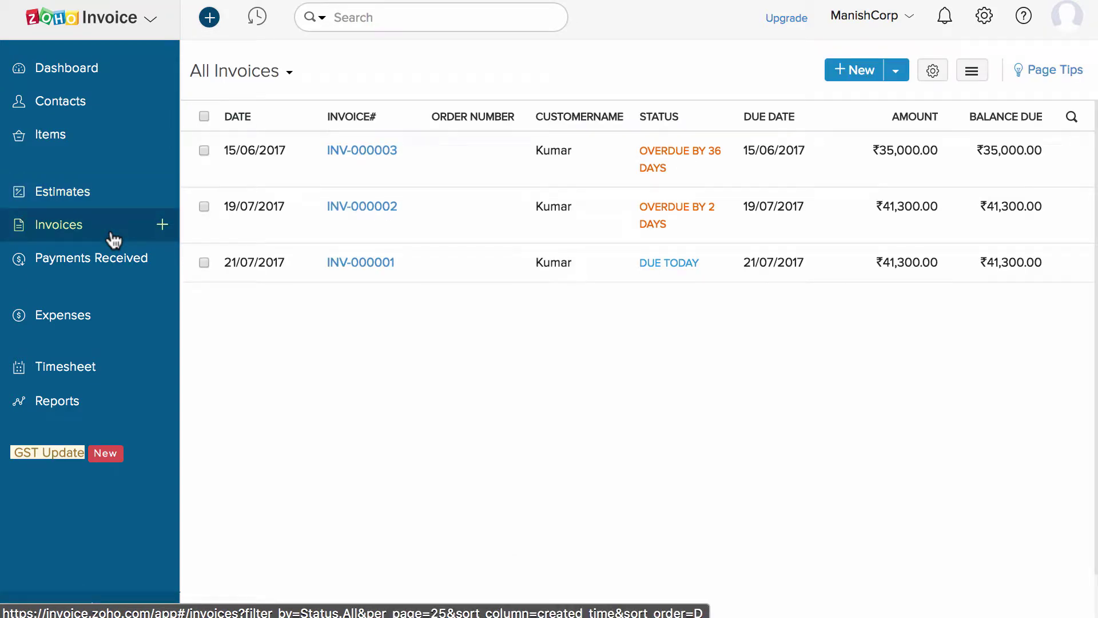
# Review invoice INV-000003 and glance through the new invoice form.
pyautogui.click(410, 161)
pyautogui.scroll(-5, 408, 147)
pyautogui.scroll(-3, 409, 147)
pyautogui.scroll(10, 407, 148)
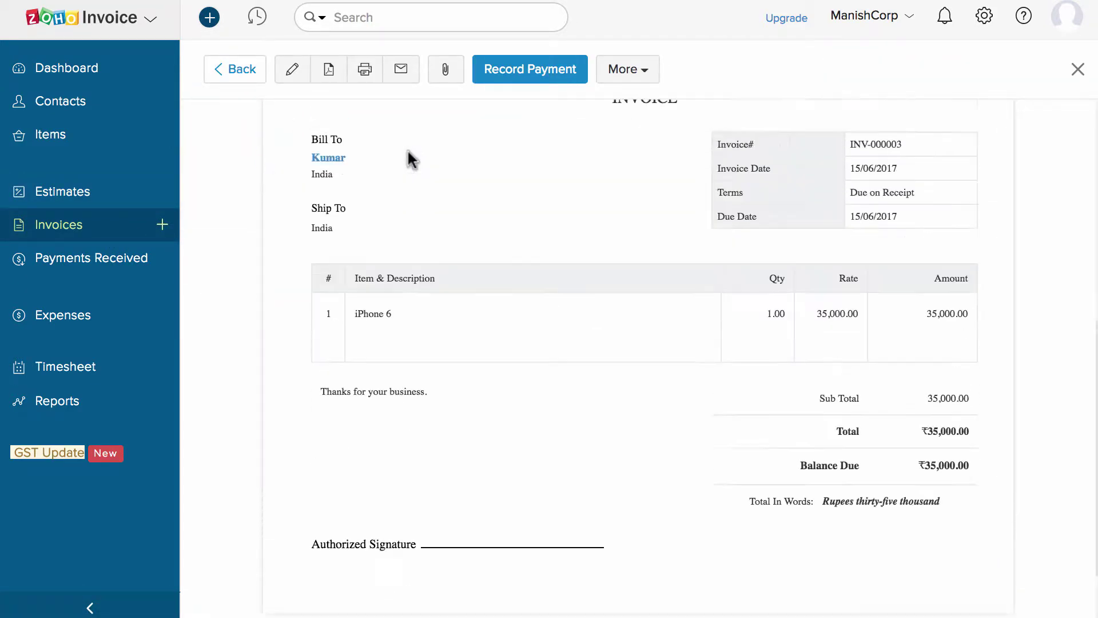
pyautogui.click(166, 229)
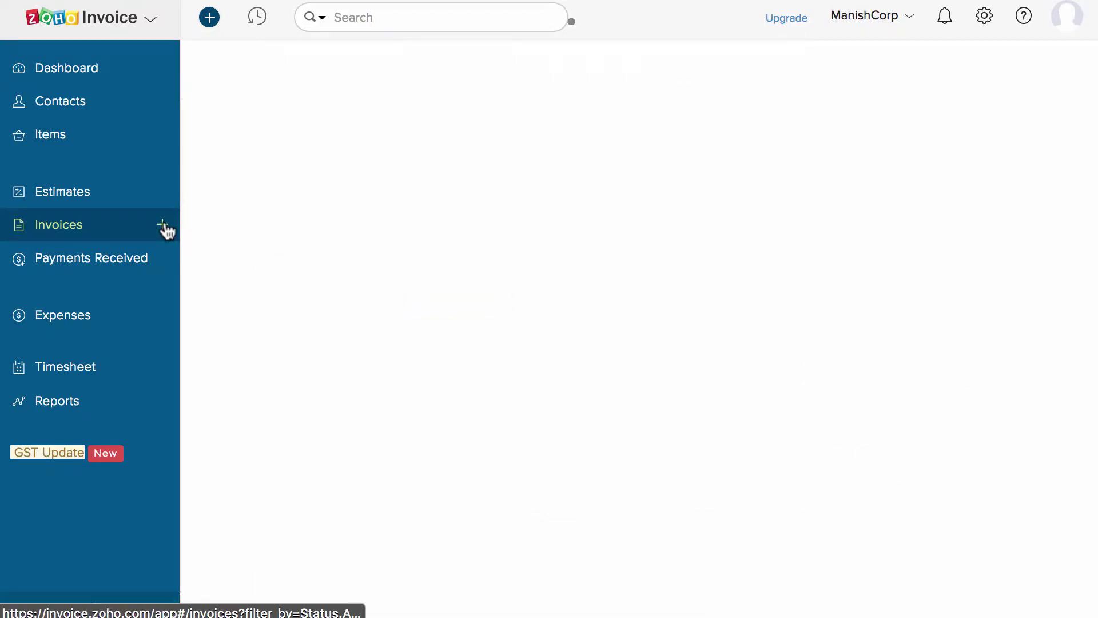
pyautogui.scroll(-6, 550, 291)
pyautogui.scroll(5, 550, 290)
pyautogui.scroll(2, 550, 291)
# Review the customer's payment receipt, then bring up All Expenses.
pyautogui.click(140, 264)
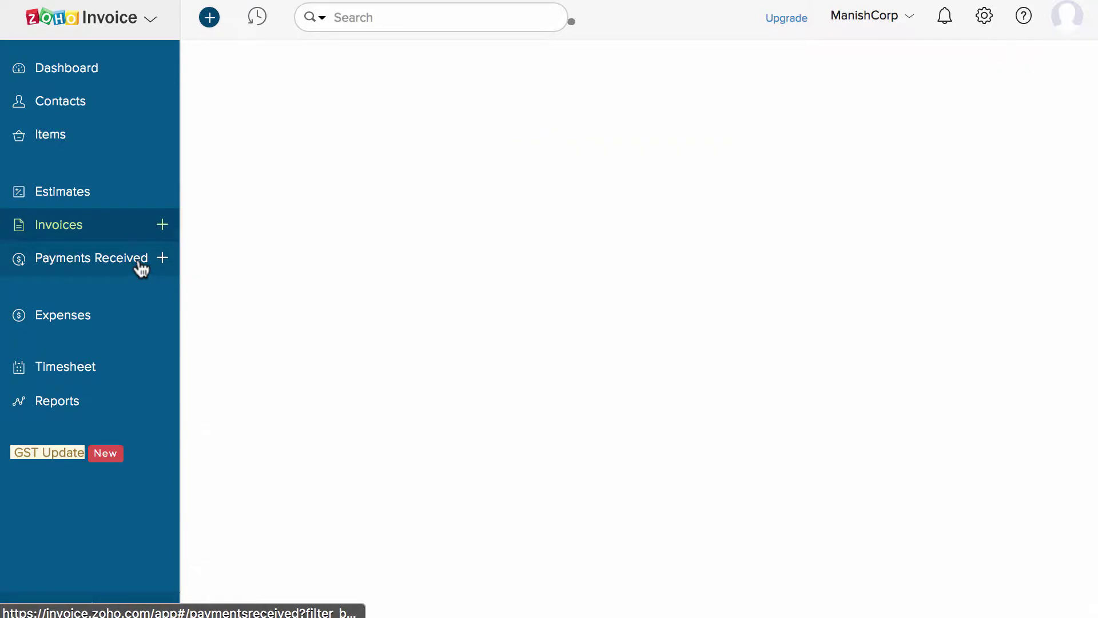
pyautogui.click(372, 149)
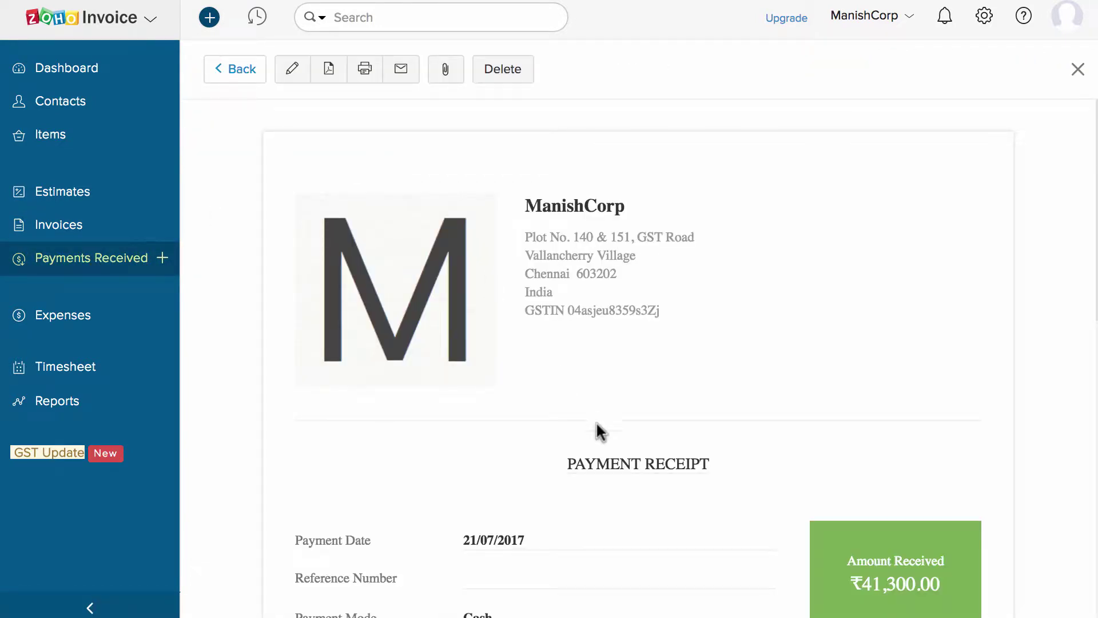
pyautogui.scroll(-10, 596, 421)
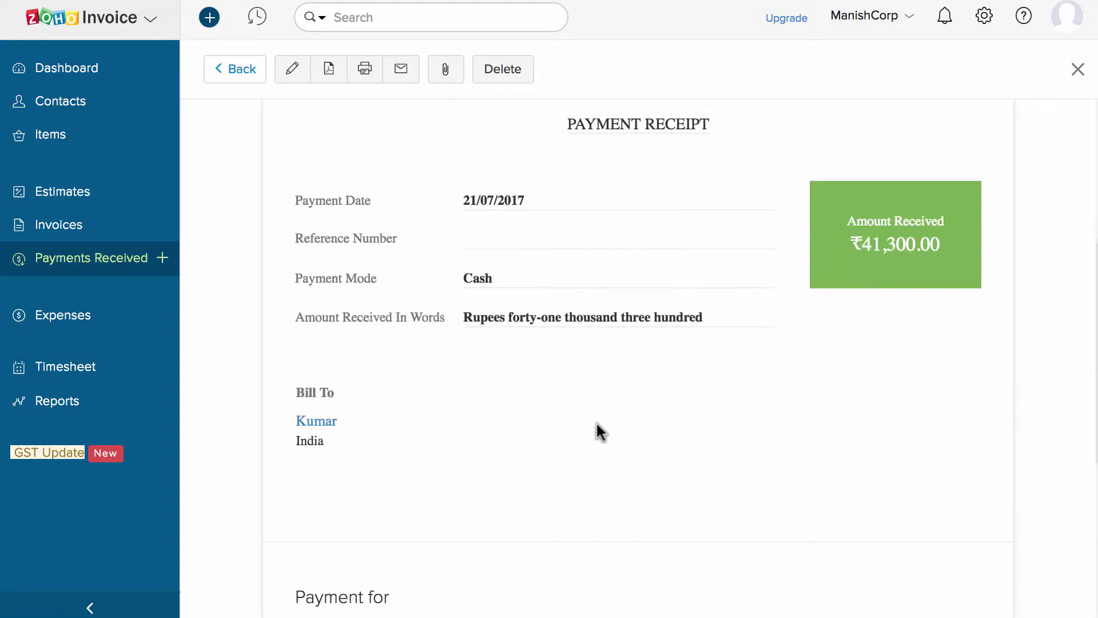
pyautogui.scroll(-2, 596, 421)
pyautogui.scroll(6, 600, 406)
pyautogui.scroll(5, 600, 406)
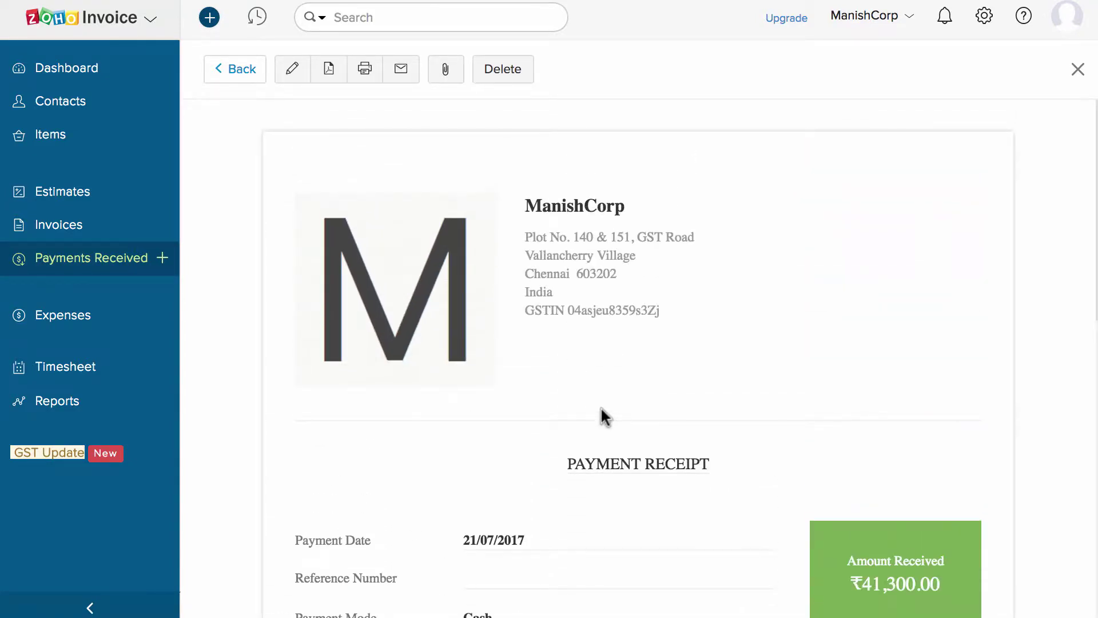
pyautogui.click(116, 318)
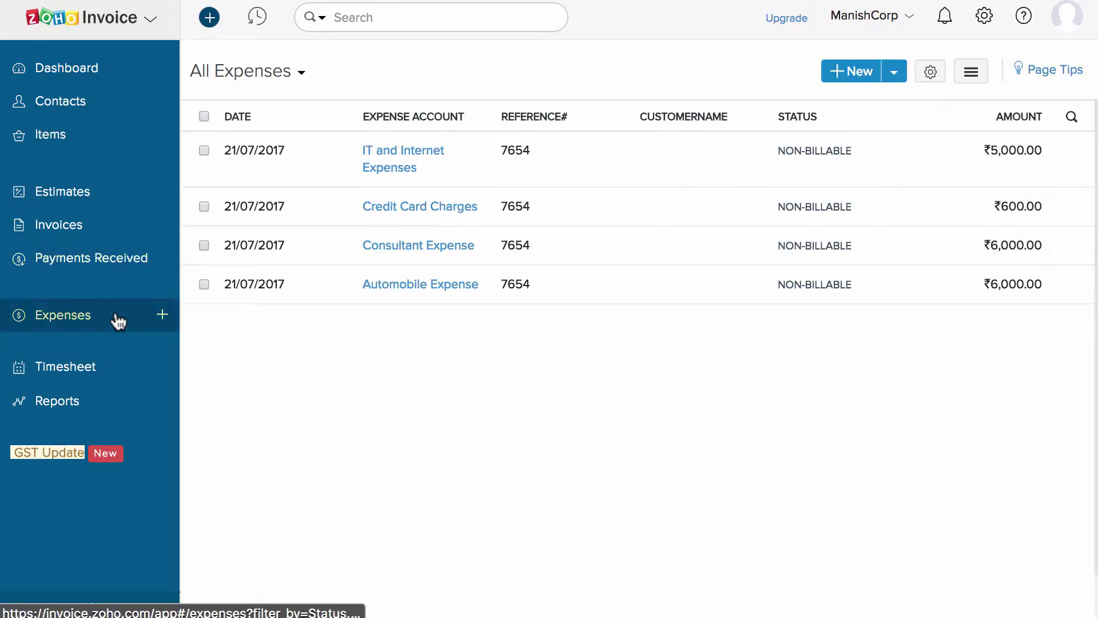
# Check the IT and Internet Expenses record, then review the Webdesign project's timesheet overview.
pyautogui.click(447, 167)
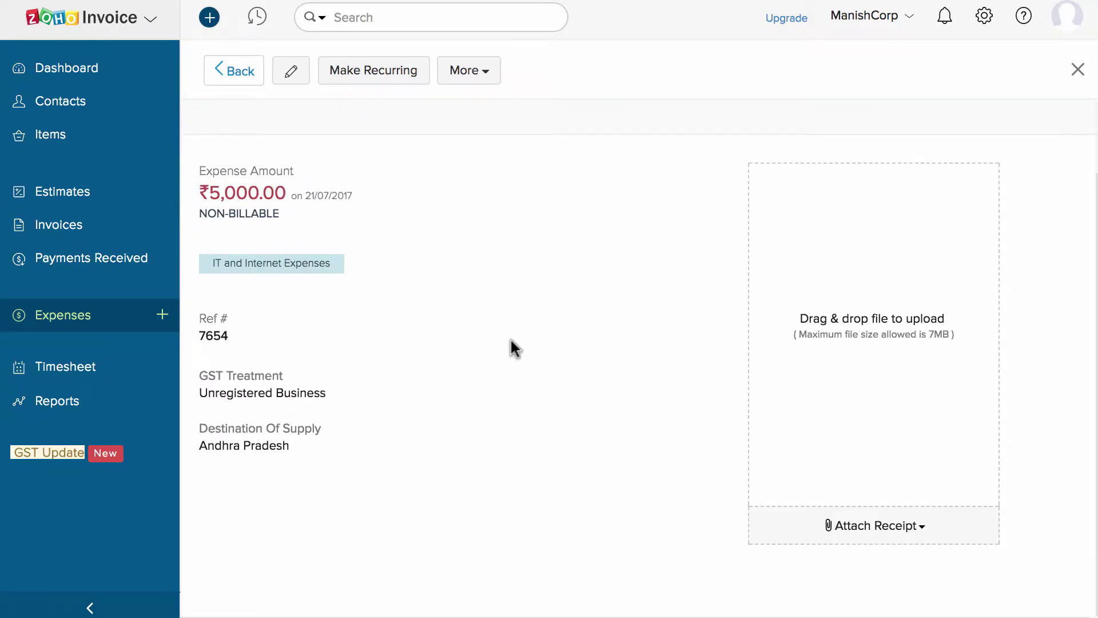
pyautogui.click(58, 373)
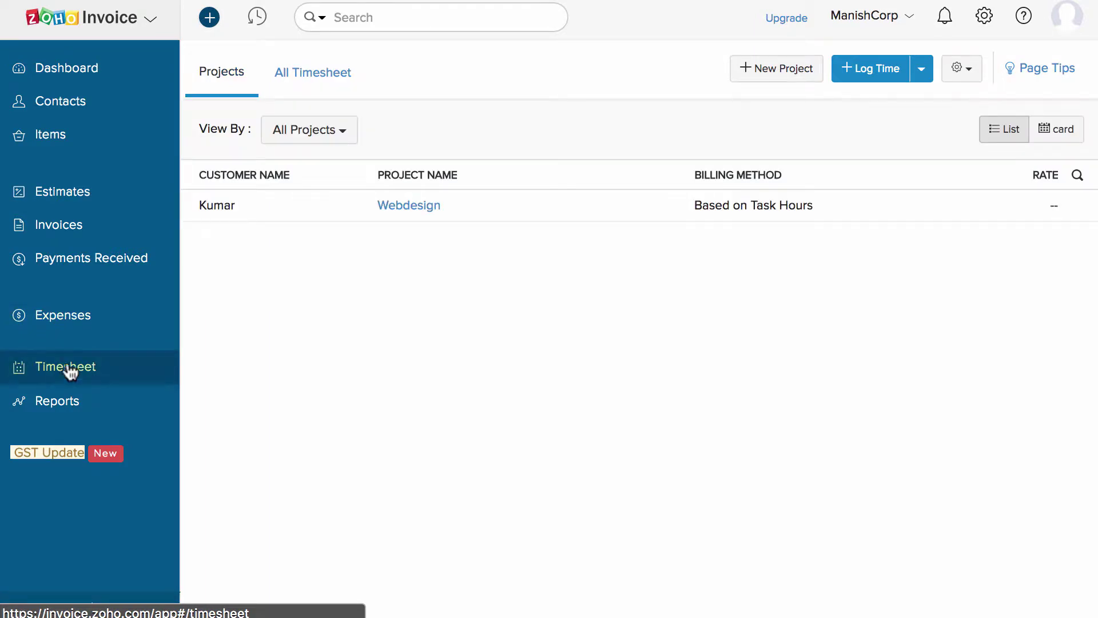
pyautogui.click(318, 204)
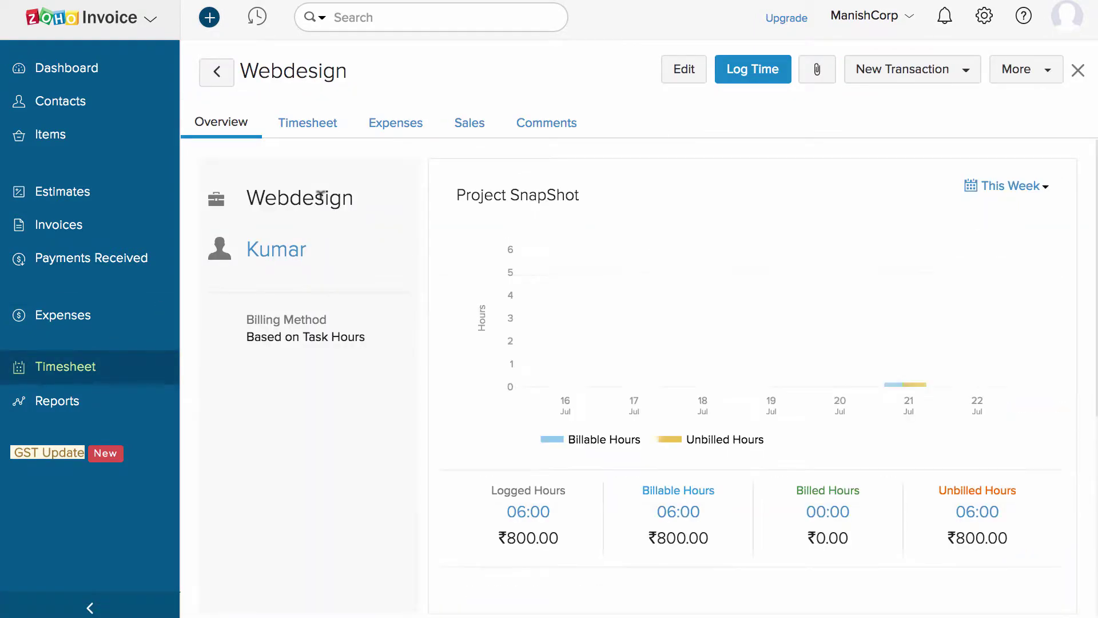
pyautogui.scroll(-5, 436, 335)
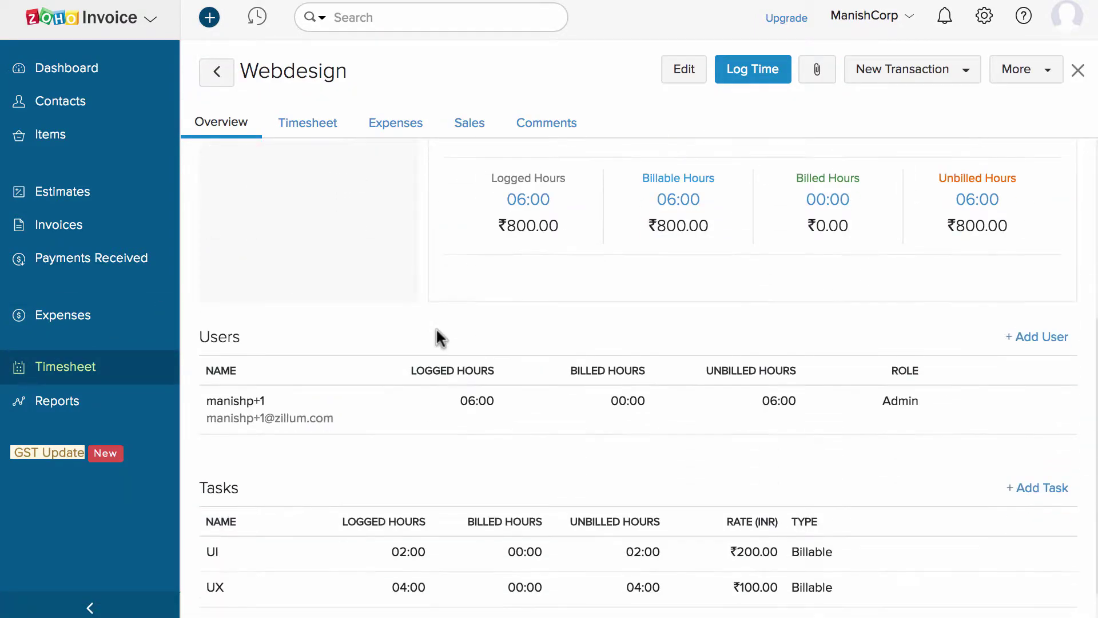
pyautogui.scroll(5, 436, 333)
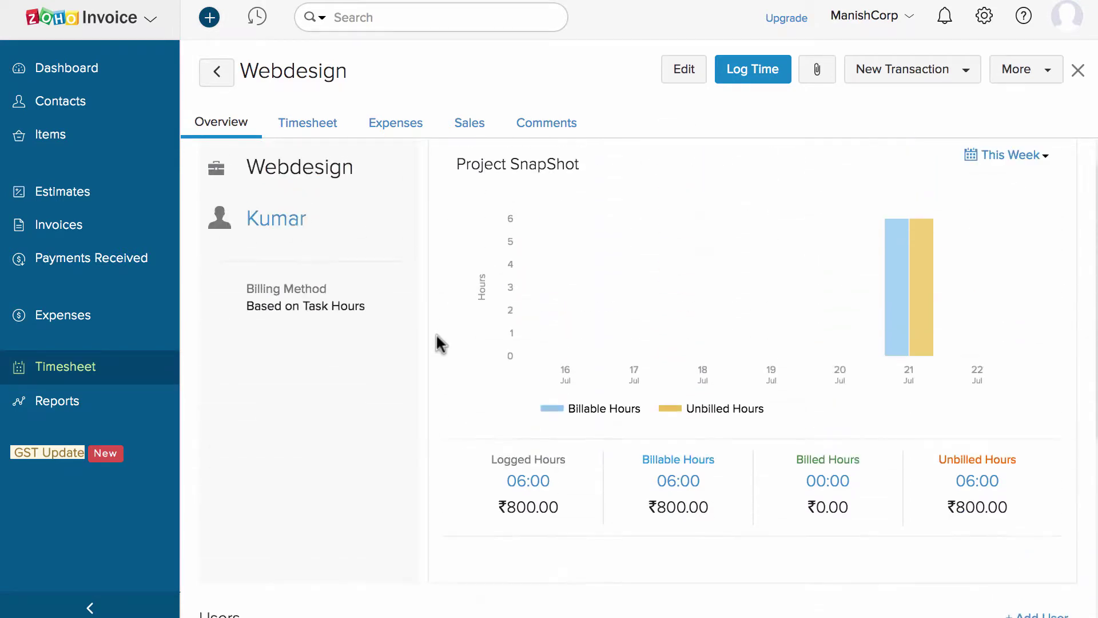
# View the Sales by Customer report and its export formats, then show Organization Profile settings.
pyautogui.click(104, 399)
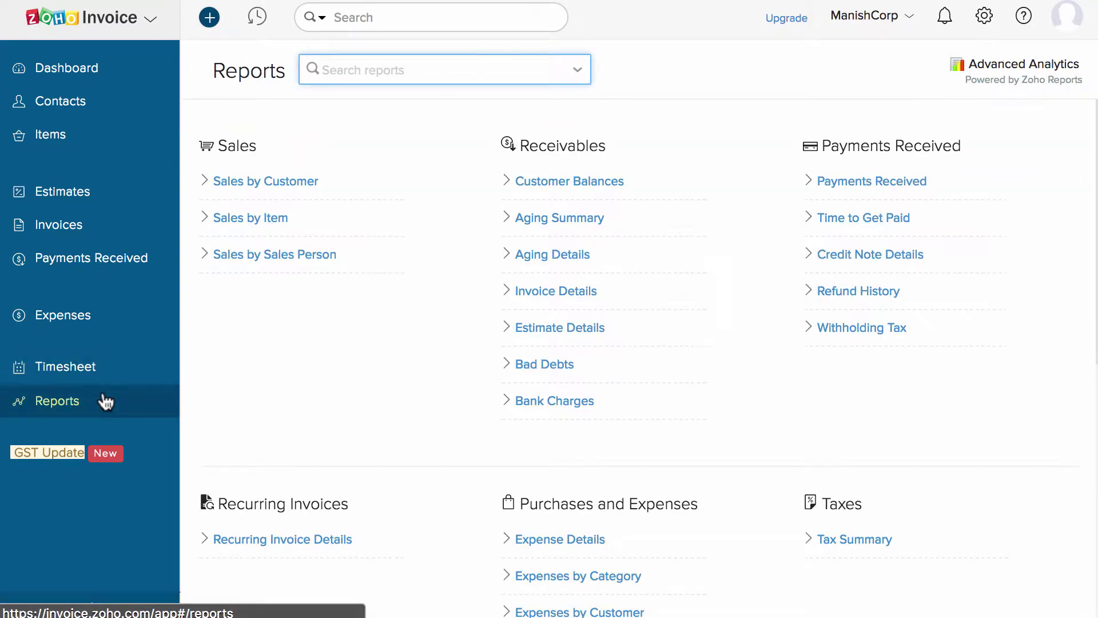
pyautogui.click(266, 347)
pyautogui.scroll(-10, 266, 347)
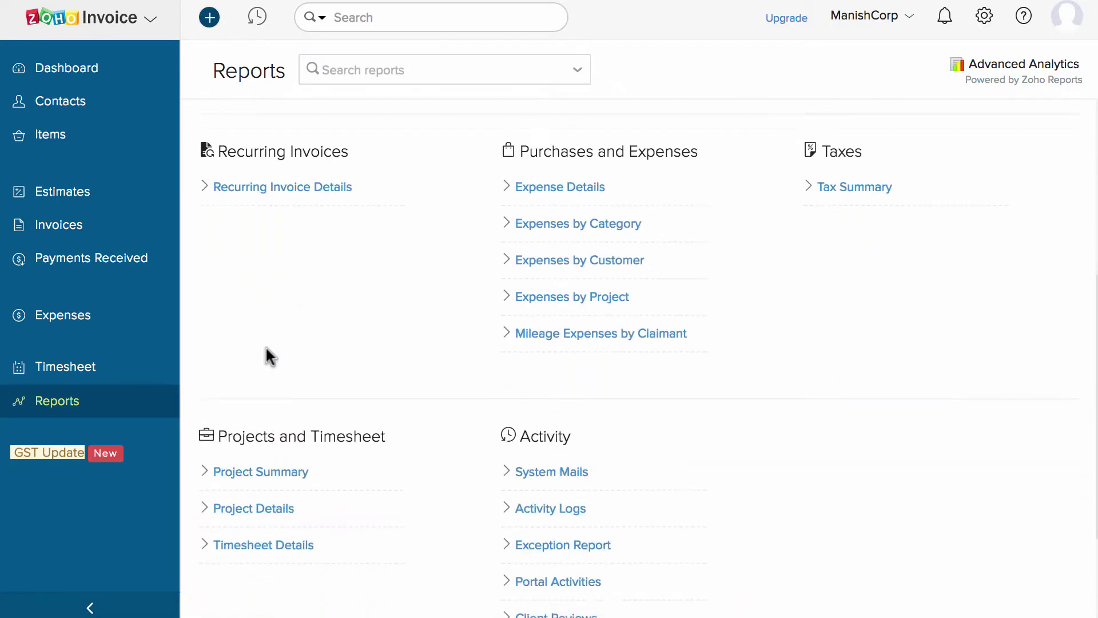
pyautogui.scroll(9, 265, 347)
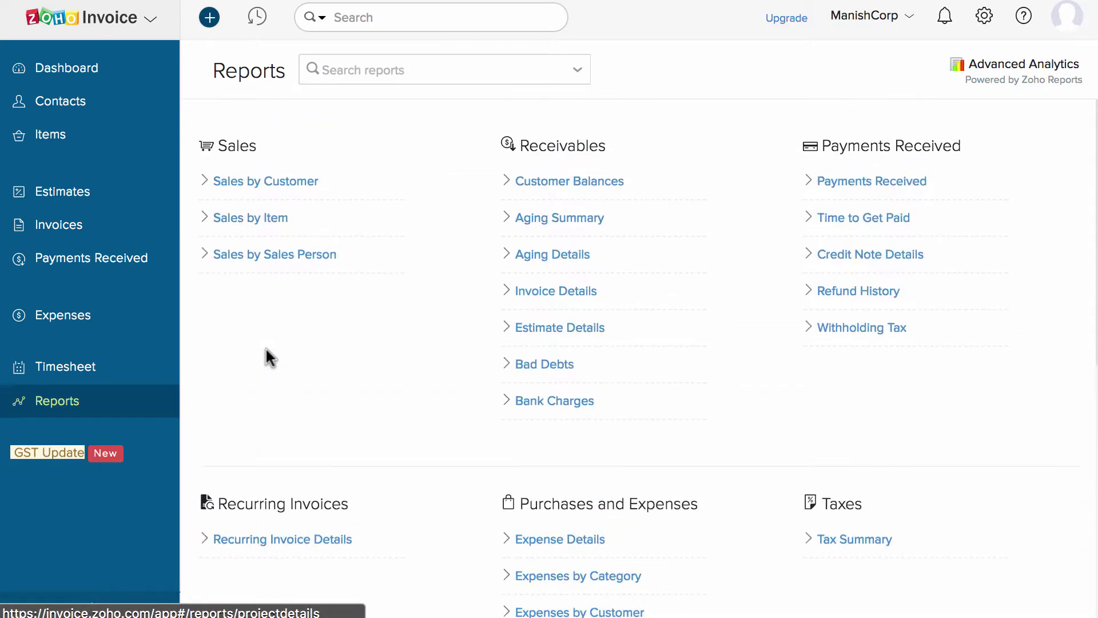
pyautogui.click(278, 181)
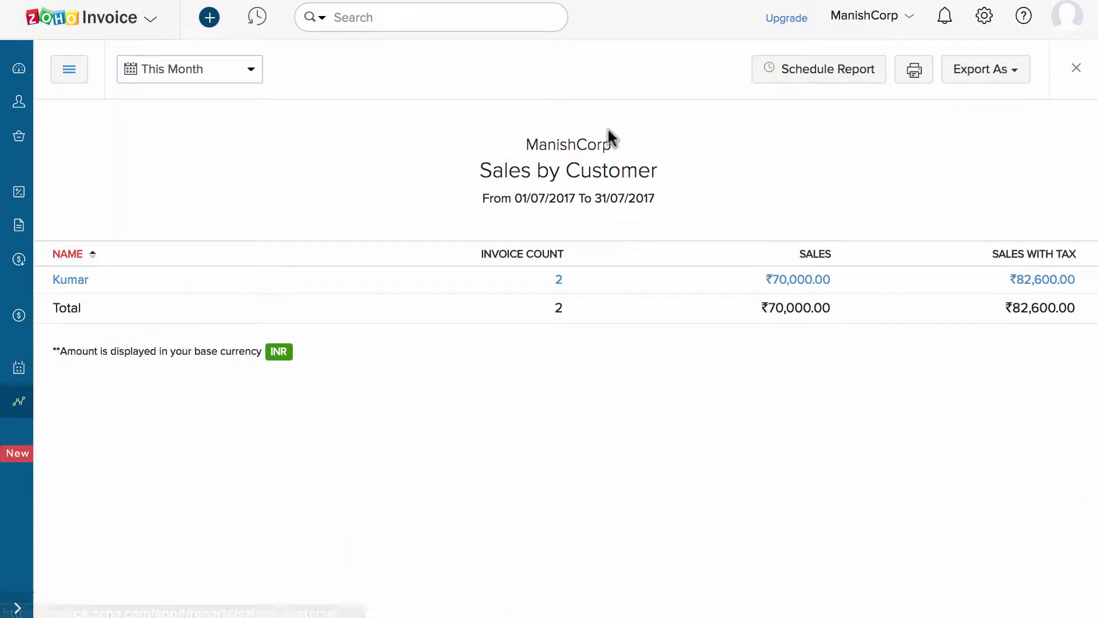
pyautogui.click(978, 84)
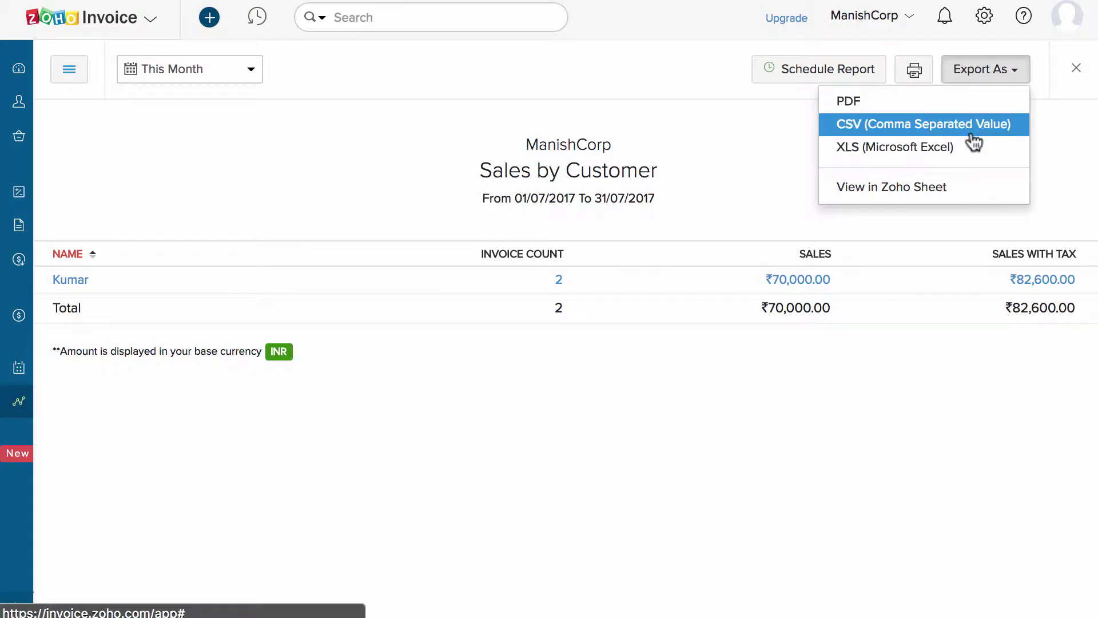
pyautogui.click(740, 162)
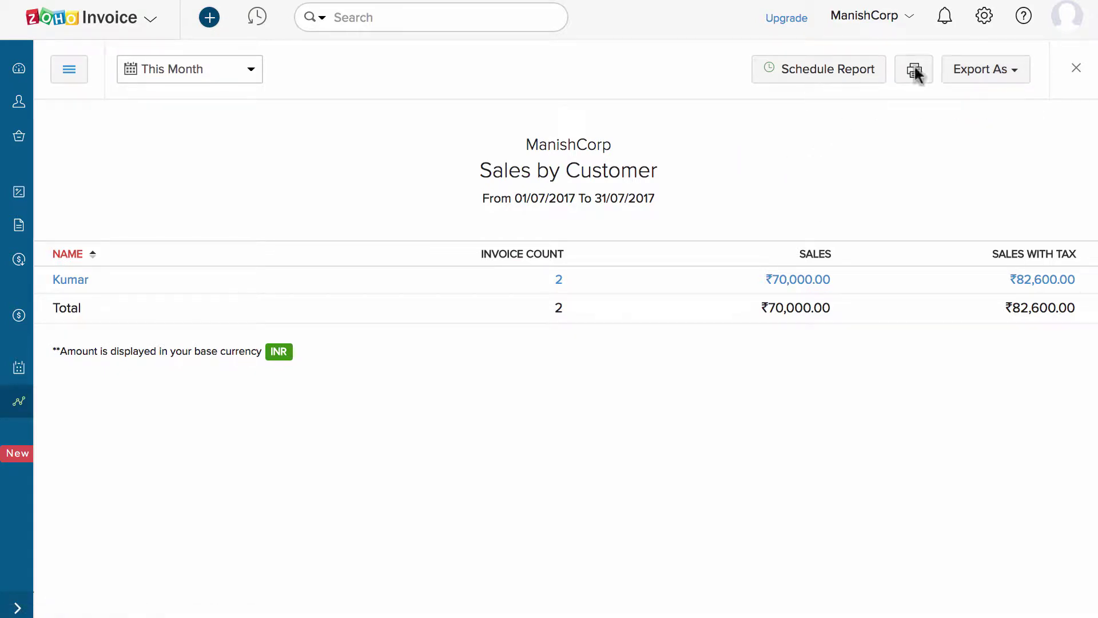
pyautogui.click(984, 20)
pyautogui.click(873, 165)
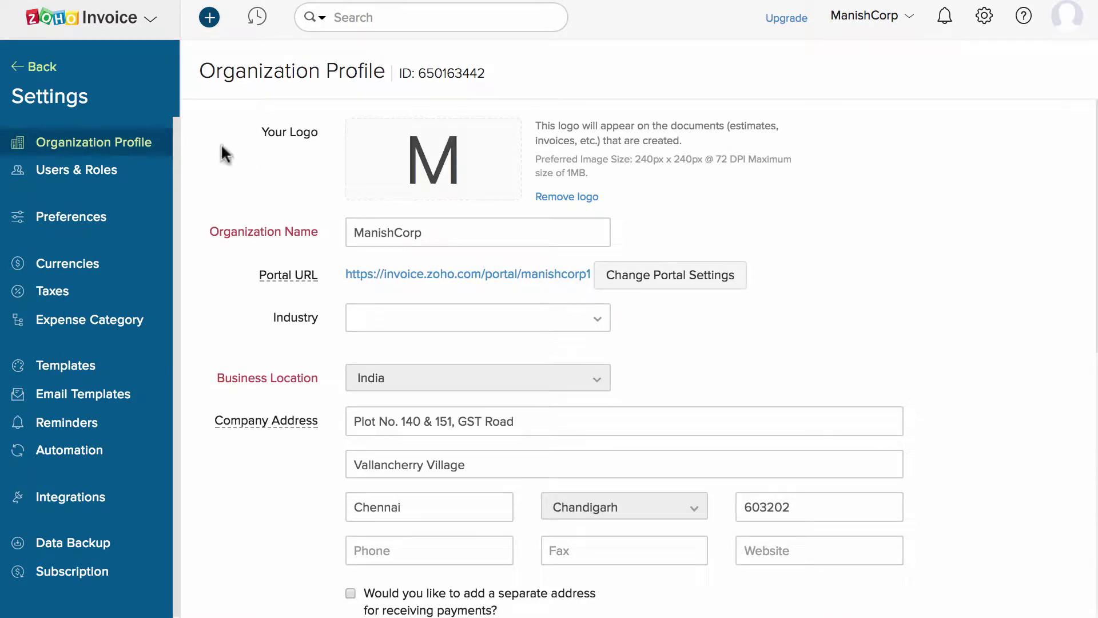
# Look at Users and Roles, then show the estimate custom fields in Preferences.
pyautogui.click(107, 171)
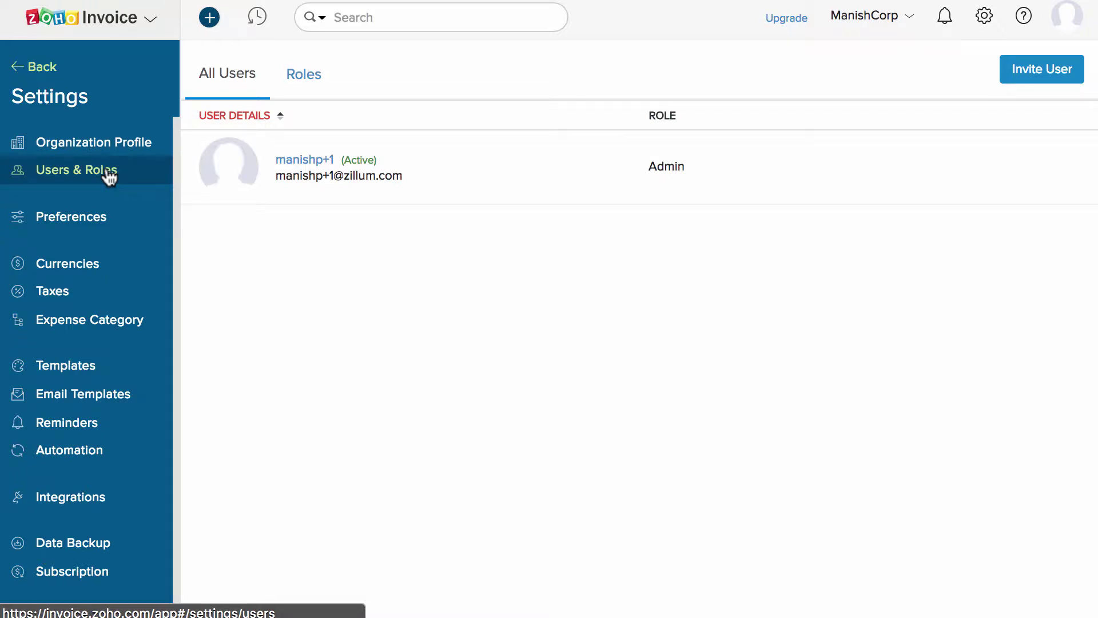
pyautogui.click(119, 216)
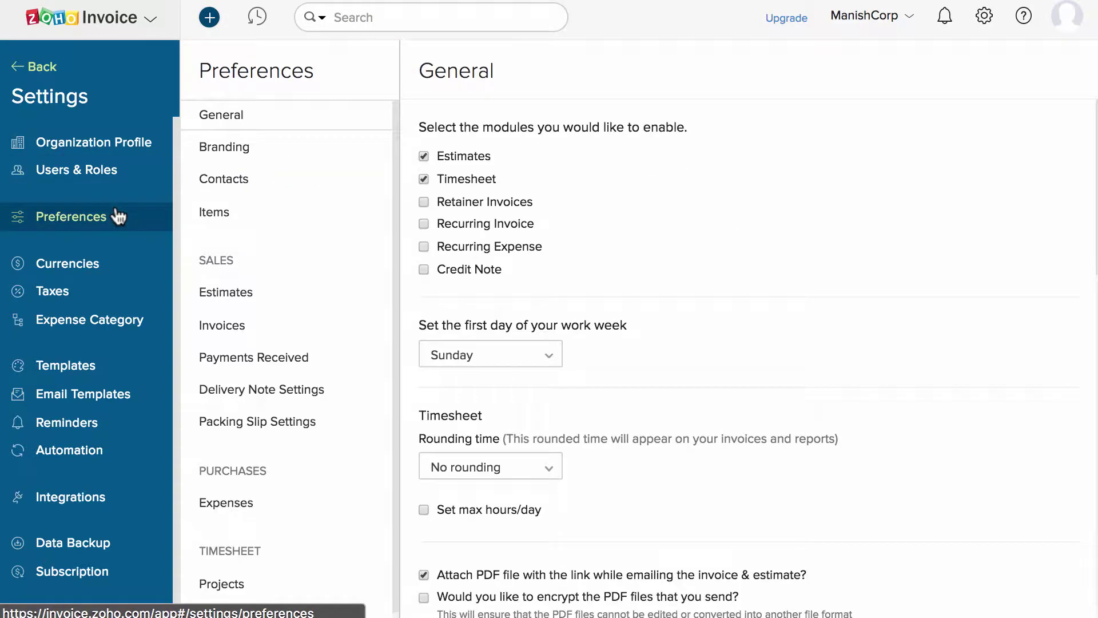
pyautogui.click(276, 292)
pyautogui.click(575, 71)
# Create a 'Location' dropdown field with options Chennai, Bangalore and Mumbai.
pyautogui.click(990, 68)
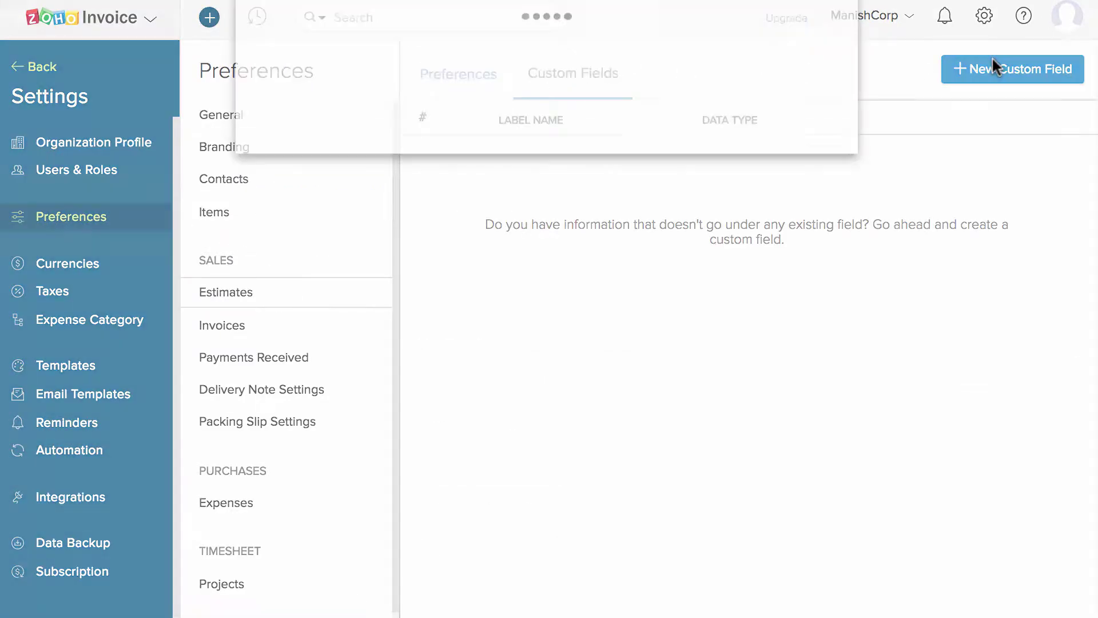
pyautogui.write('Location')
pyautogui.click(575, 163)
pyautogui.click(441, 338)
pyautogui.click(444, 188)
pyautogui.write('Chennai')
pyautogui.click(449, 243)
pyautogui.write('Bangalore')
pyautogui.click(468, 272)
pyautogui.write('Mumbai')
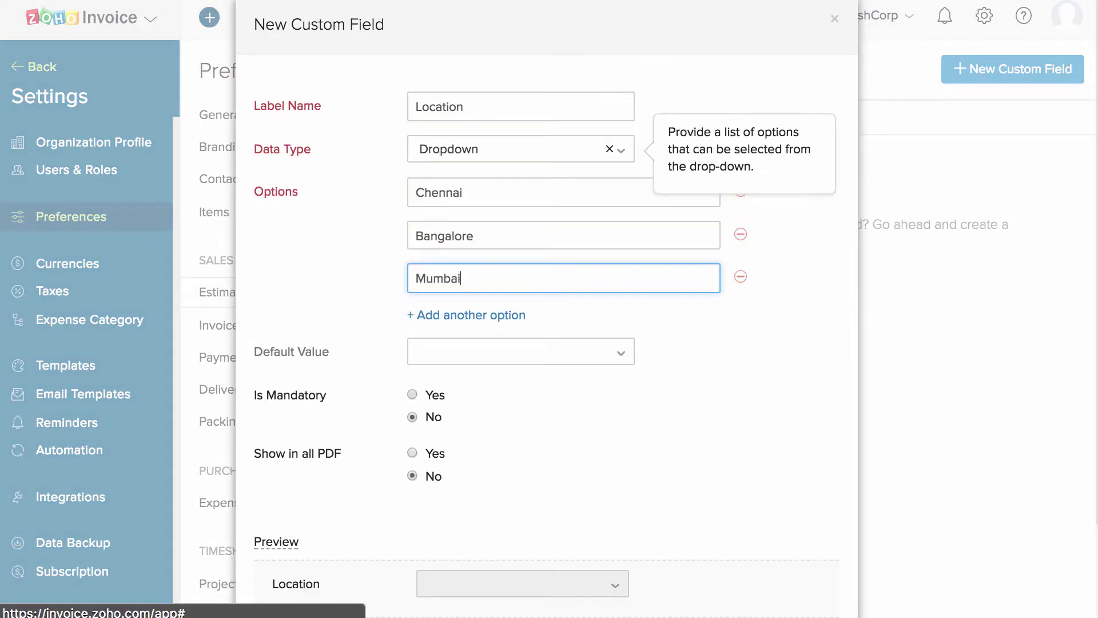
# Make the Location field mandatory, show it in all PDFs, and save it.
pyautogui.click(412, 394)
pyautogui.click(412, 453)
pyautogui.scroll(-2, 440, 484)
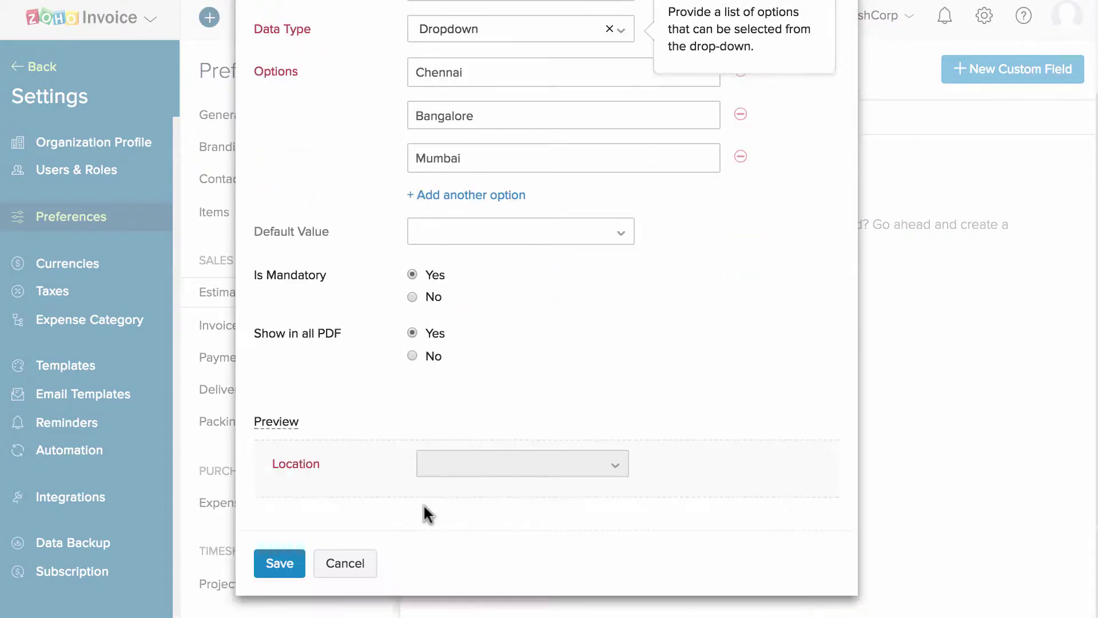
pyautogui.click(277, 562)
pyautogui.click(83, 296)
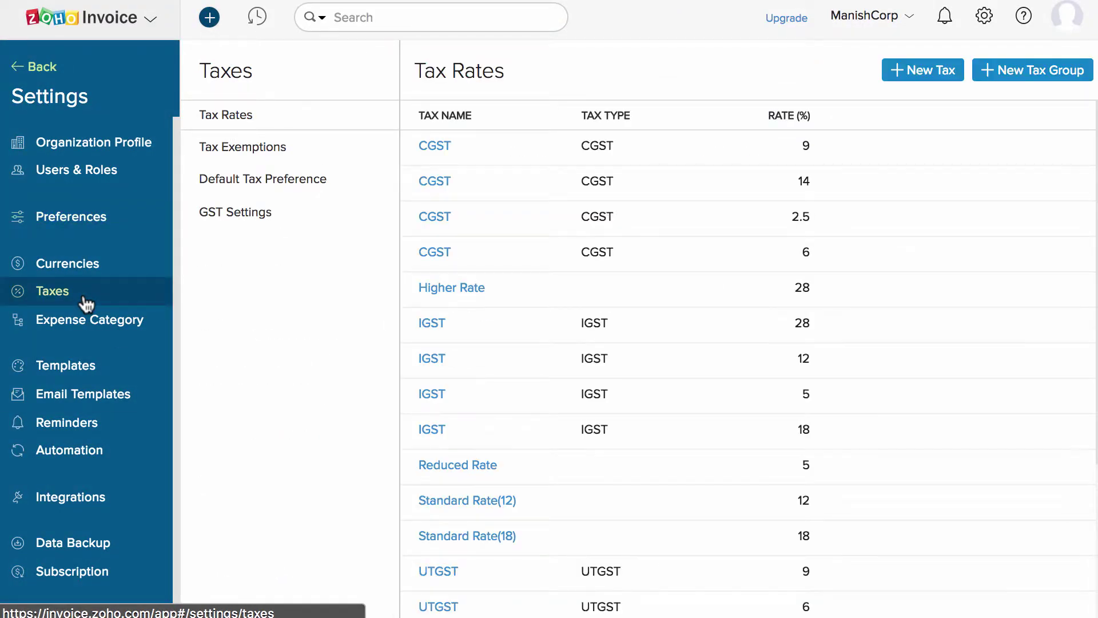
# Add a 'My Expenses' expense category, then view the invoice templates.
pyautogui.click(96, 318)
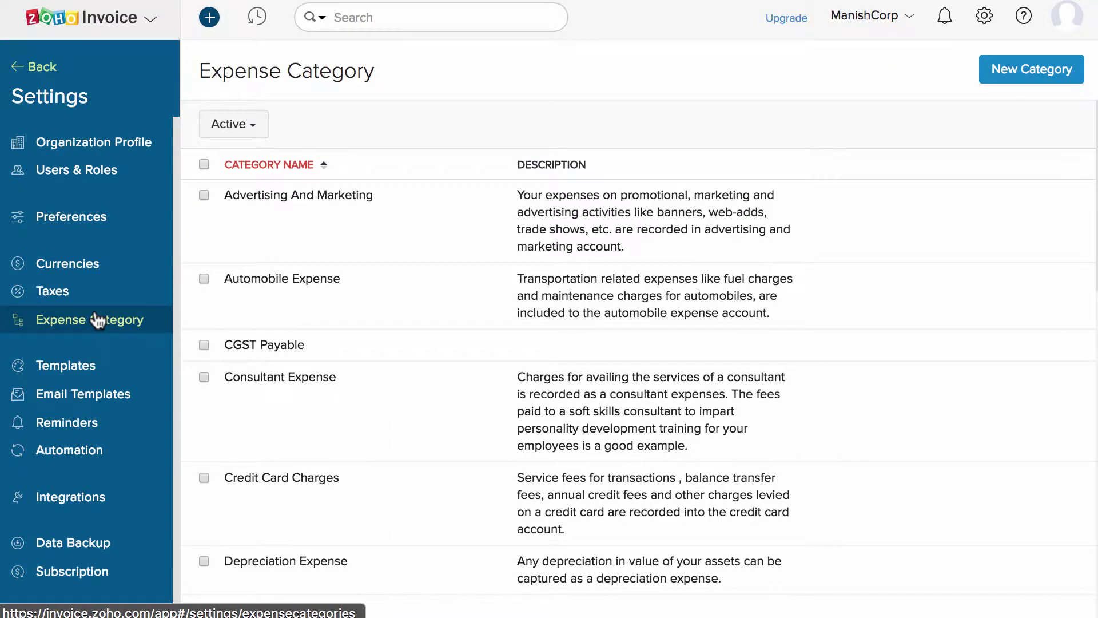
pyautogui.scroll(-7, 348, 290)
pyautogui.scroll(7, 348, 289)
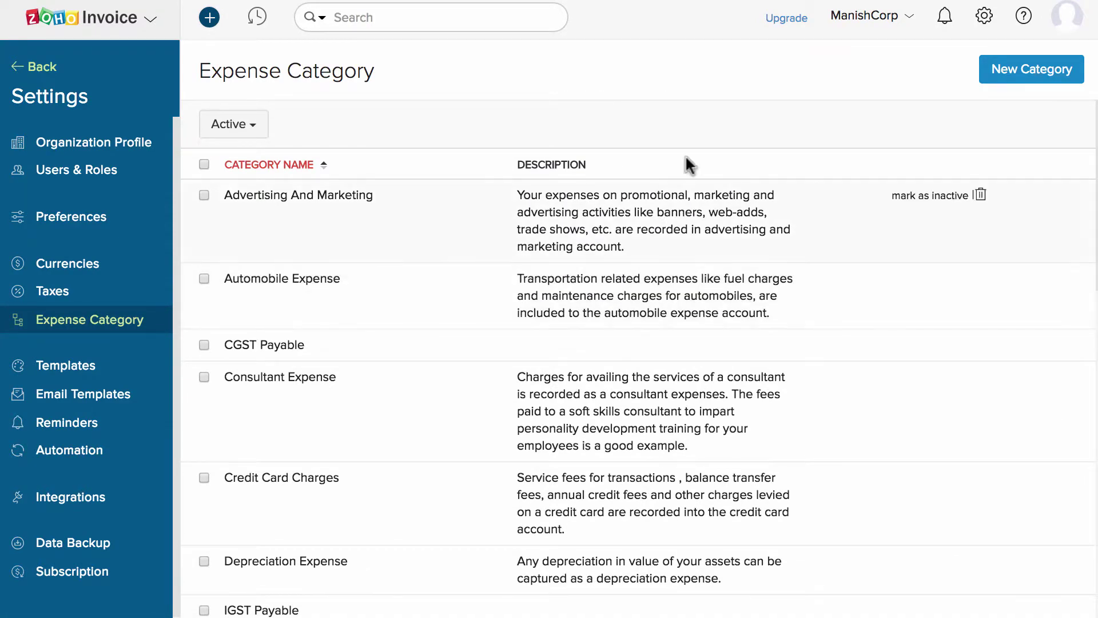
pyautogui.click(998, 70)
pyautogui.write('My Expenses')
pyautogui.click(330, 296)
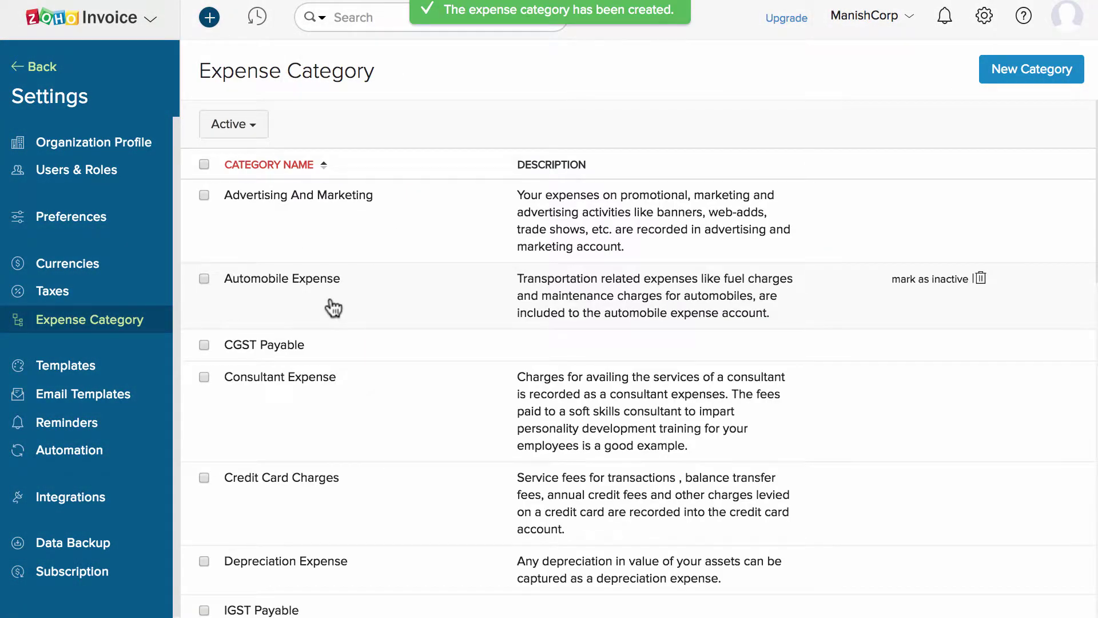
pyautogui.click(108, 364)
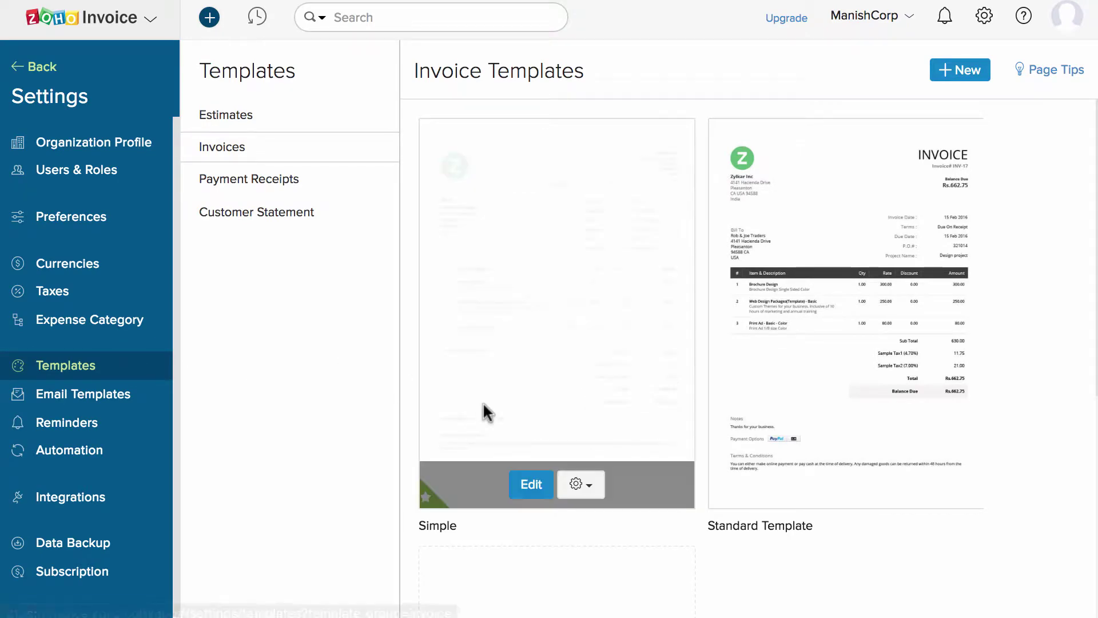
# Browse the Email Templates and the Reminder settings.
pyautogui.scroll(-5, 483, 409)
pyautogui.scroll(5, 484, 412)
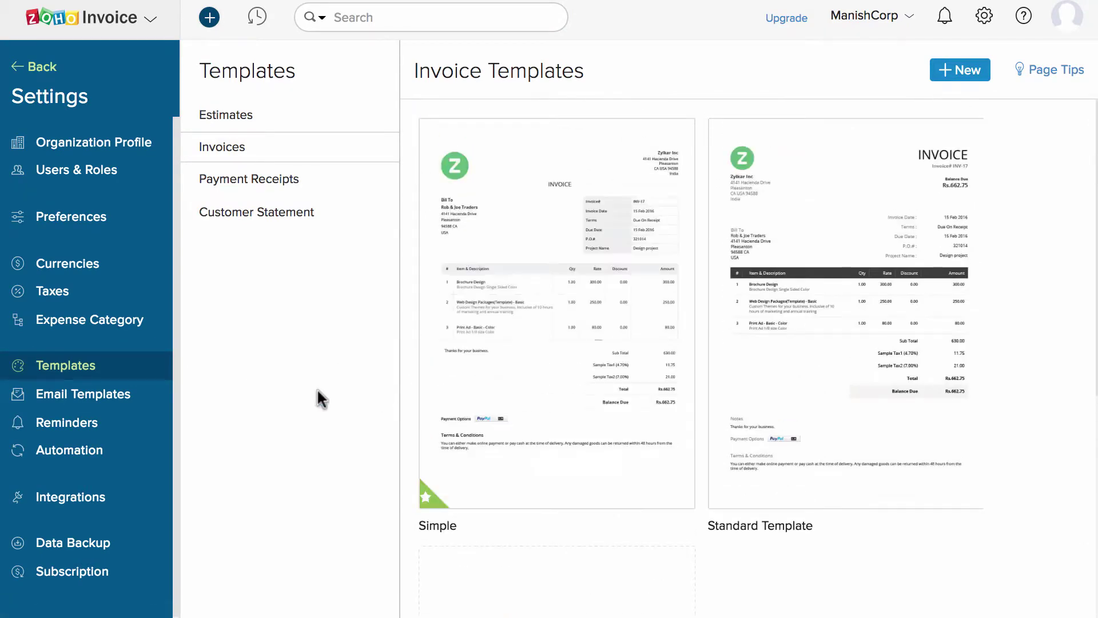
pyautogui.click(92, 400)
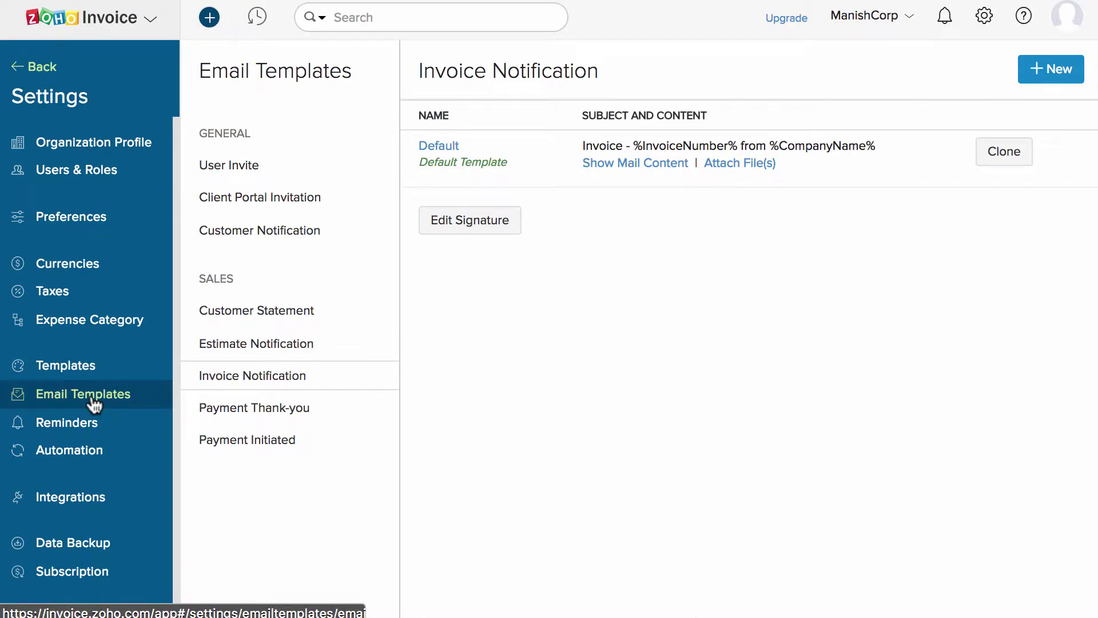
pyautogui.click(97, 424)
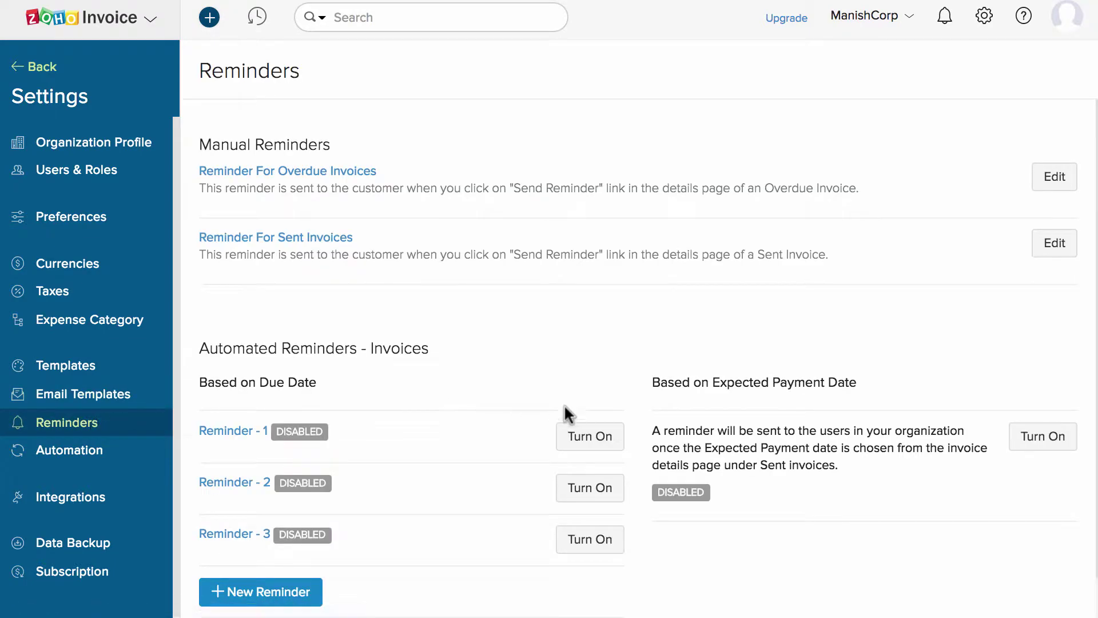
# Begin enabling Reminder - 1, cancel it, and view the Automation workflow rules.
pyautogui.click(582, 436)
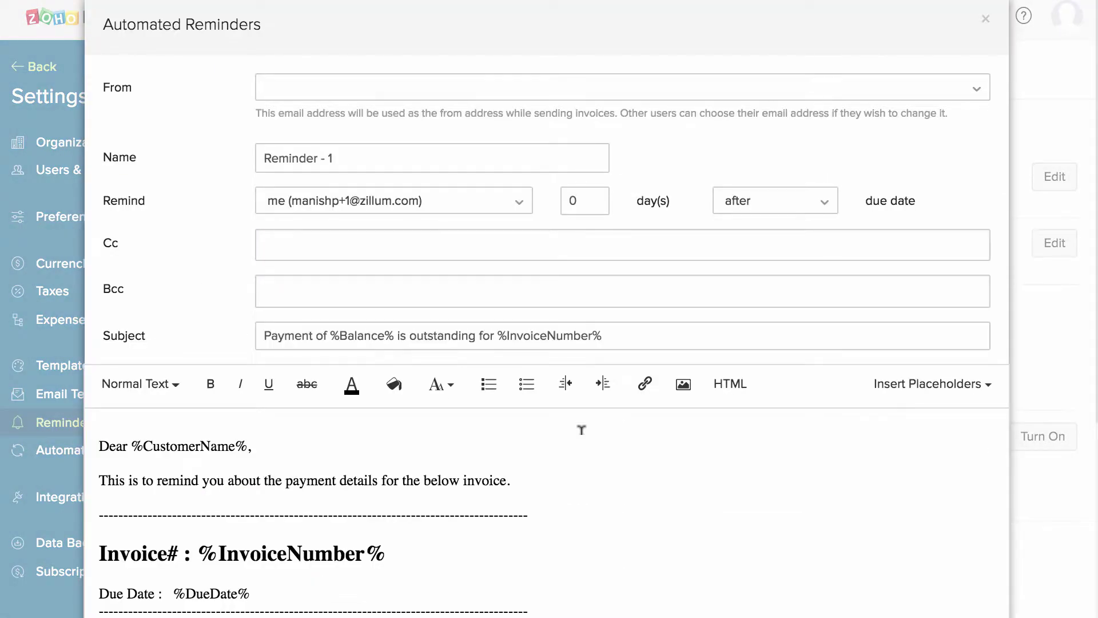
pyautogui.click(986, 19)
pyautogui.scroll(-1, 931, 147)
pyautogui.click(133, 458)
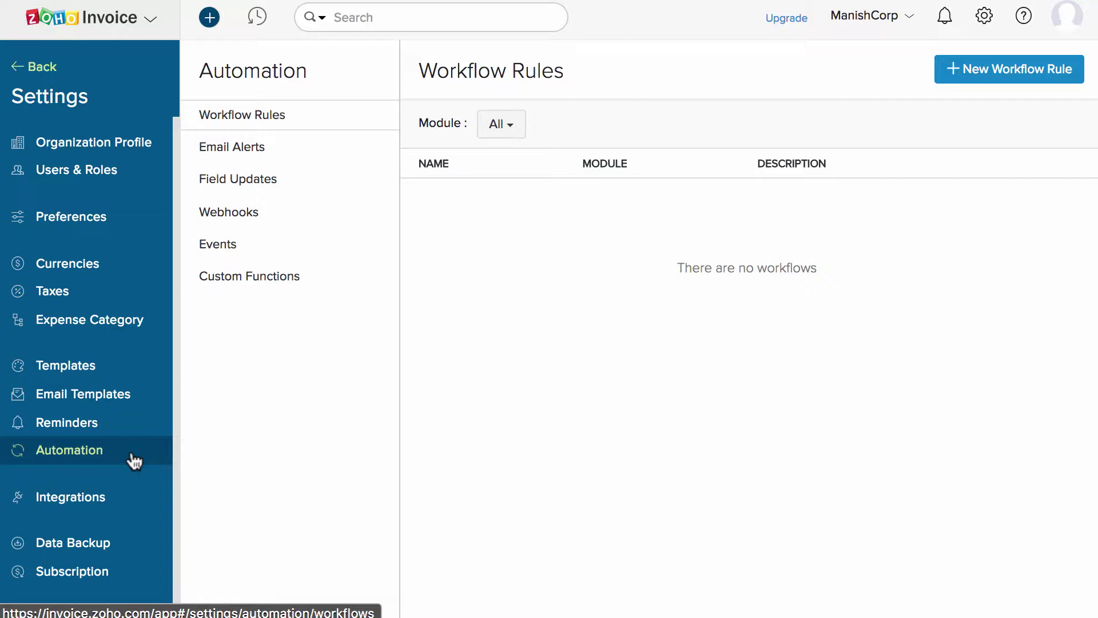
# Review the Zoho Apps integrations and Data Backup settings, then go back to the Dashboard.
pyautogui.click(121, 491)
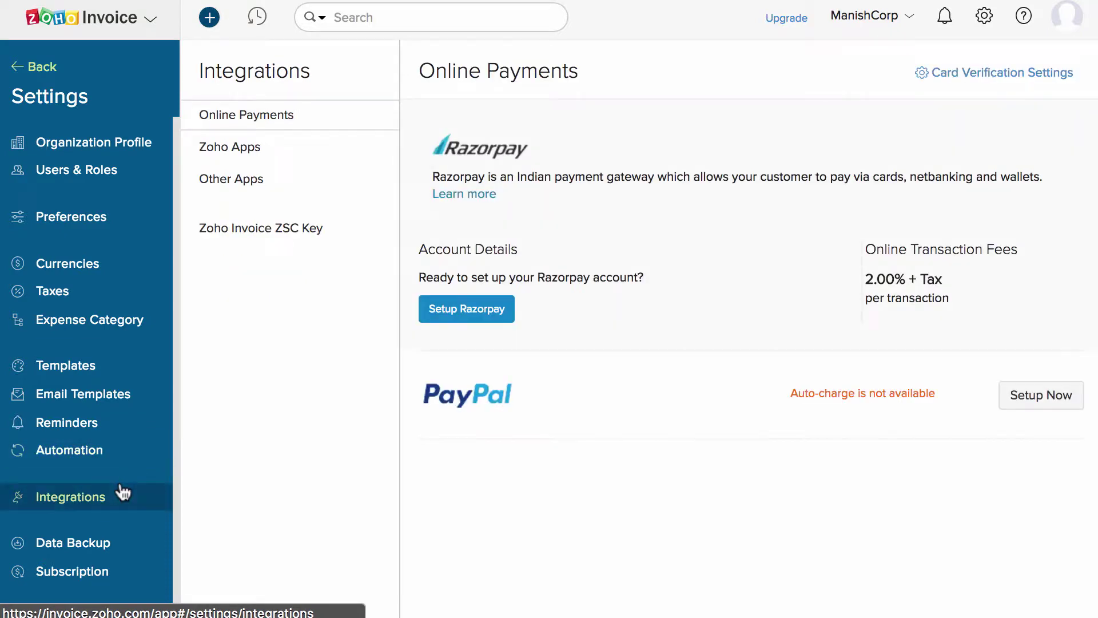
pyautogui.click(273, 149)
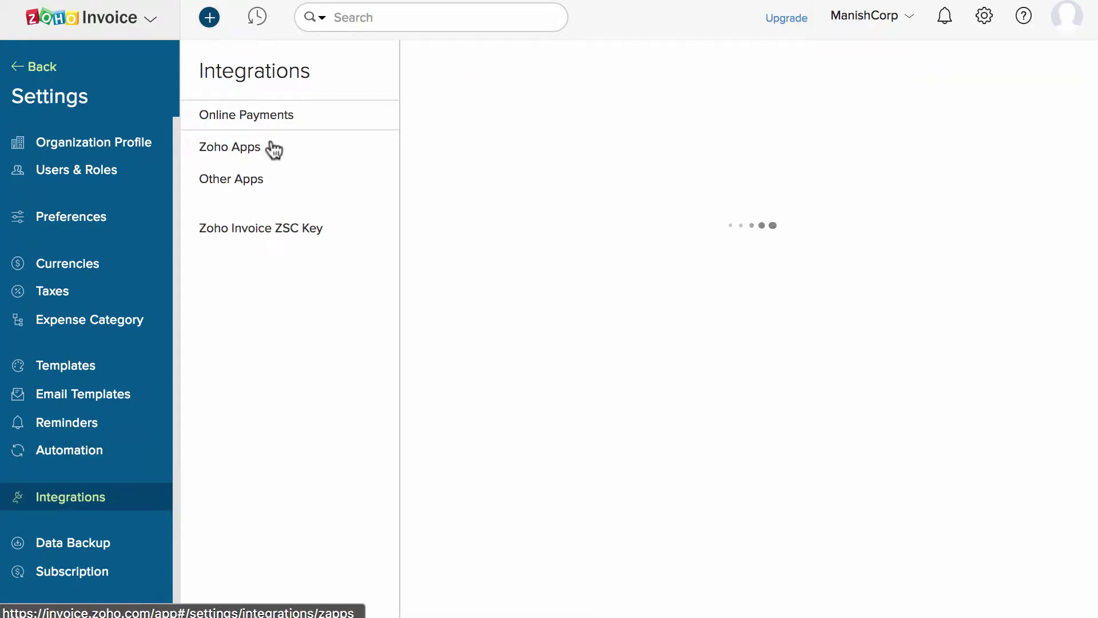
pyautogui.scroll(-8, 662, 374)
pyautogui.scroll(-1, 663, 374)
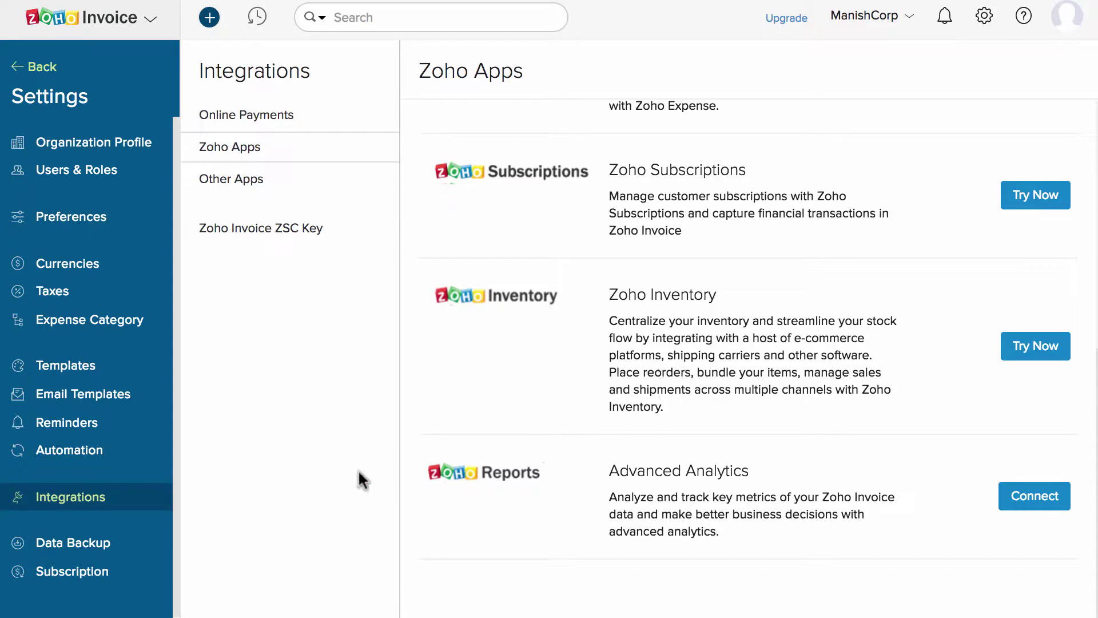
pyautogui.click(137, 546)
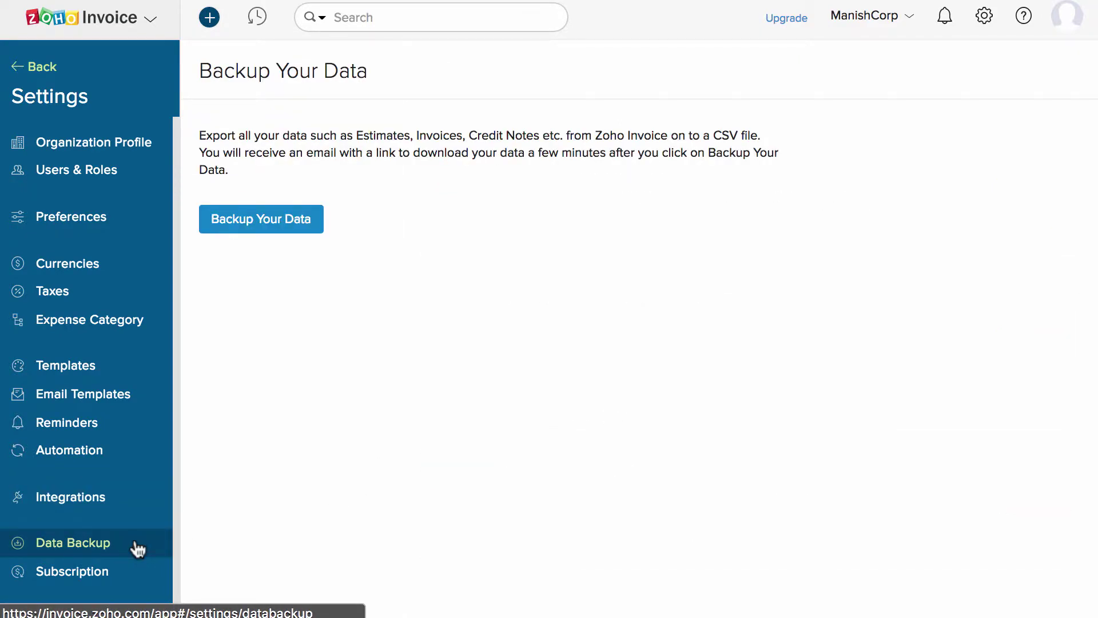
pyautogui.click(22, 67)
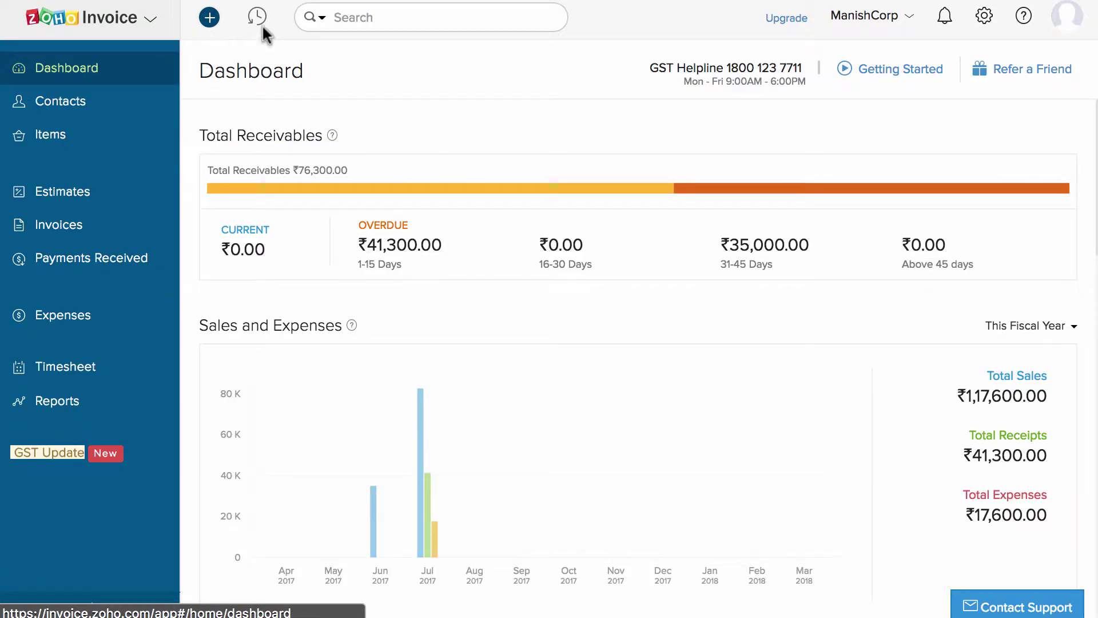
# Look through the search category, Recent Activities and Quick Create menus, closing each.
pyautogui.click(312, 16)
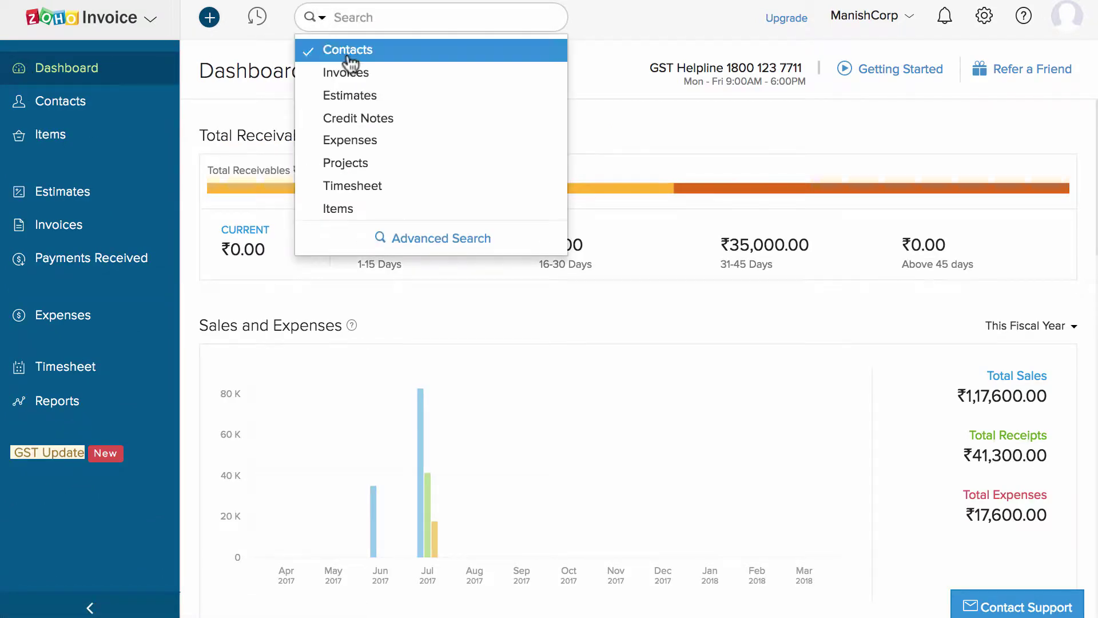
pyautogui.click(586, 109)
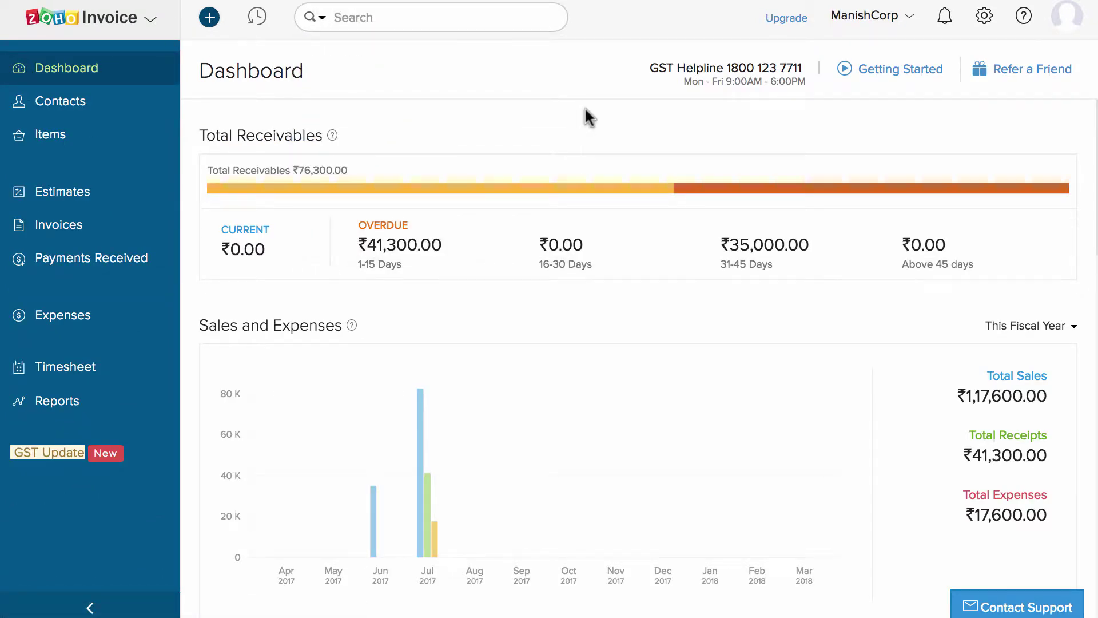
pyautogui.click(255, 17)
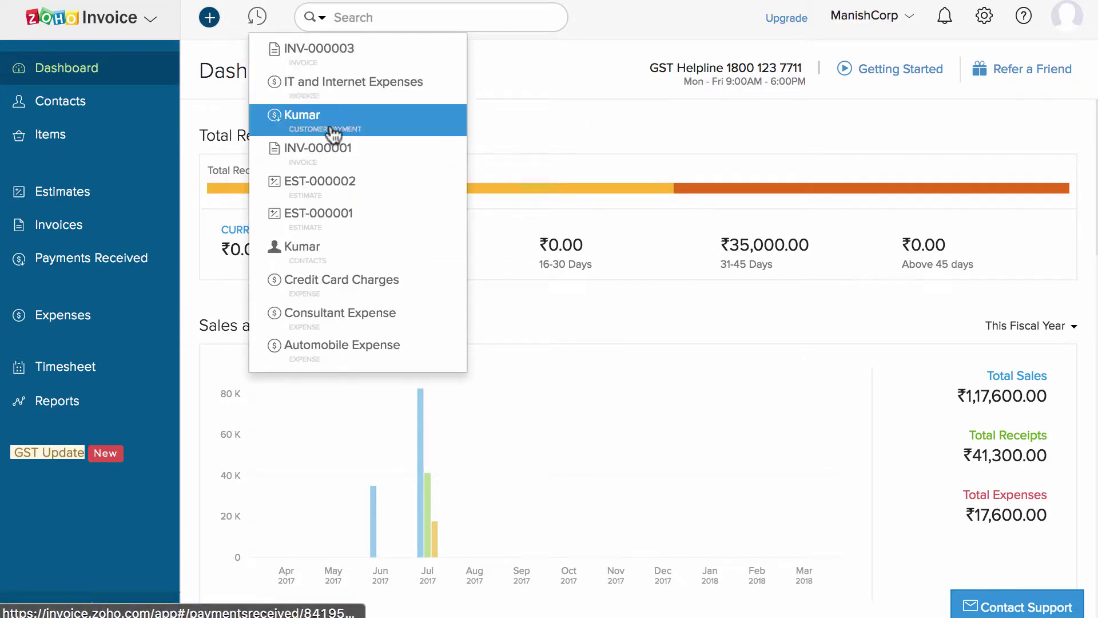
pyautogui.click(489, 71)
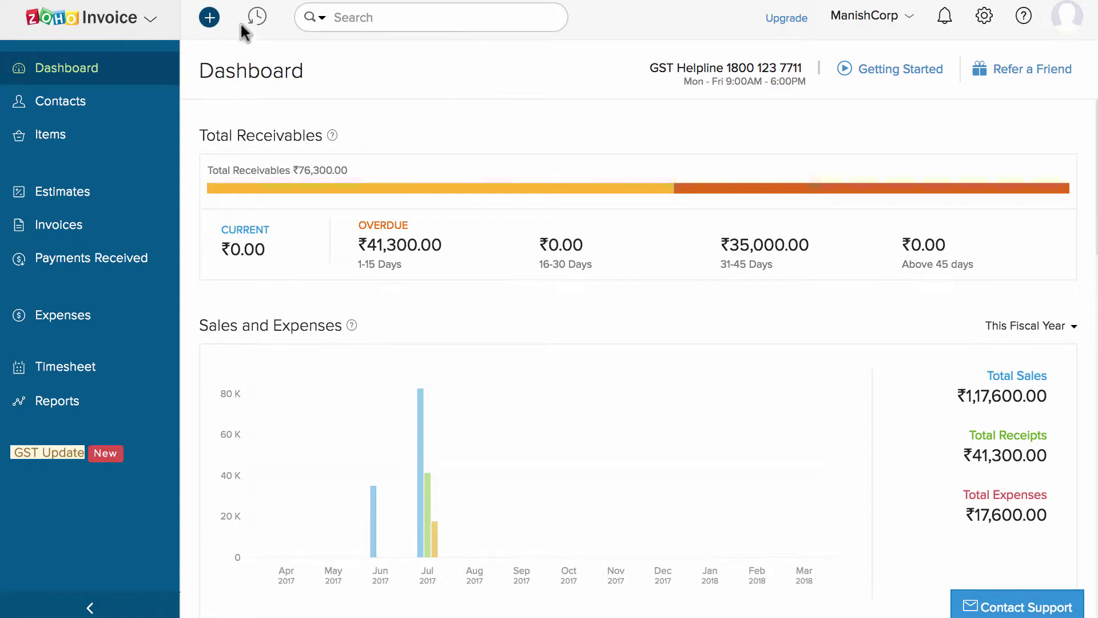
pyautogui.click(209, 17)
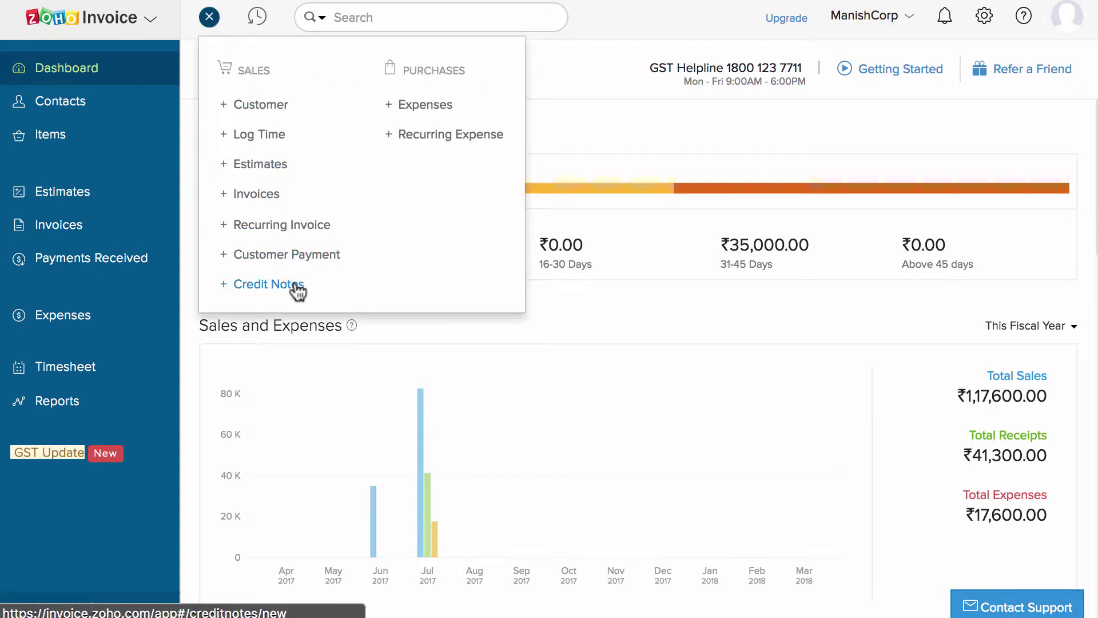
pyautogui.click(548, 45)
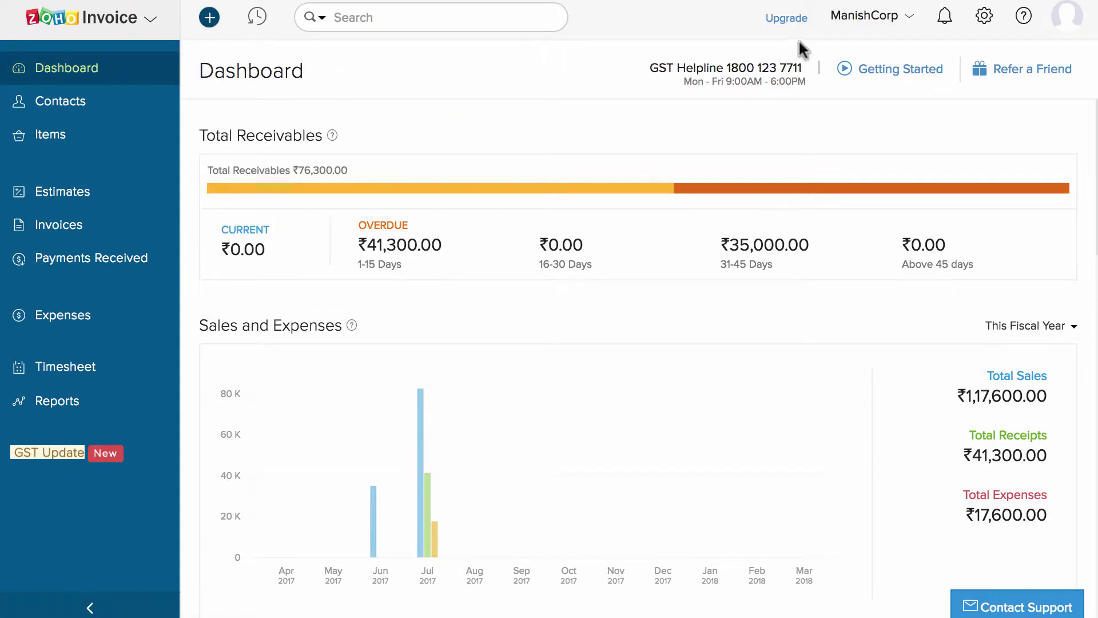
# Open the Help & Support panel, view the help page, and bring up Contact Support.
pyautogui.click(1023, 20)
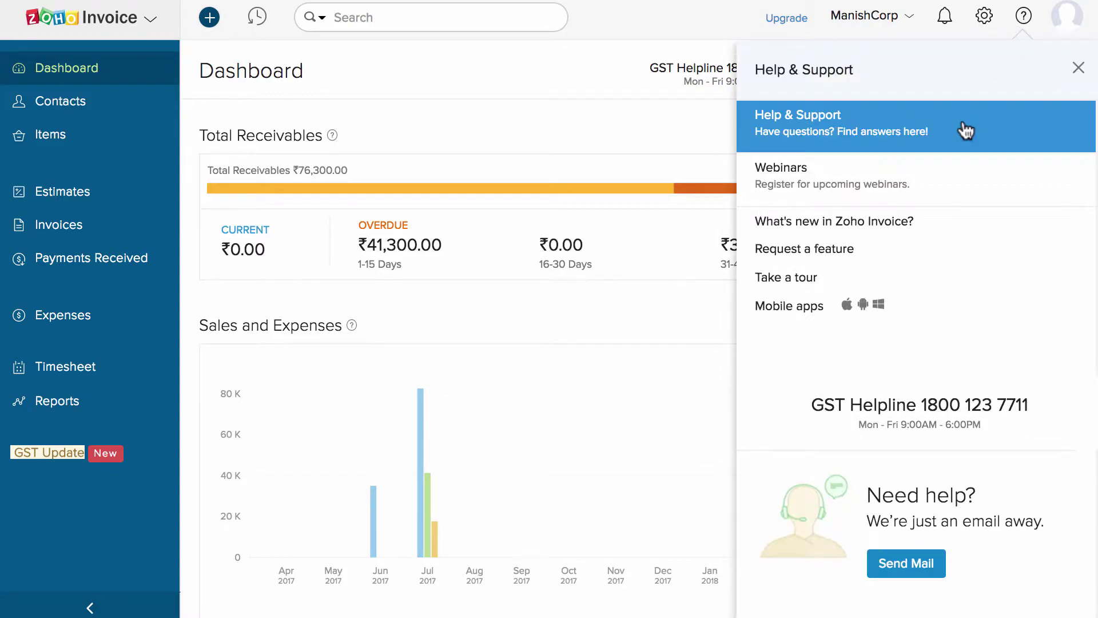
pyautogui.click(965, 127)
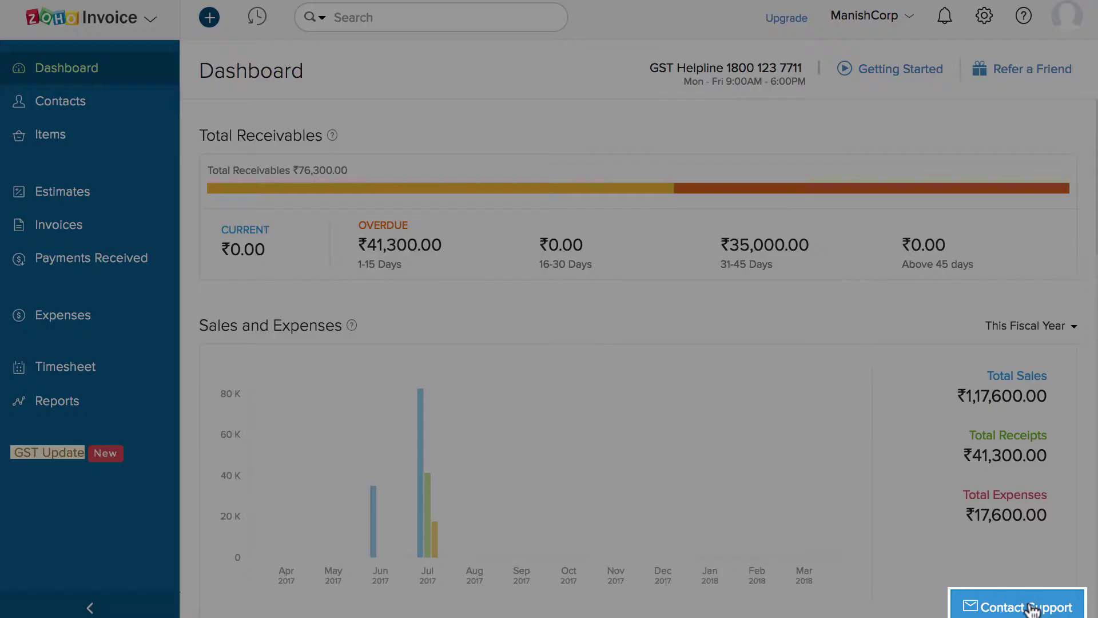
pyautogui.click(1026, 609)
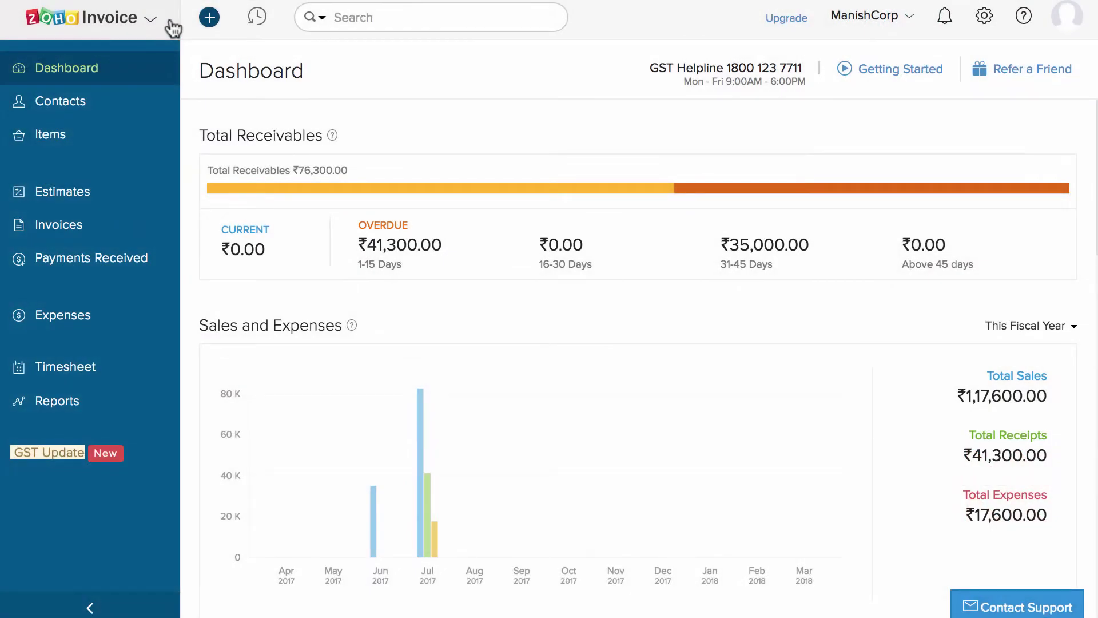
# Start a new contact and enter the customer's first name, last name and e-mail address.
pyautogui.click(110, 107)
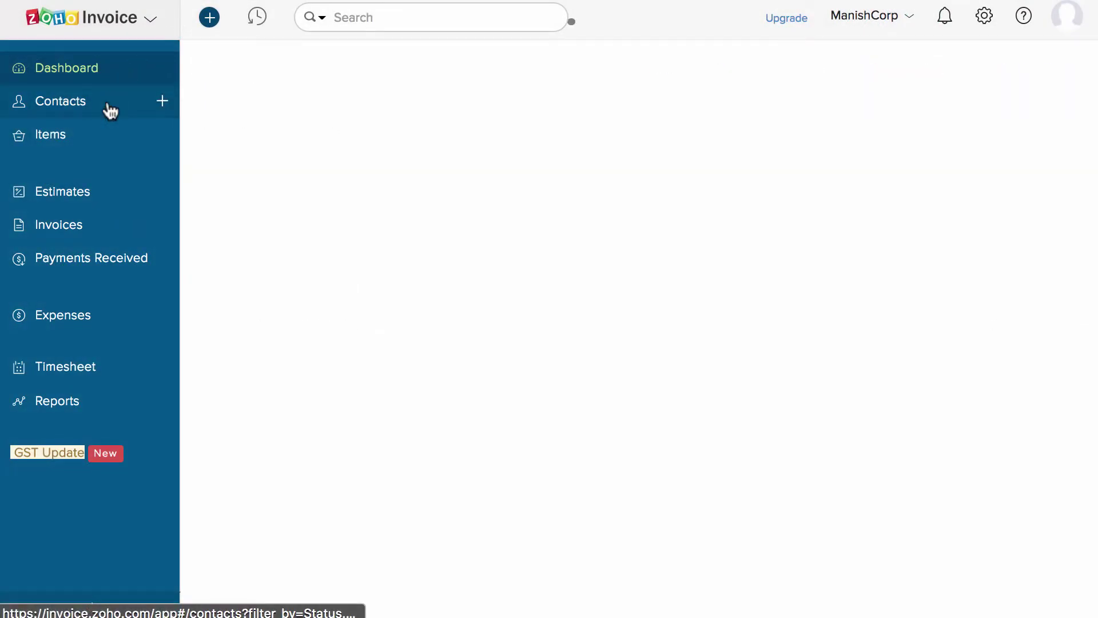
pyautogui.click(163, 102)
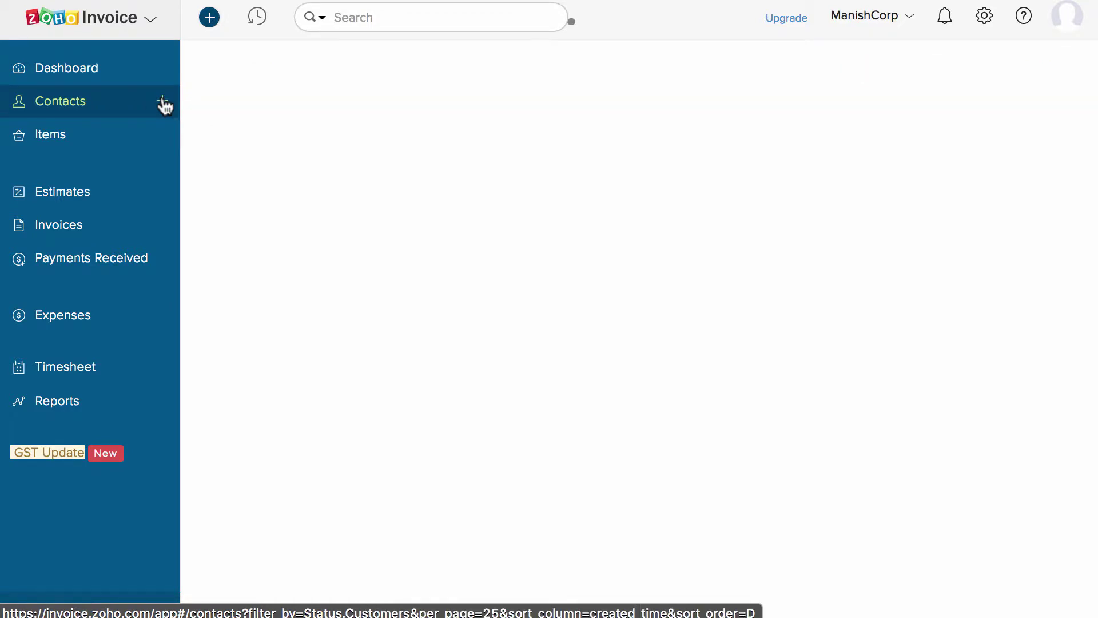
pyautogui.press('Tab')
pyautogui.click(473, 278)
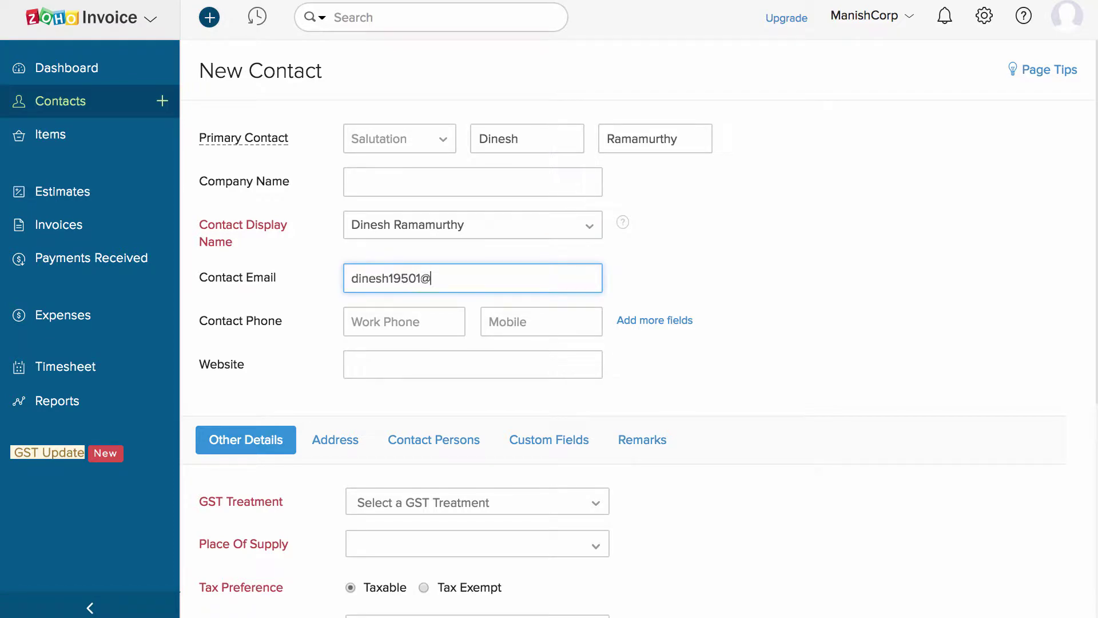
# Set GST Treatment to Consumer and Place of Supply to [TN] - Tamil Nadu, keeping it Taxable.
pyautogui.scroll(-6, 657, 456)
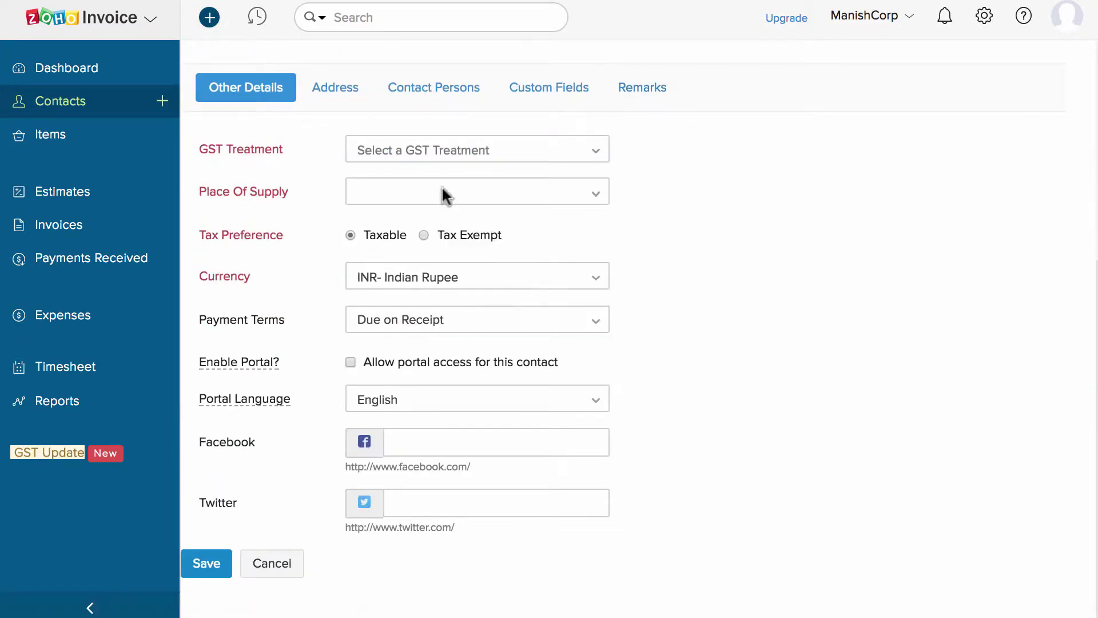
pyautogui.click(420, 154)
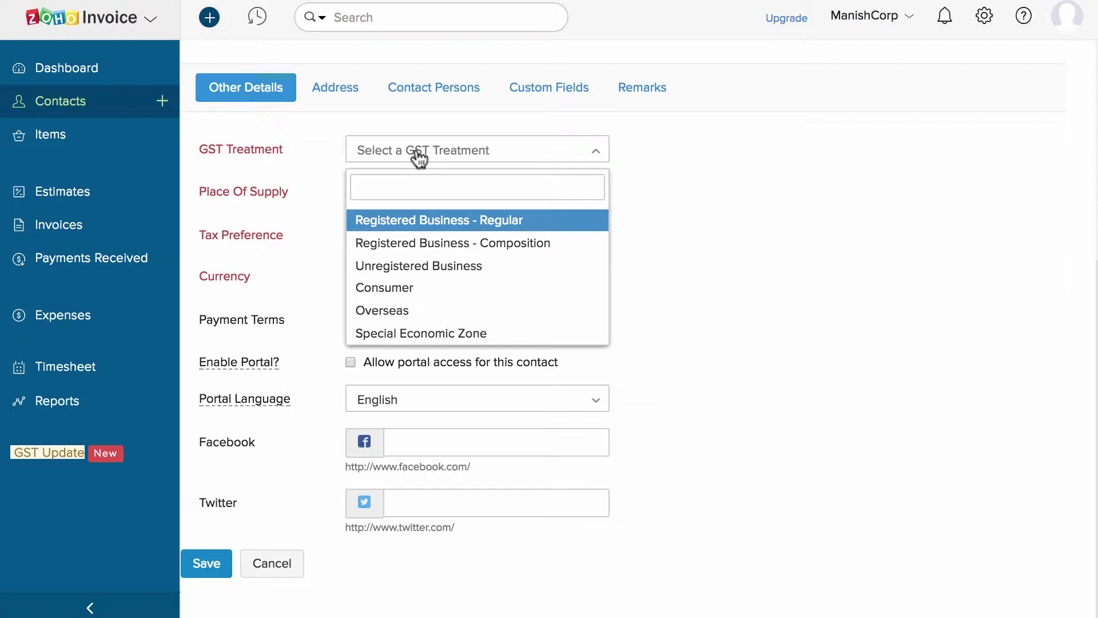
pyautogui.click(540, 220)
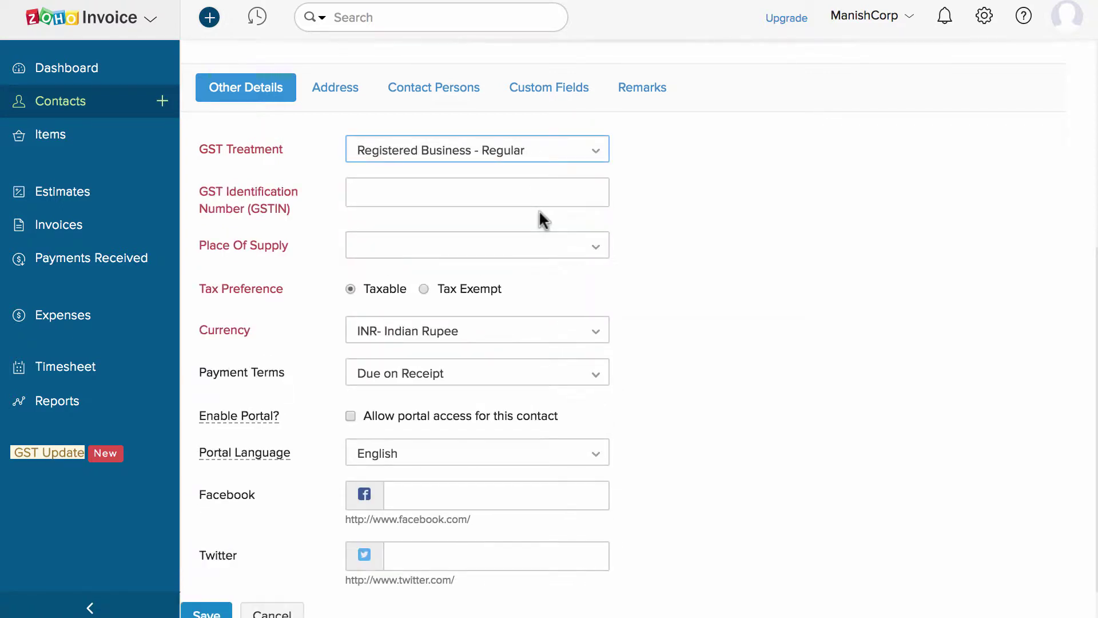
pyautogui.click(503, 188)
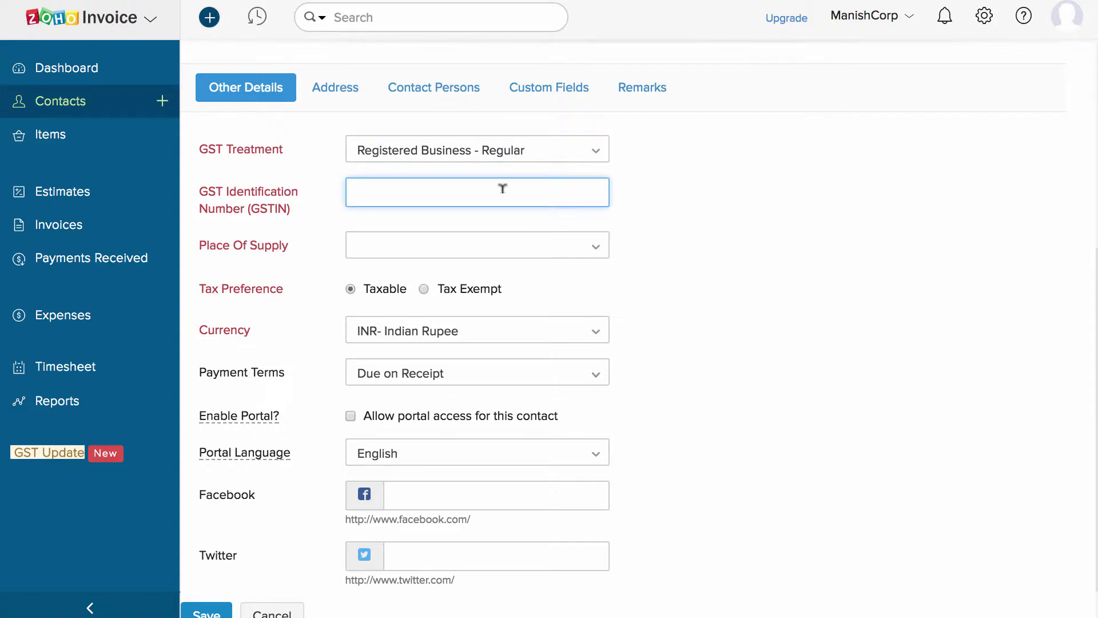
pyautogui.click(485, 166)
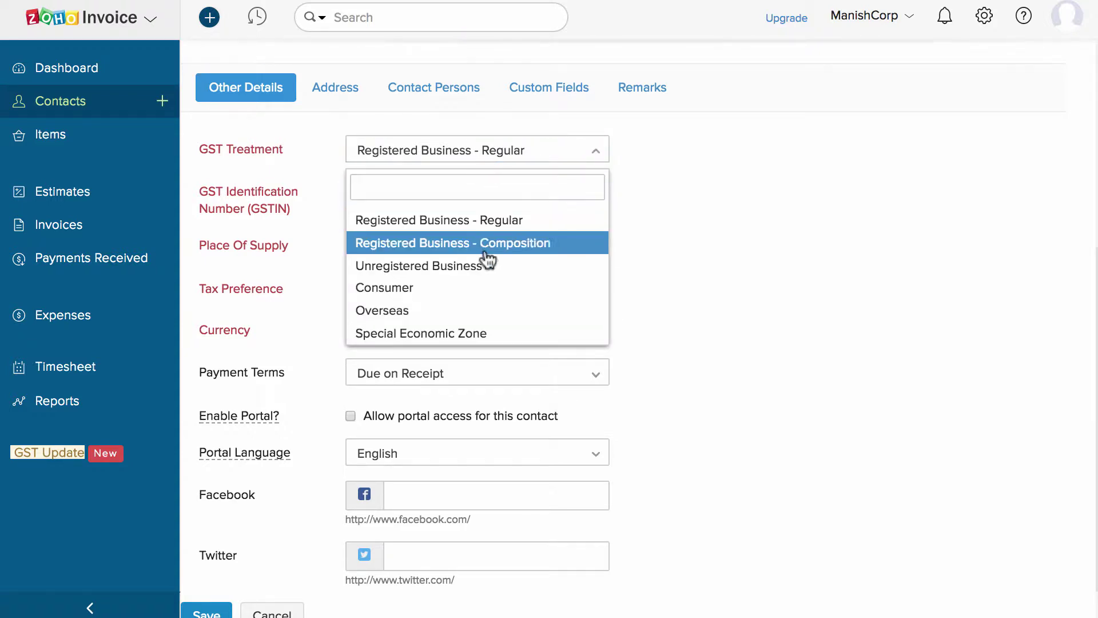
pyautogui.click(426, 286)
pyautogui.click(412, 194)
pyautogui.write('ta')
pyautogui.click(436, 286)
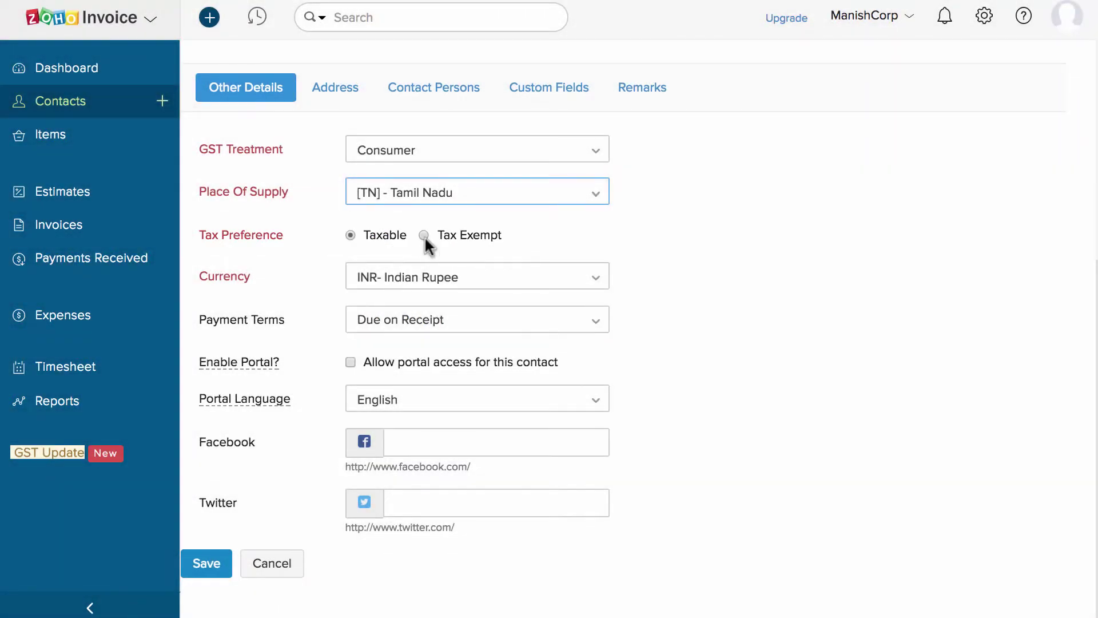
pyautogui.click(424, 235)
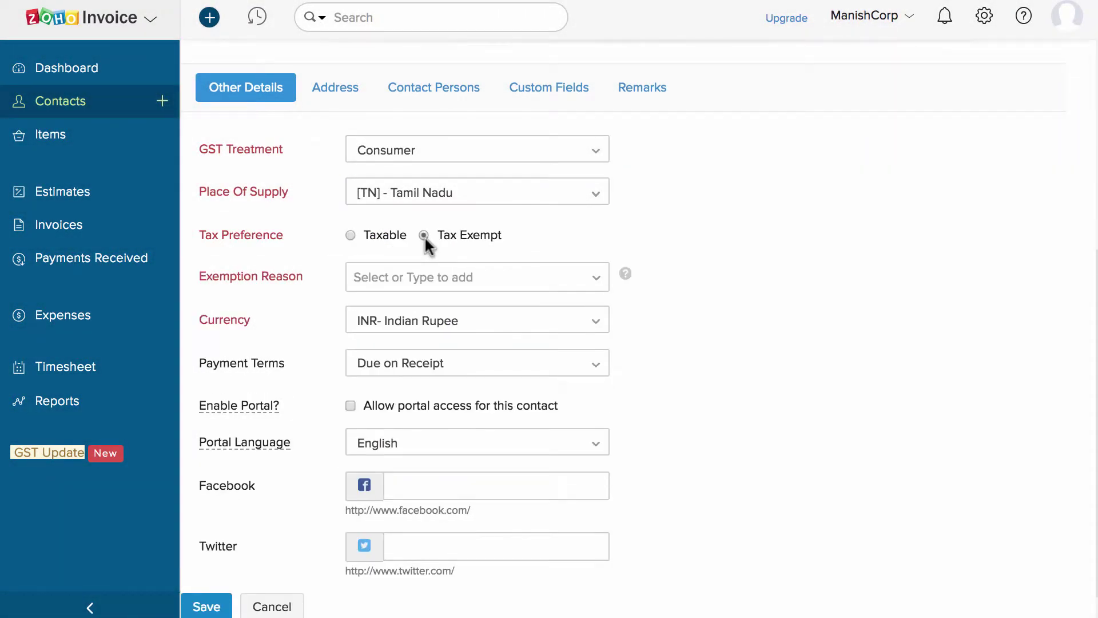
pyautogui.click(381, 243)
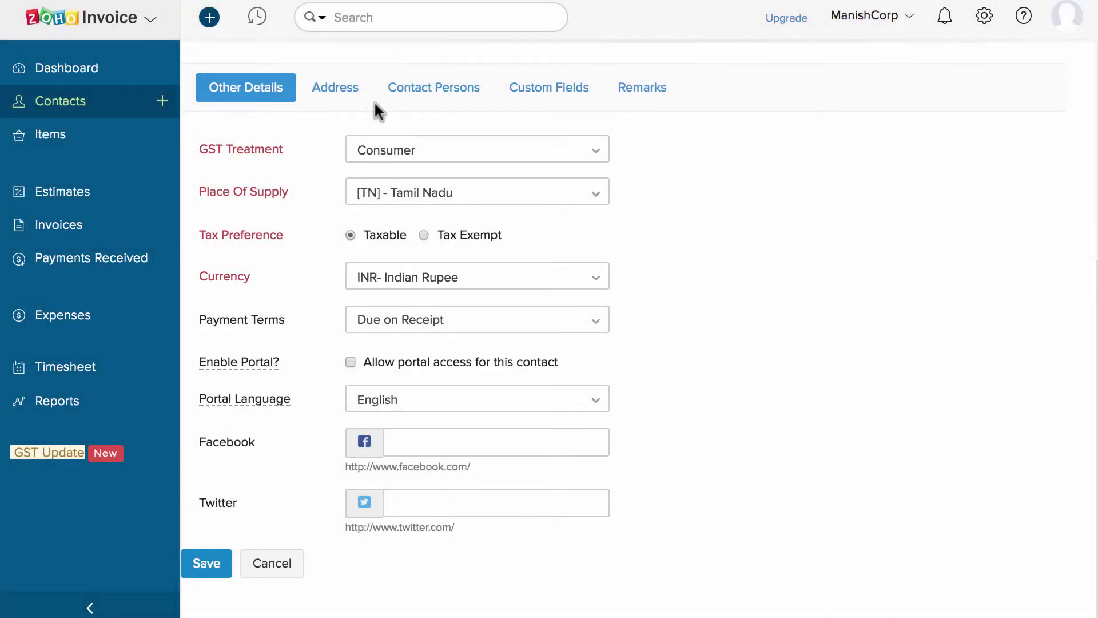
pyautogui.click(346, 93)
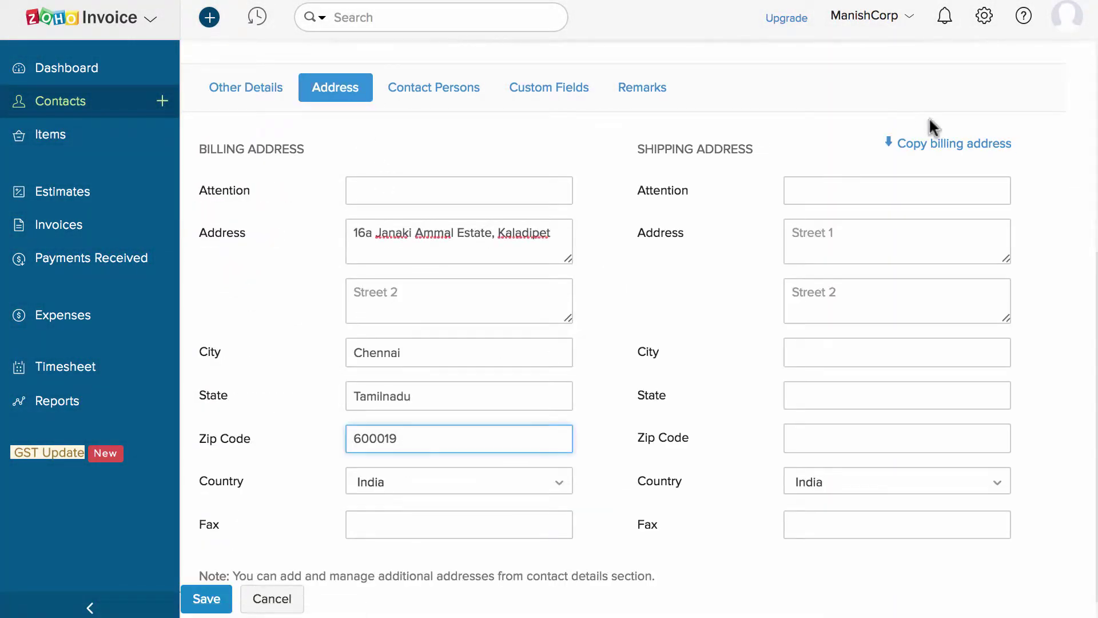
# Copy the billing address to shipping, check Custom Fields and Remarks, and save the contact.
pyautogui.click(948, 150)
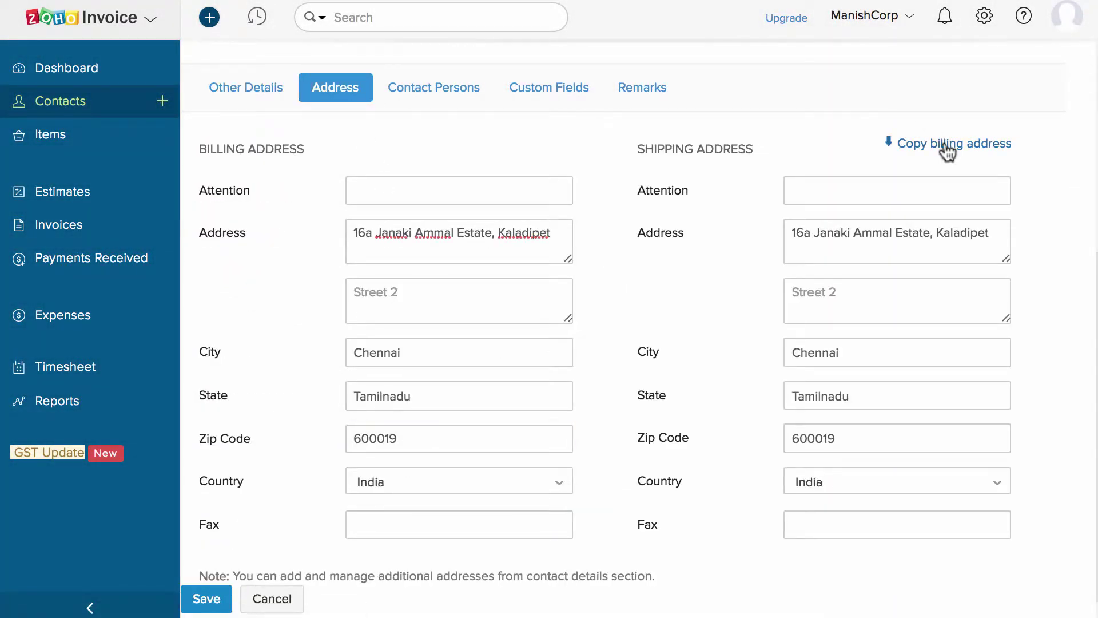
pyautogui.click(571, 87)
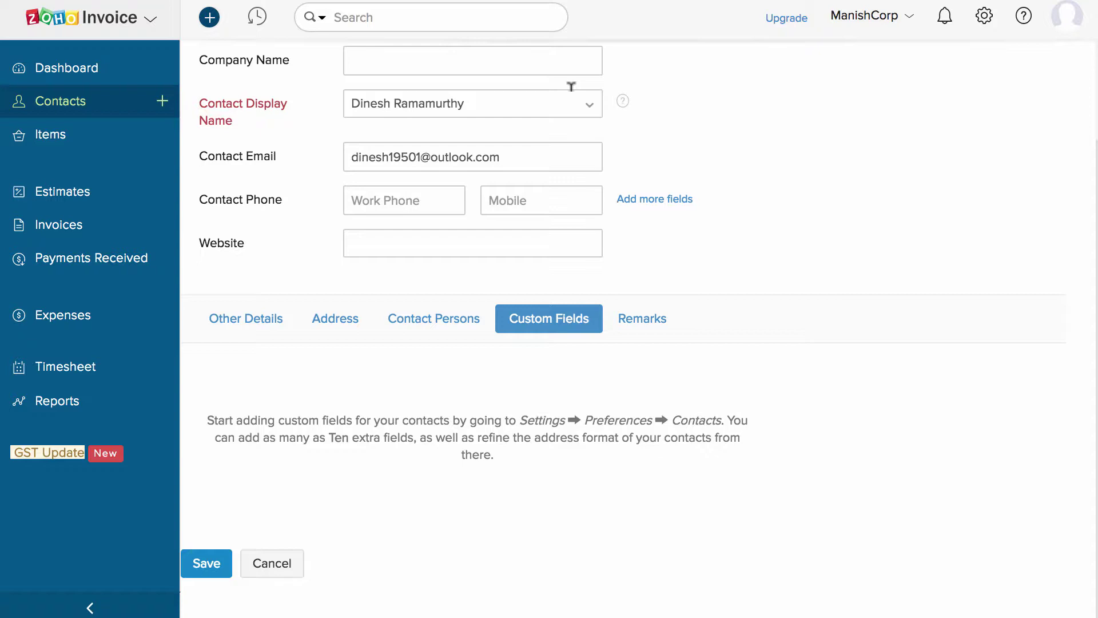
pyautogui.click(650, 324)
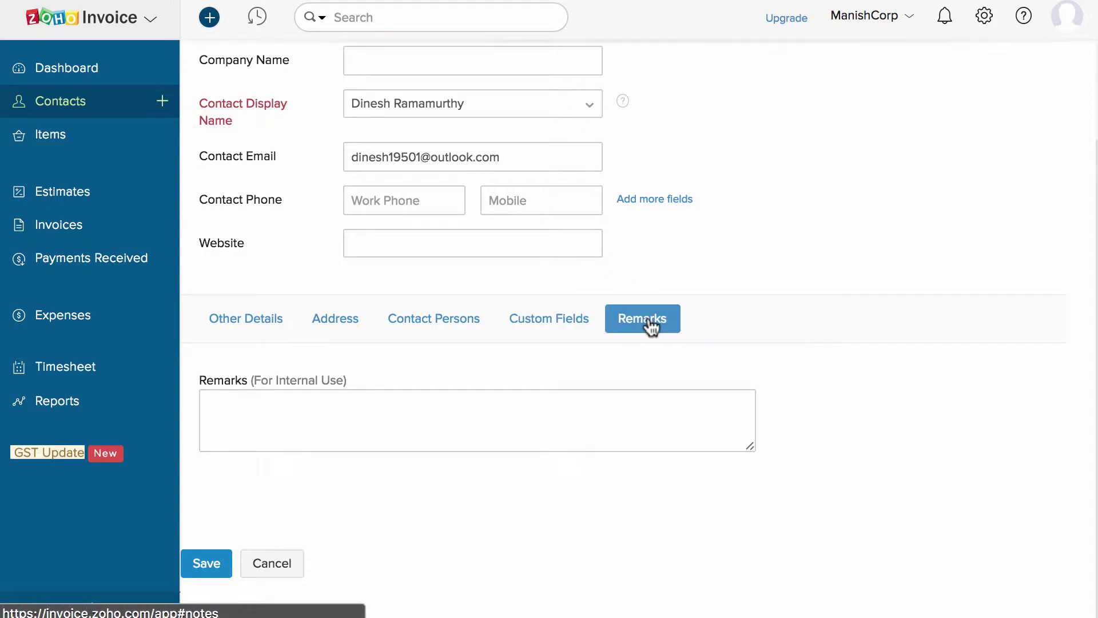
pyautogui.click(199, 564)
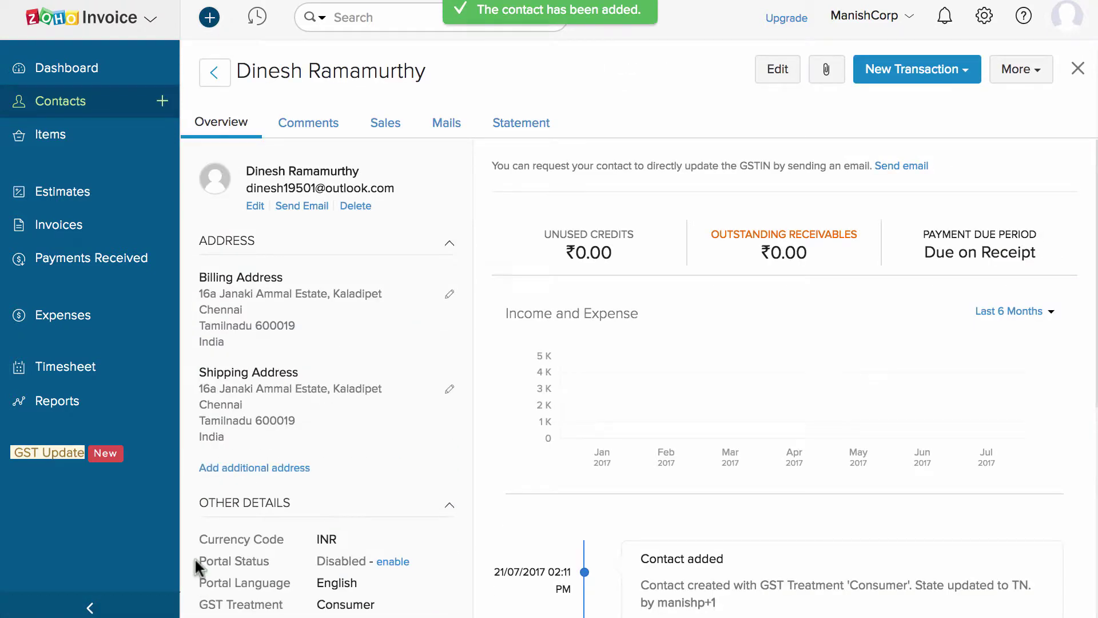
# Download the Import Contacts sample file, then go to the Items list.
pyautogui.click(1080, 68)
pyautogui.click(973, 72)
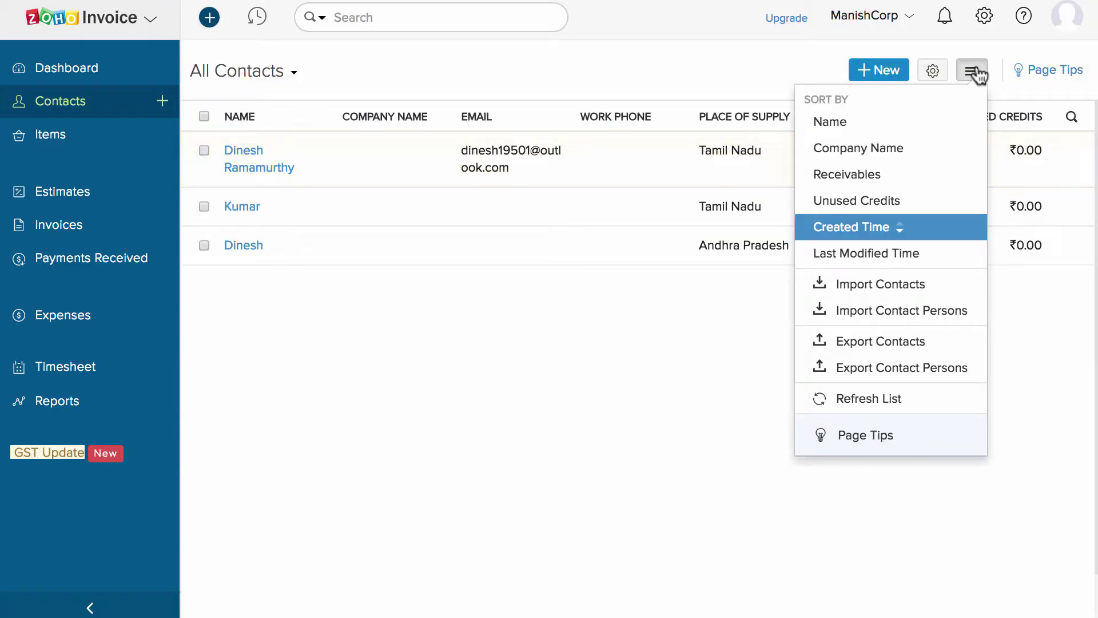
pyautogui.click(919, 283)
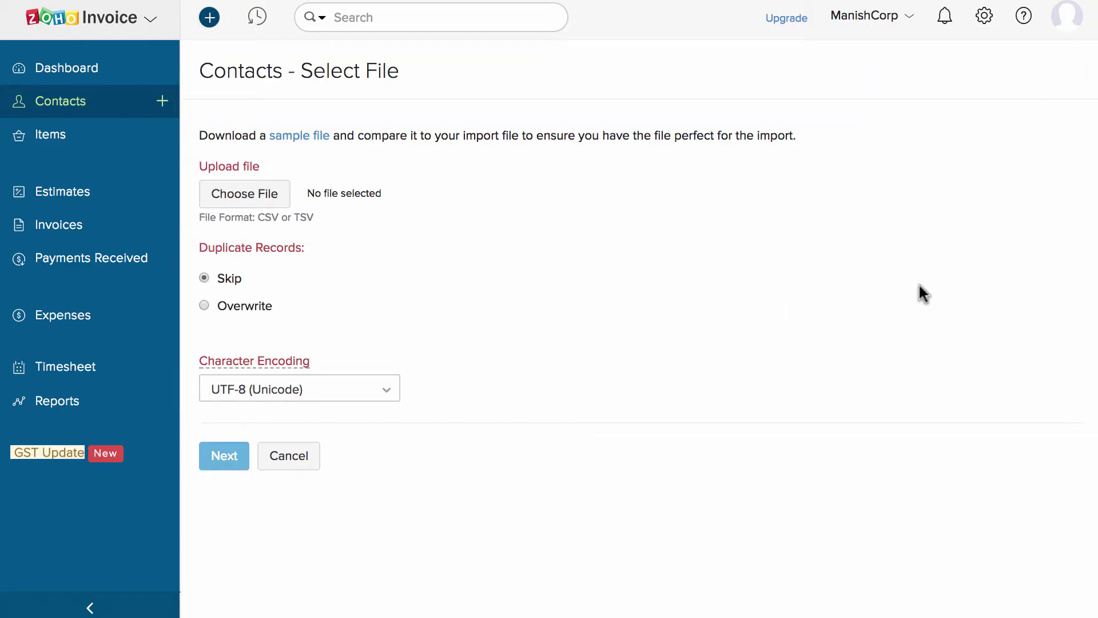
pyautogui.click(309, 137)
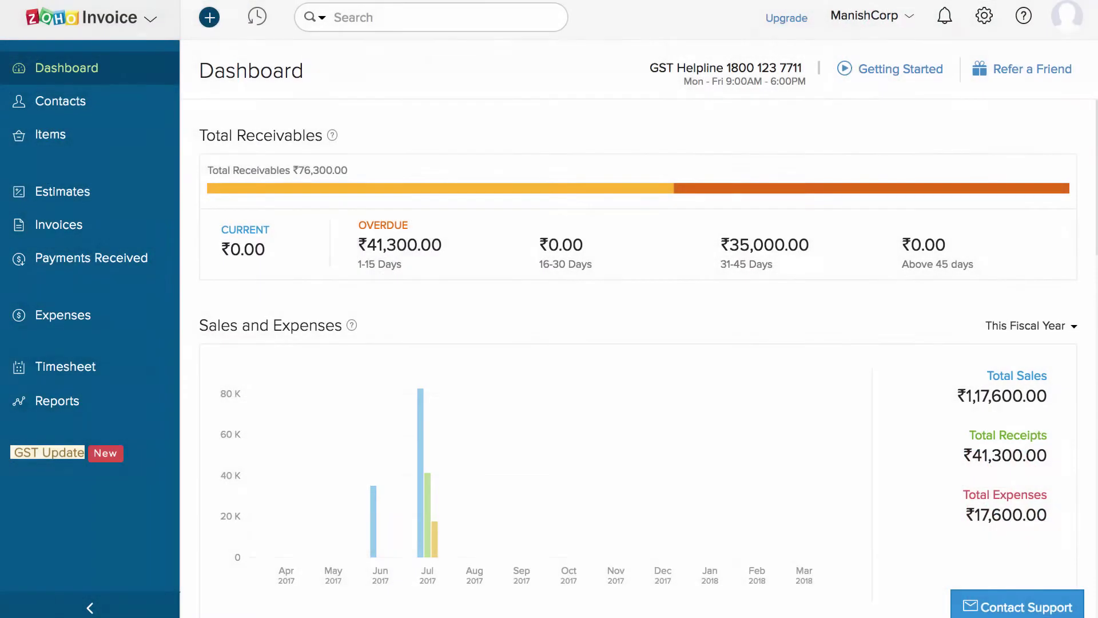
pyautogui.click(95, 137)
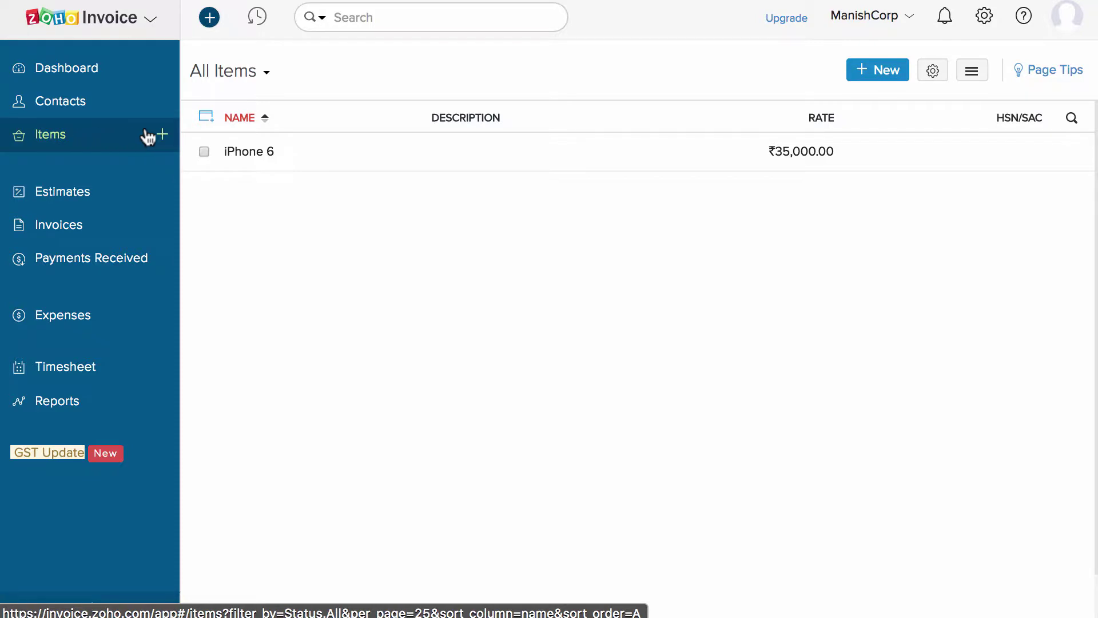
# Create a new service item named 'Mobile Phone Service' with SAC code 998413.
pyautogui.click(162, 135)
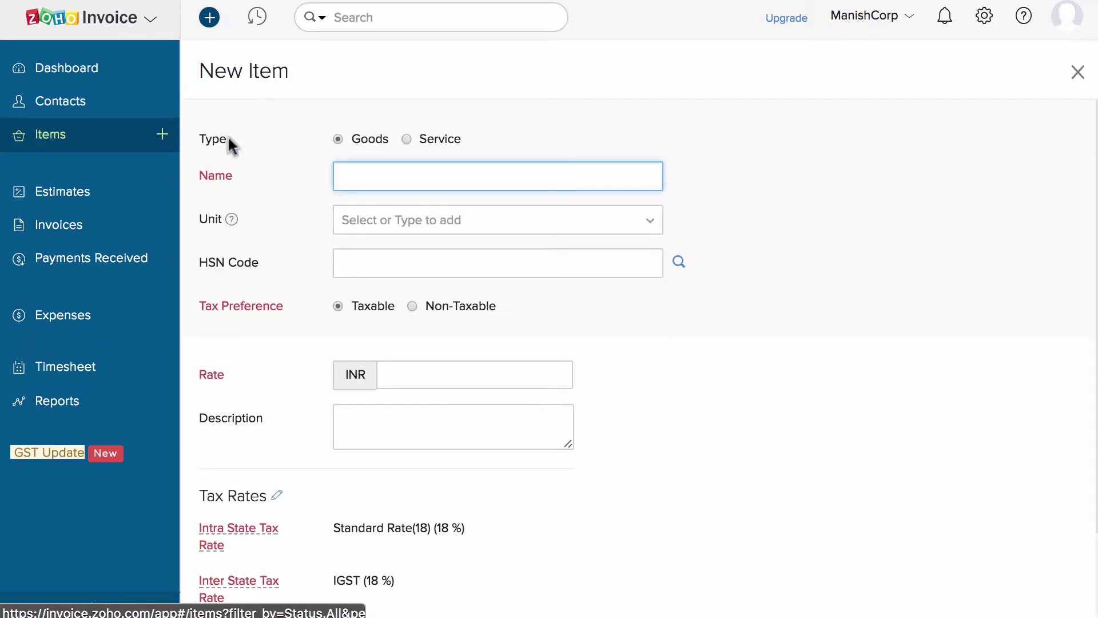
pyautogui.click(437, 147)
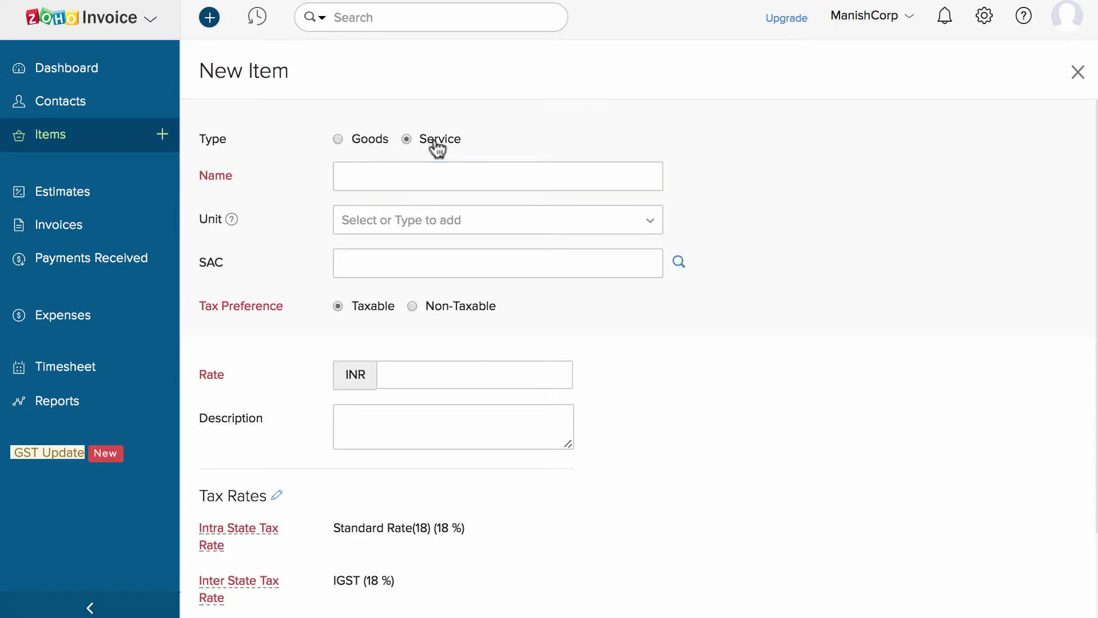
pyautogui.click(429, 170)
pyautogui.write('Mobil')
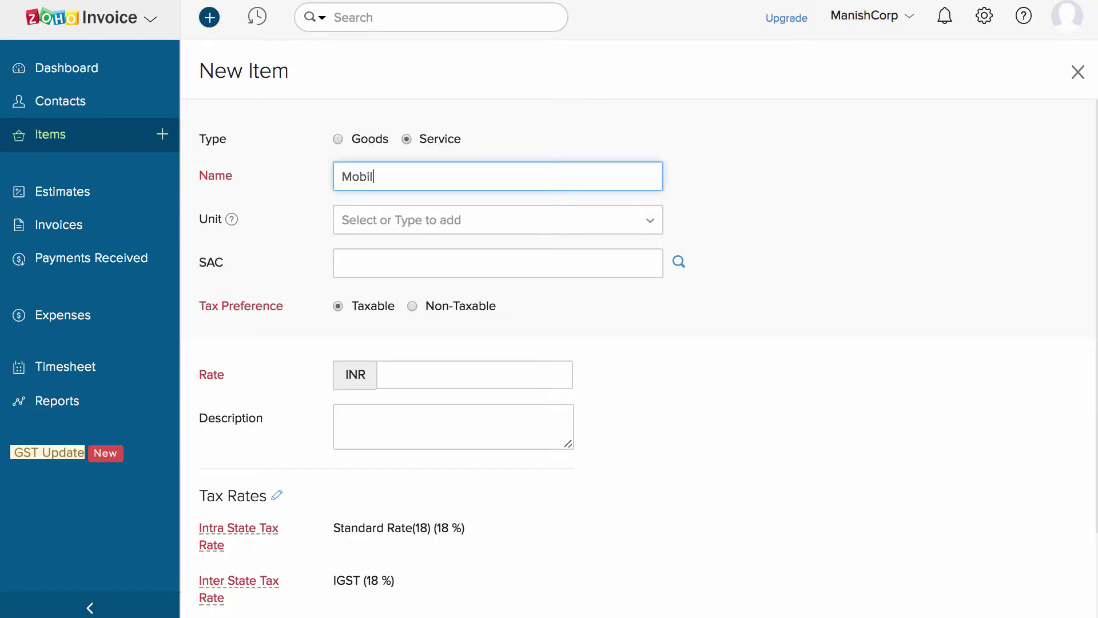
pyautogui.write('e Phone Service')
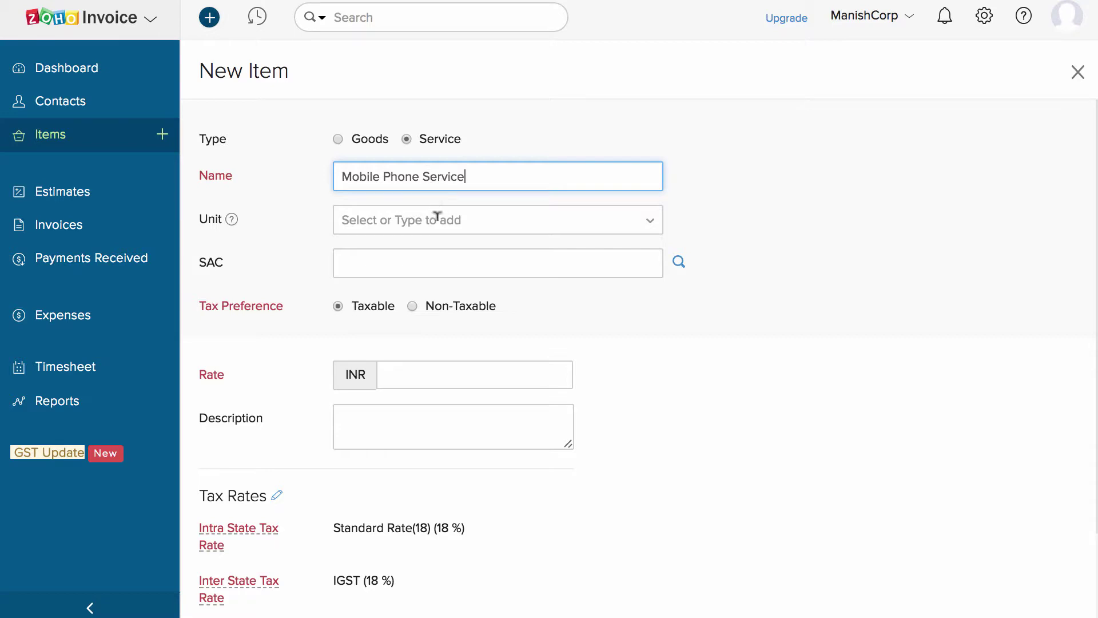
pyautogui.click(450, 252)
pyautogui.click(679, 261)
pyautogui.write('mobile phone service')
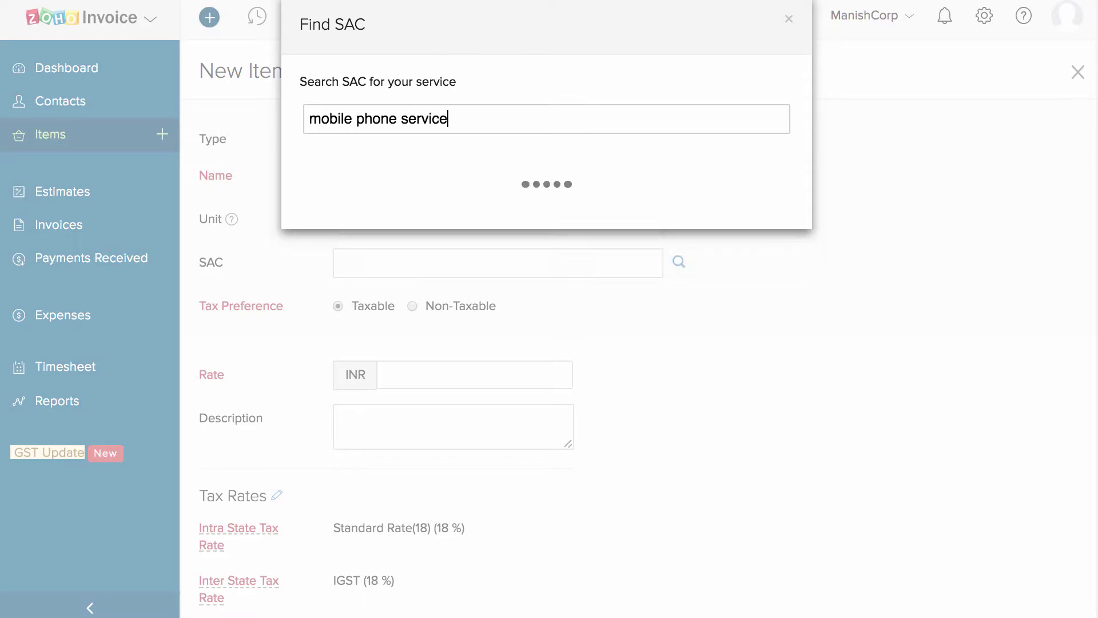
pyautogui.click(711, 378)
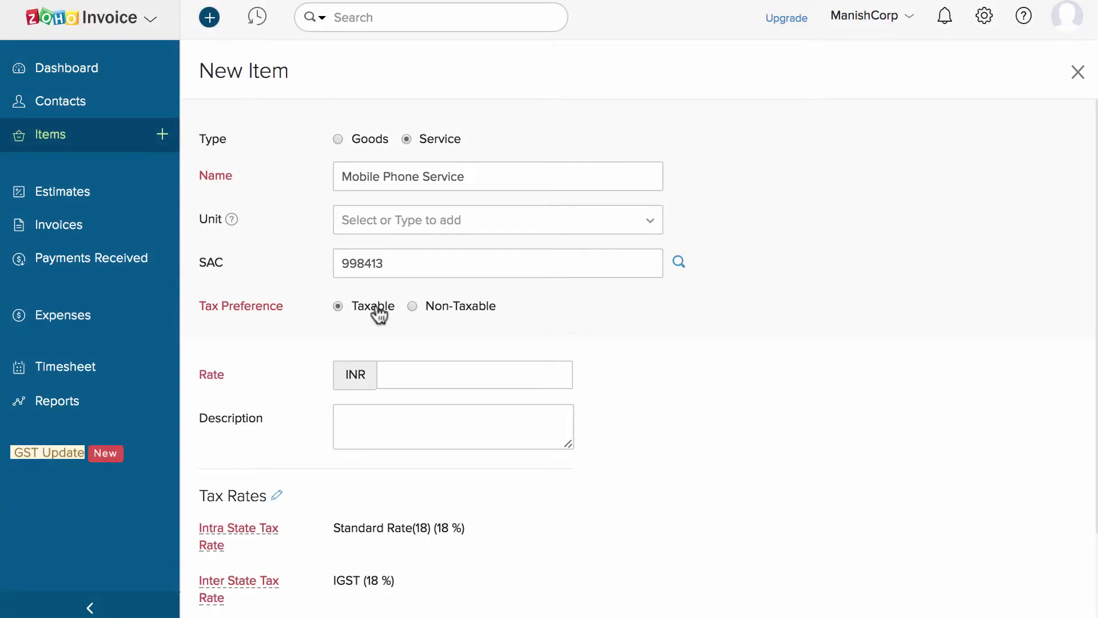
# Keep the item Taxable with rate 900, leave the tax rates unchanged, and save it.
pyautogui.click(444, 309)
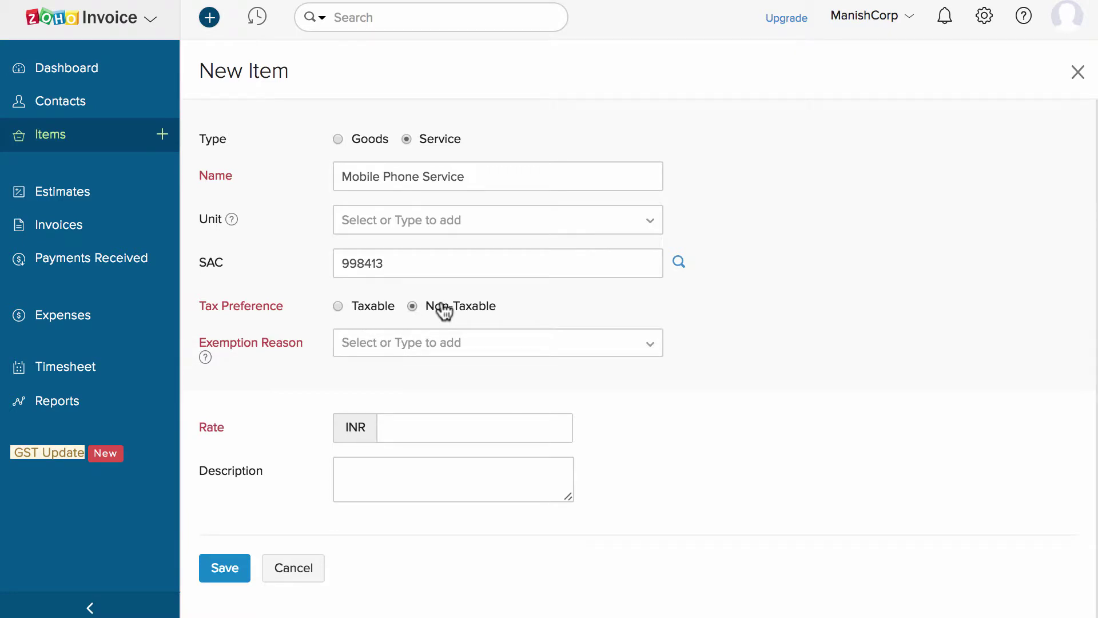
pyautogui.click(365, 315)
pyautogui.click(419, 361)
pyautogui.write('900')
pyautogui.click(537, 409)
pyautogui.click(633, 424)
pyautogui.scroll(-2, 633, 424)
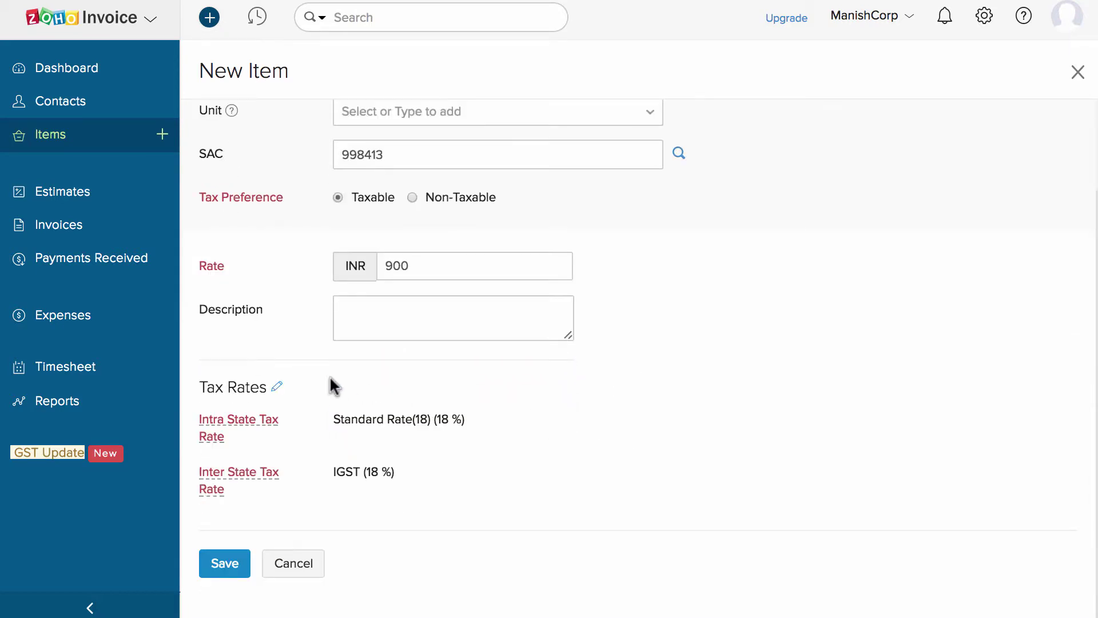
pyautogui.click(277, 387)
pyautogui.click(441, 420)
pyautogui.press('Tab')
pyautogui.click(232, 567)
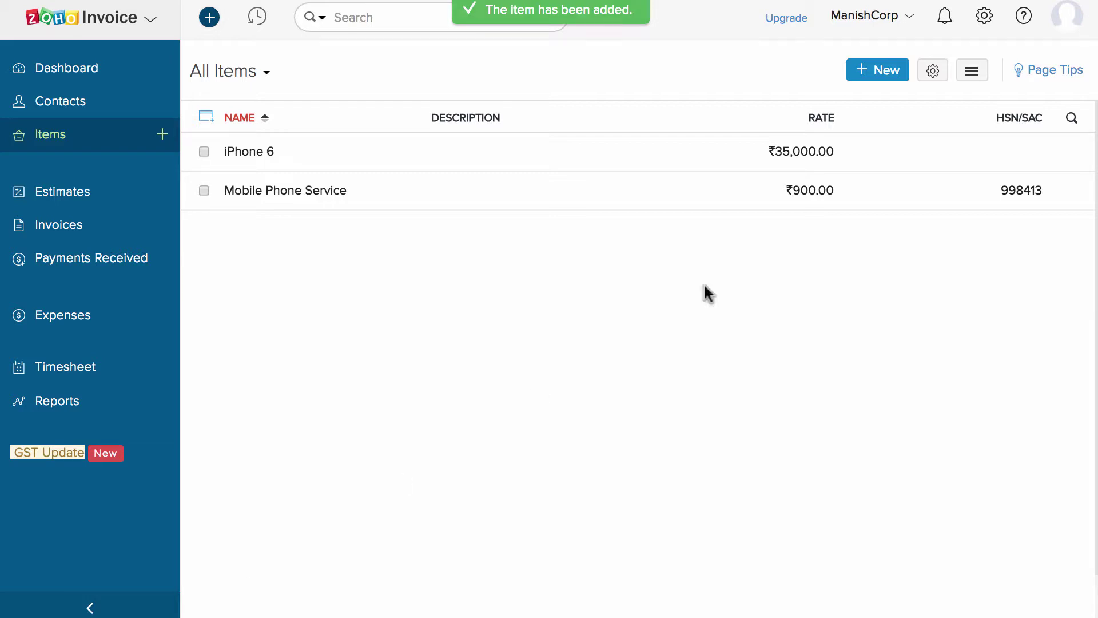
# Download the Import Items sample file, then go to the Invoices list.
pyautogui.click(972, 71)
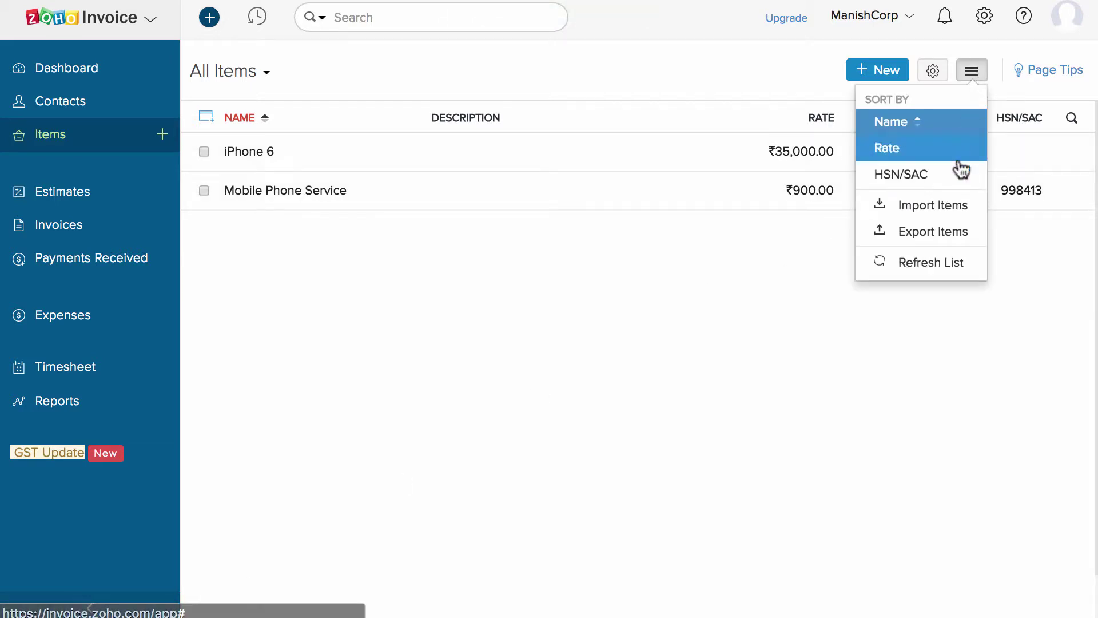
pyautogui.click(961, 206)
pyautogui.click(309, 136)
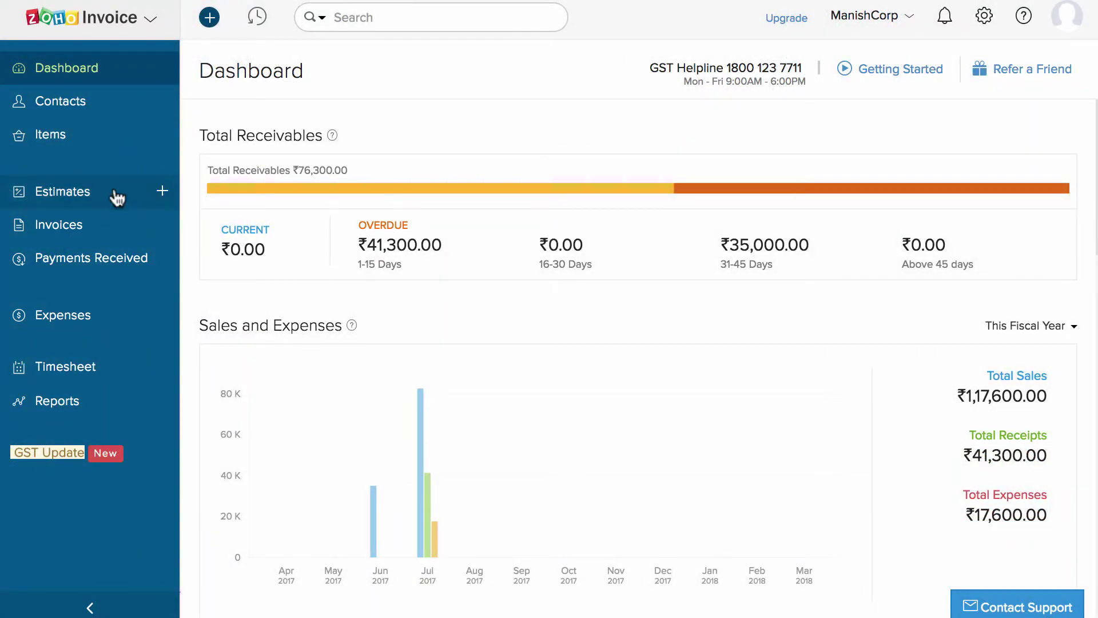
pyautogui.click(104, 226)
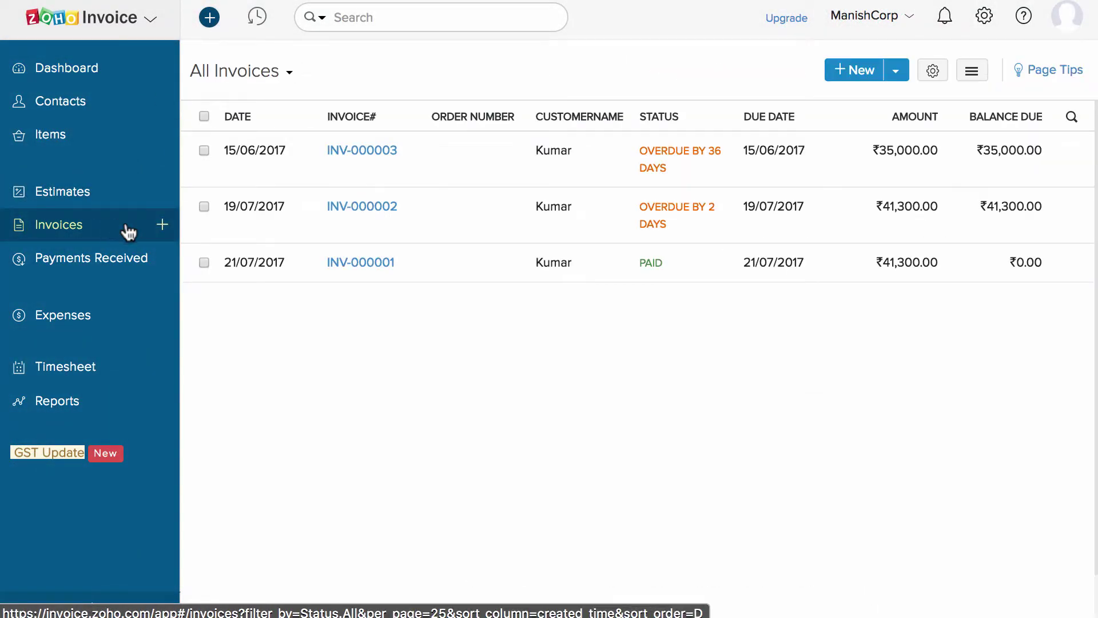
# Start a new invoice billed to an existing customer.
pyautogui.click(163, 226)
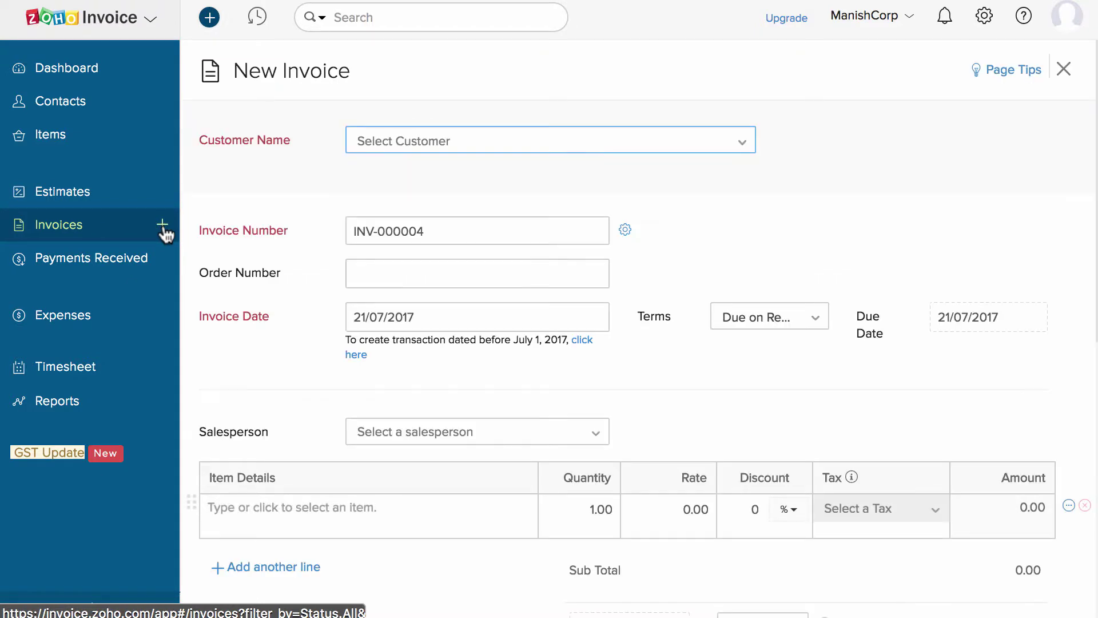
pyautogui.click(371, 150)
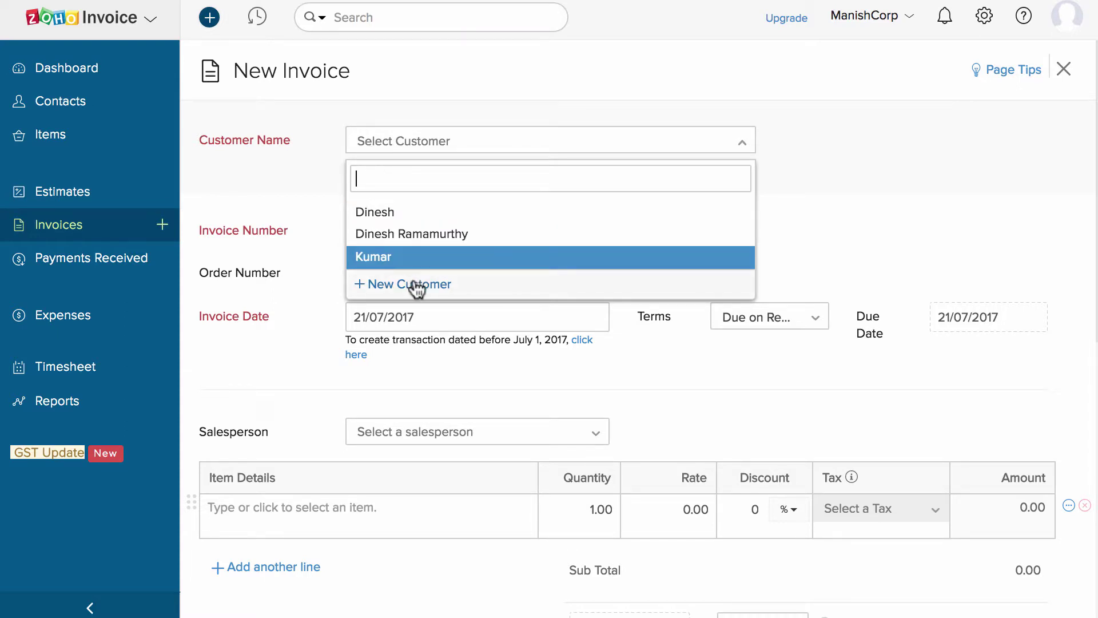
pyautogui.click(421, 233)
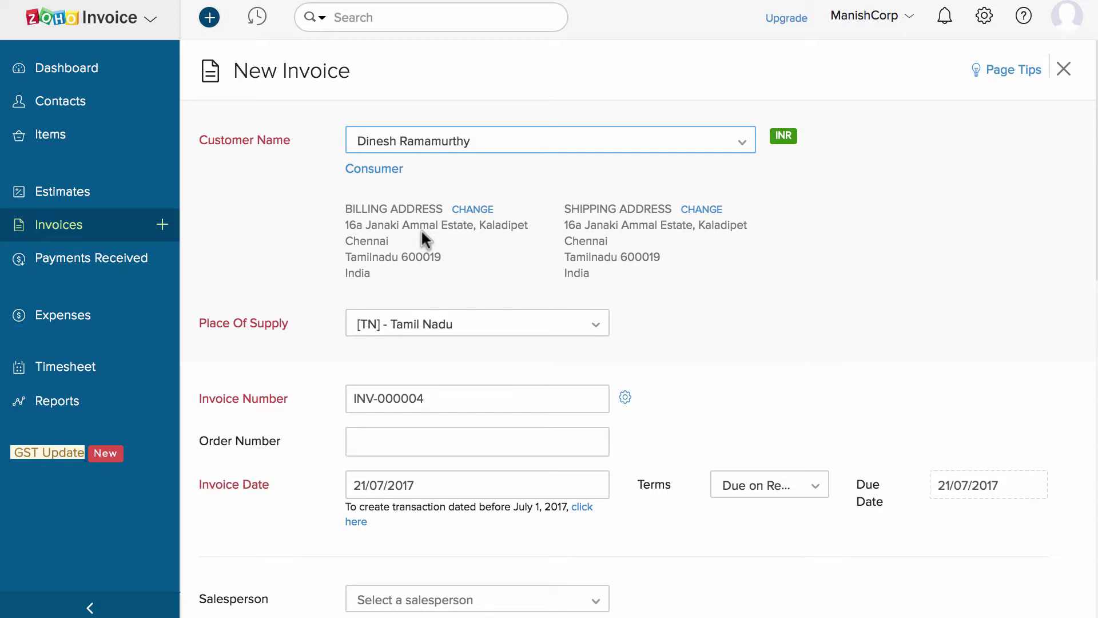
# Check invoice number INV-000004, date 21/07/2017 and payment terms, leaving them unchanged.
pyautogui.scroll(-4, 421, 229)
pyautogui.click(505, 195)
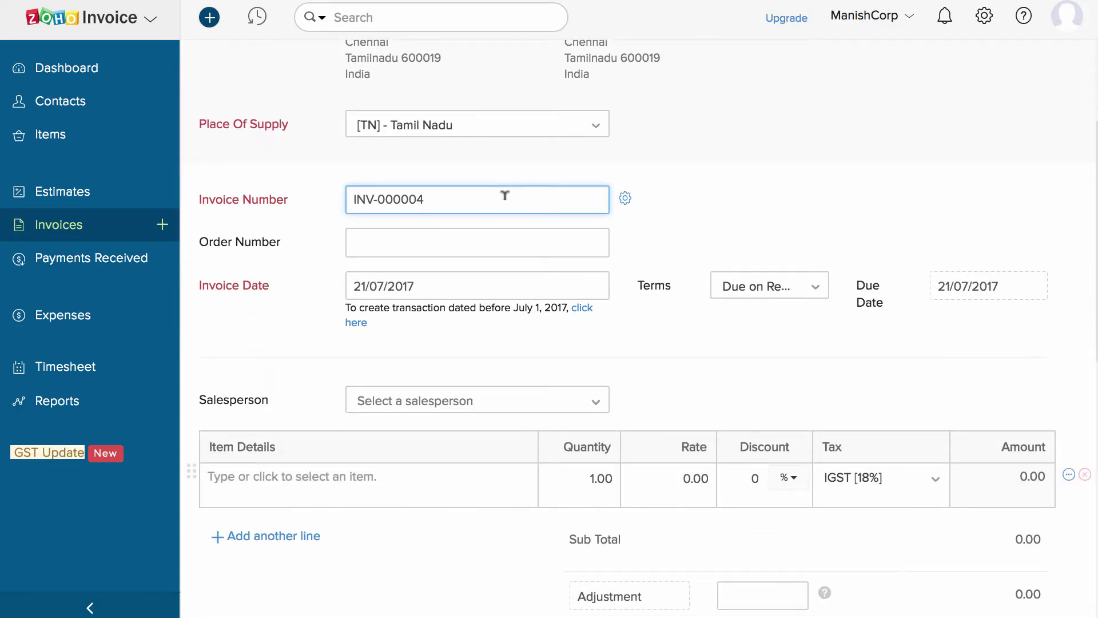
pyautogui.click(624, 199)
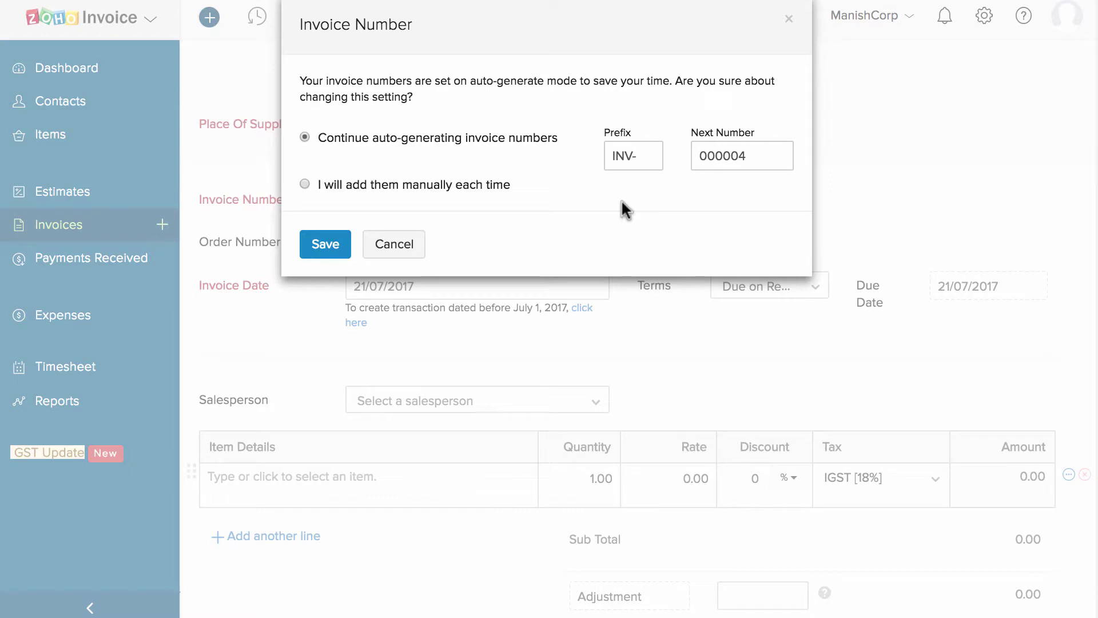
pyautogui.click(407, 247)
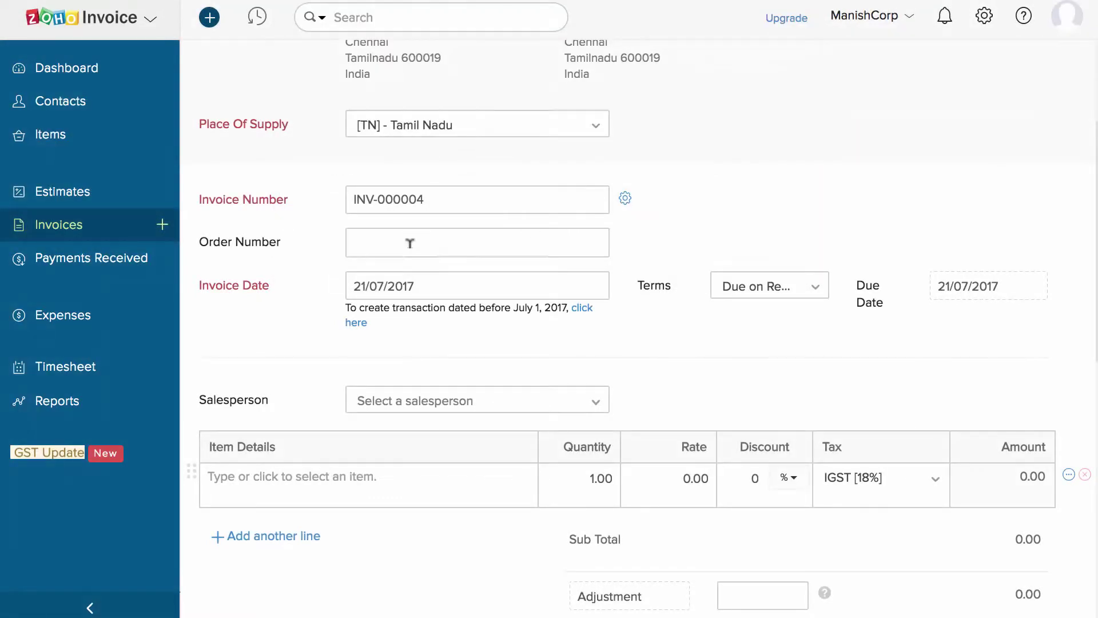
pyautogui.click(444, 280)
pyautogui.click(617, 319)
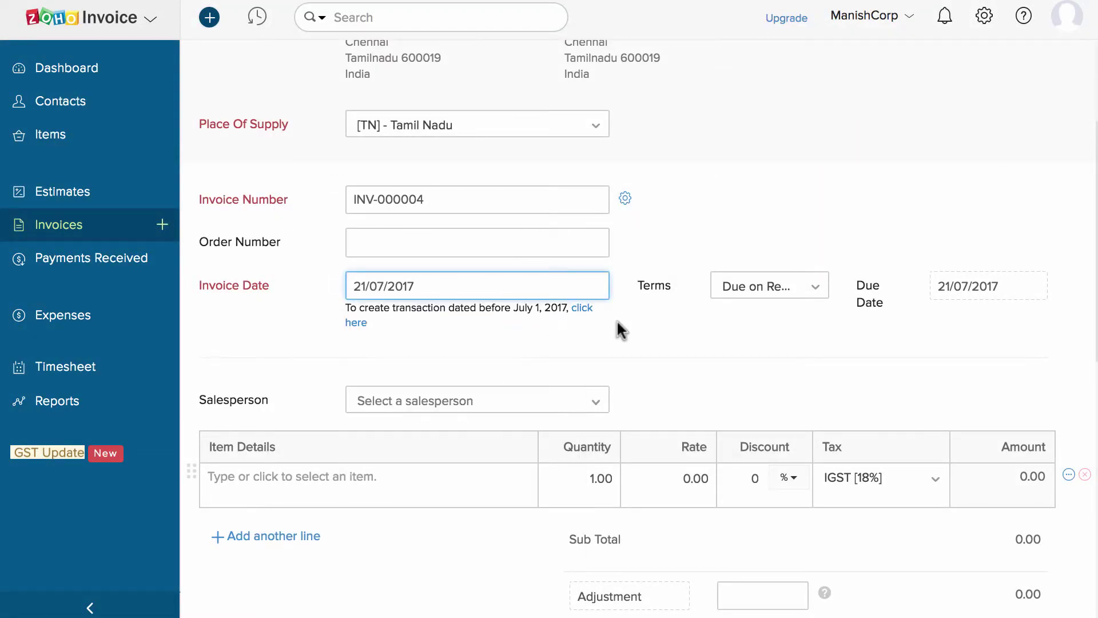
pyautogui.click(807, 292)
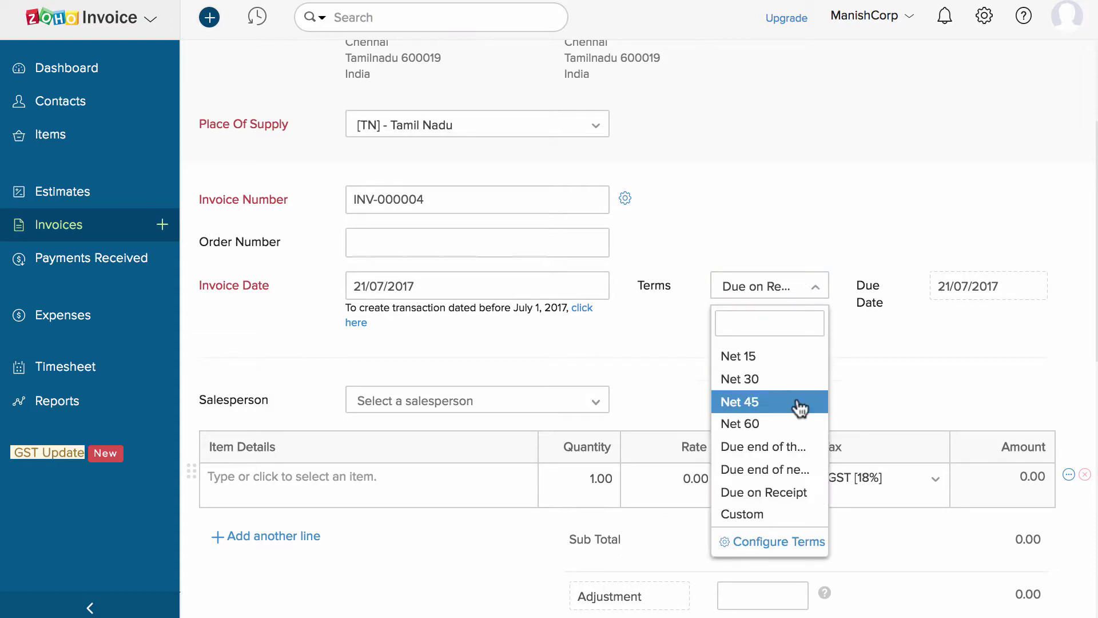
pyautogui.click(857, 353)
# Add iPhone 6 as the first invoice line with quantity 2.
pyautogui.scroll(-5, 779, 377)
pyautogui.click(442, 196)
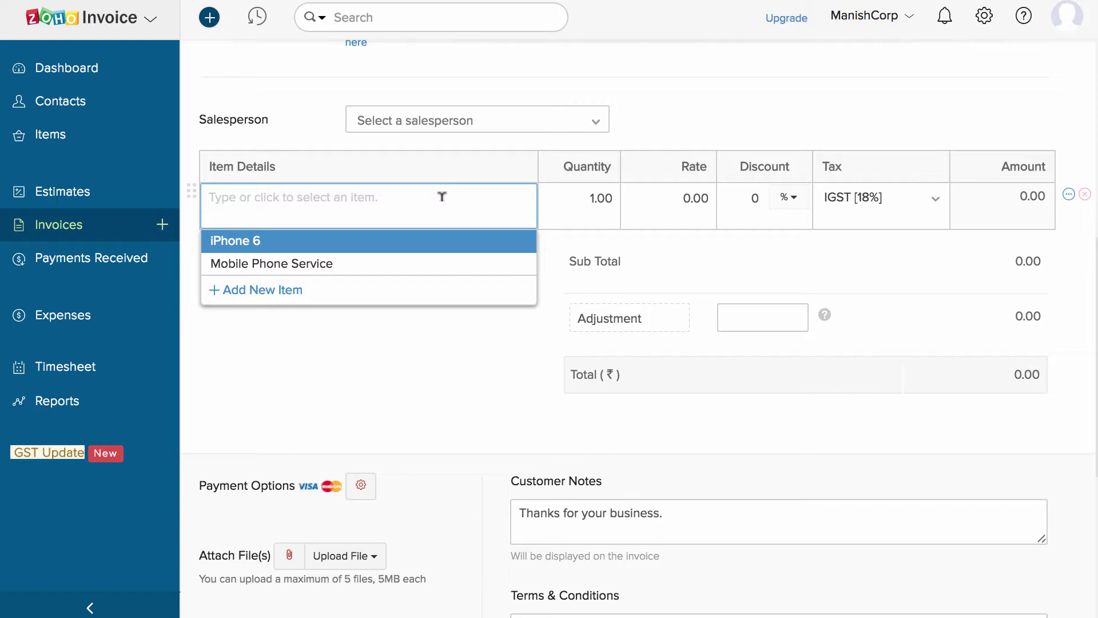
pyautogui.click(429, 244)
pyautogui.press('Tab')
pyautogui.write('2')
pyautogui.click(669, 135)
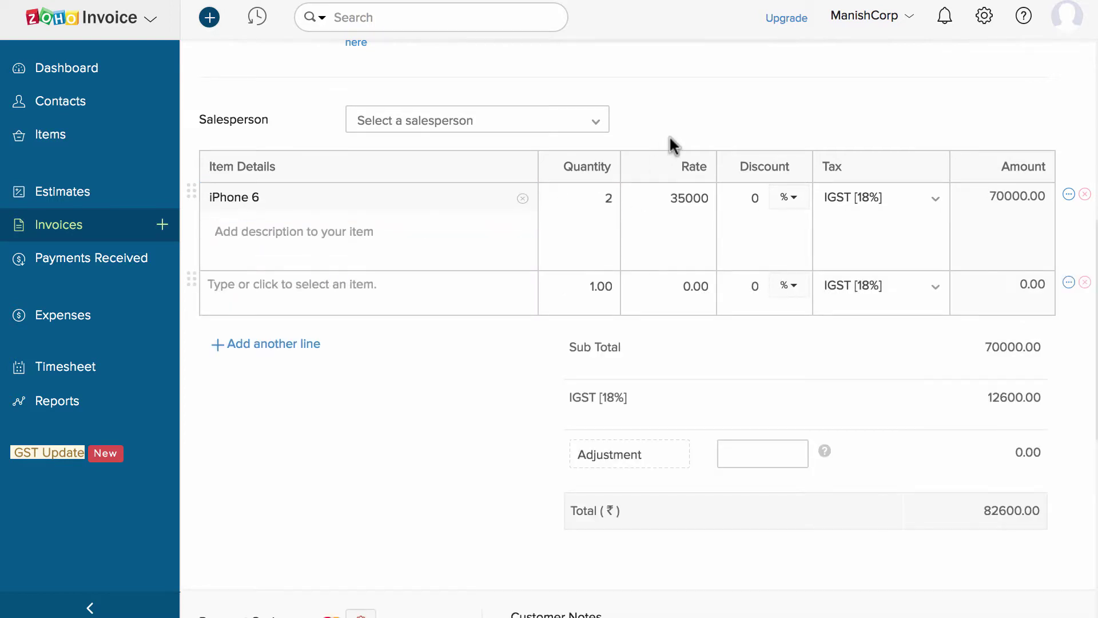
# Remove the extra empty item lines and leave the adjustment unchanged.
pyautogui.click(304, 344)
pyautogui.click(1084, 284)
pyautogui.click(1084, 283)
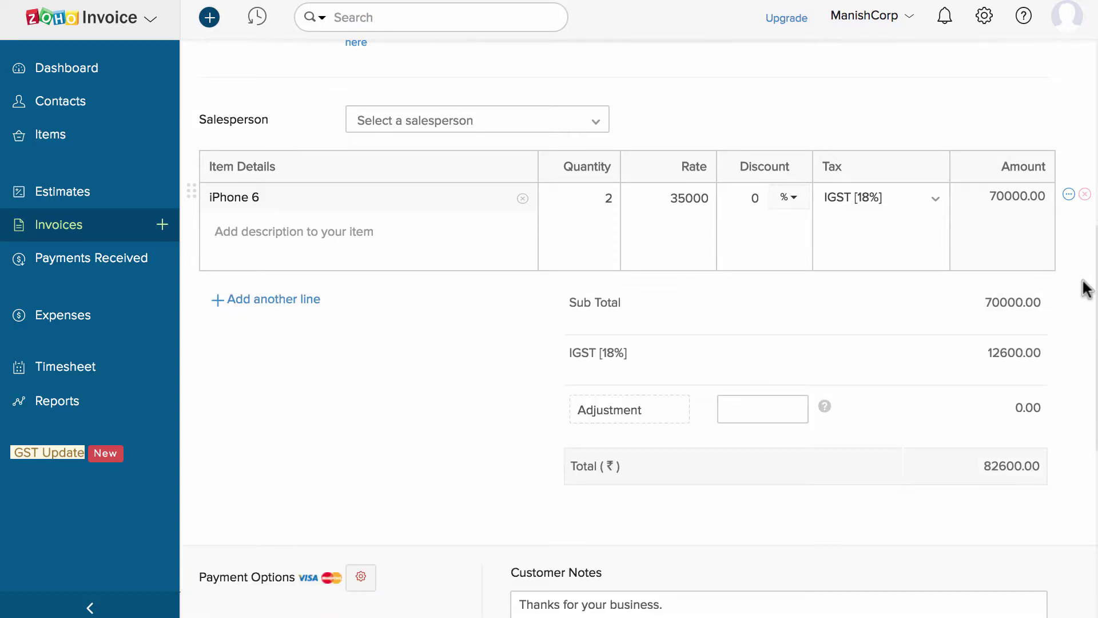
pyautogui.click(662, 408)
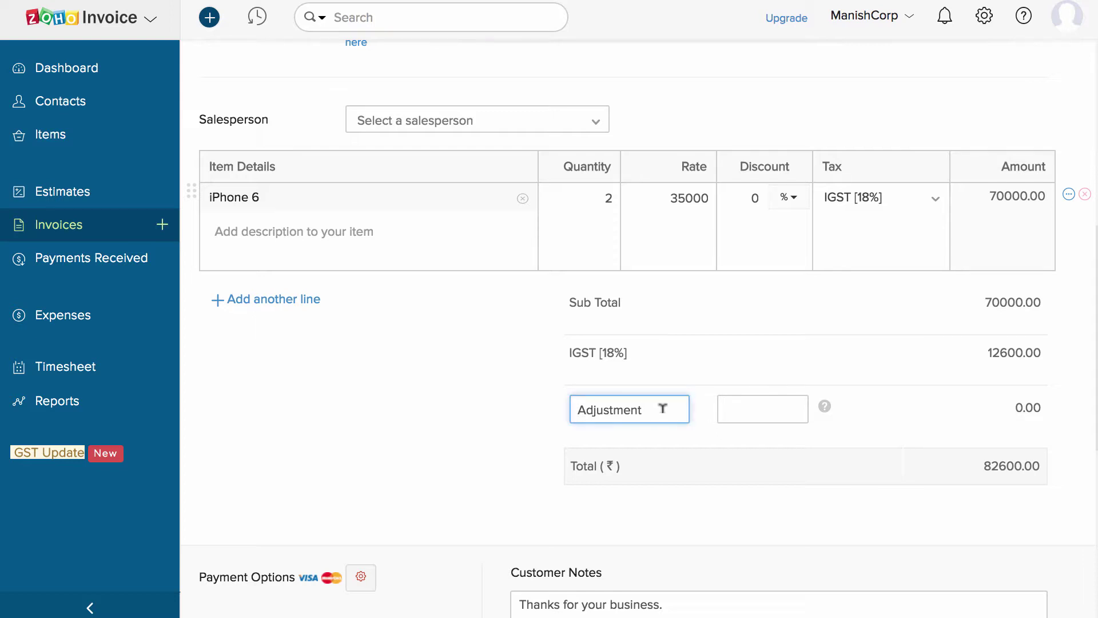
pyautogui.click(534, 435)
pyautogui.scroll(-6, 533, 429)
pyautogui.scroll(-2, 533, 429)
pyautogui.moveTo(362, 137)
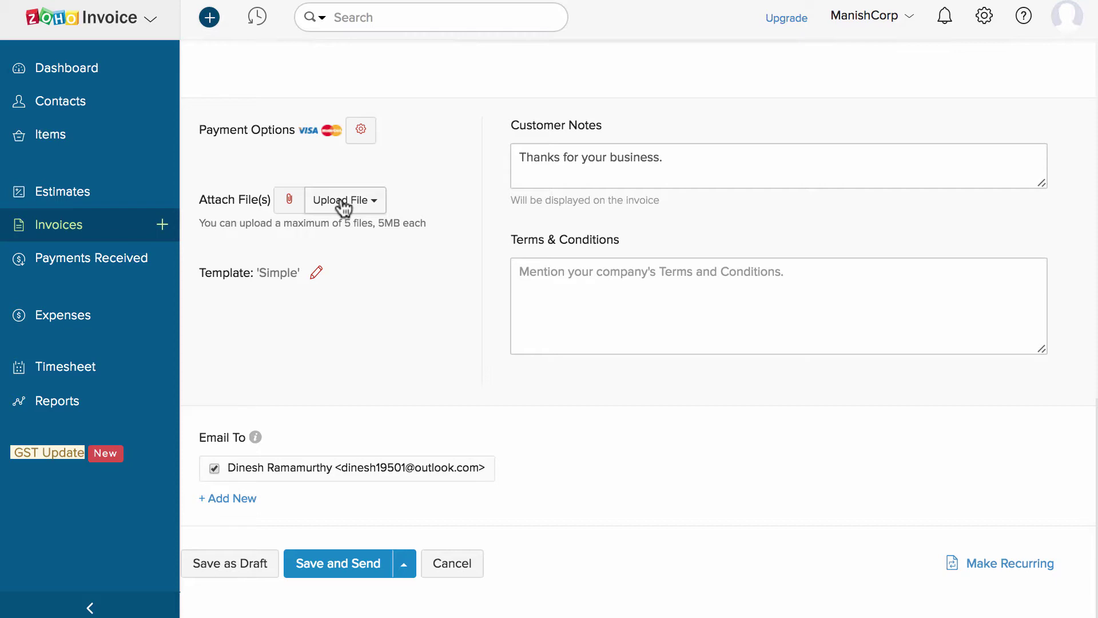
# Keep the Simple template, review notes and terms, and save INV-000004 as a draft.
pyautogui.click(317, 273)
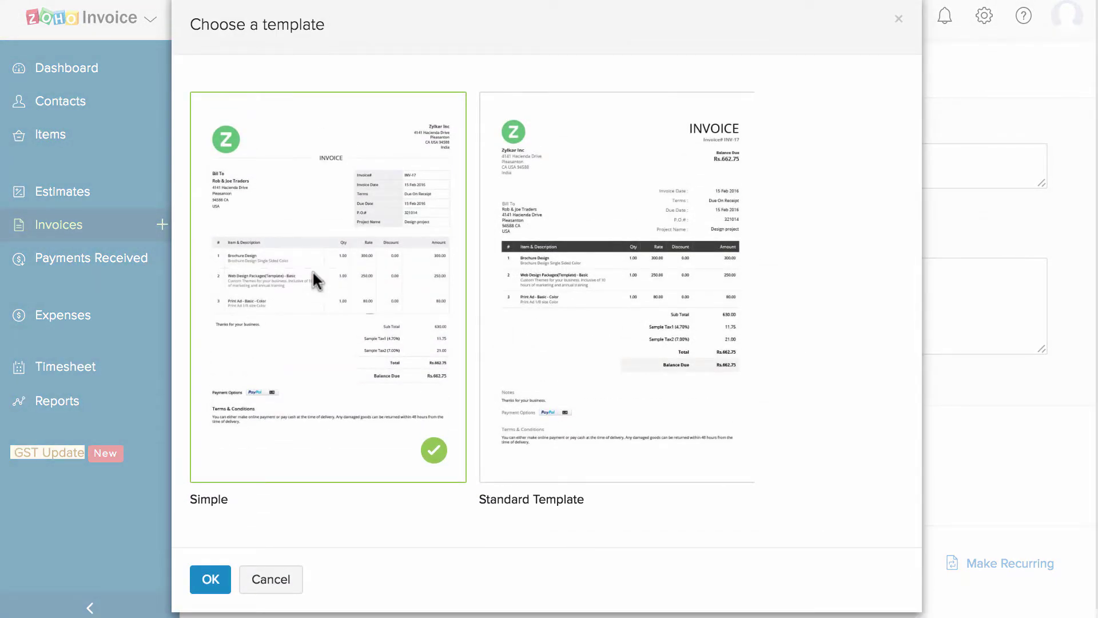
pyautogui.click(211, 579)
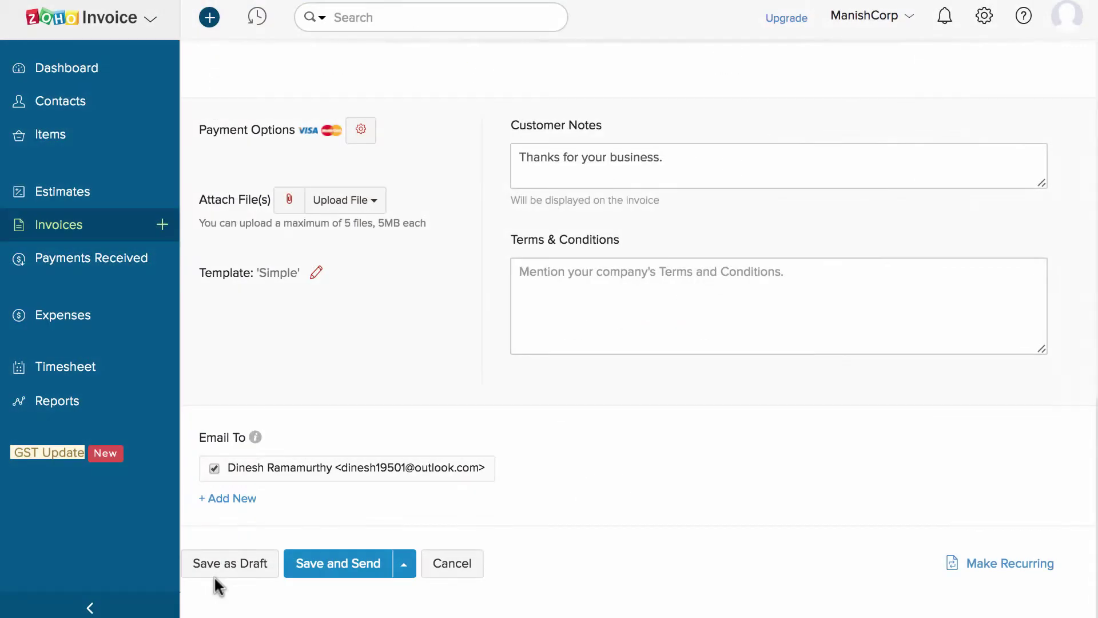
pyautogui.click(685, 159)
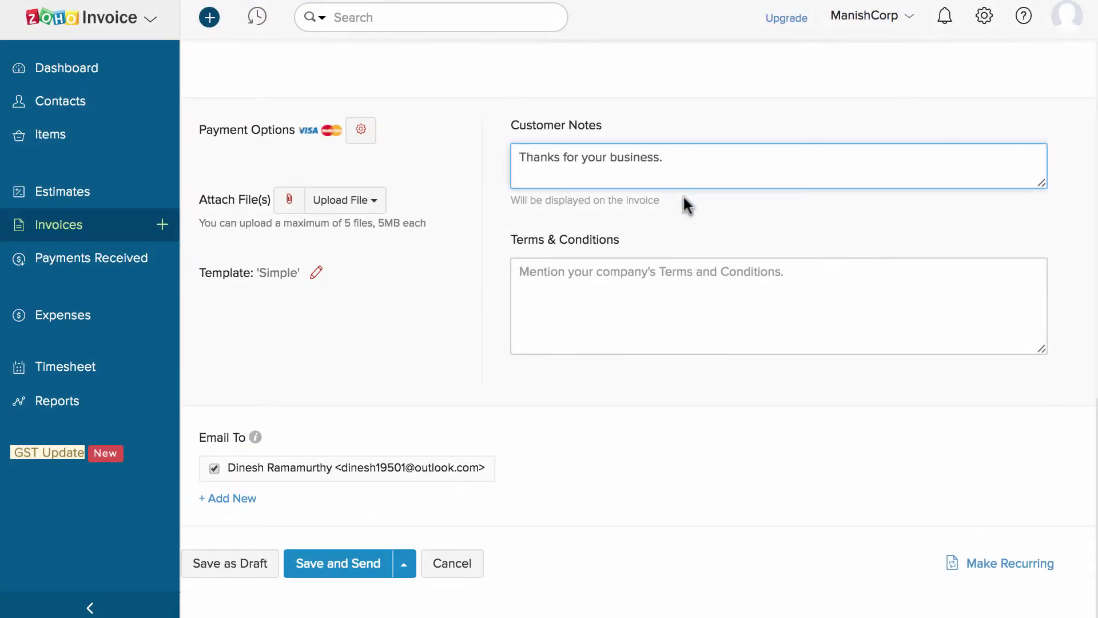
pyautogui.click(688, 289)
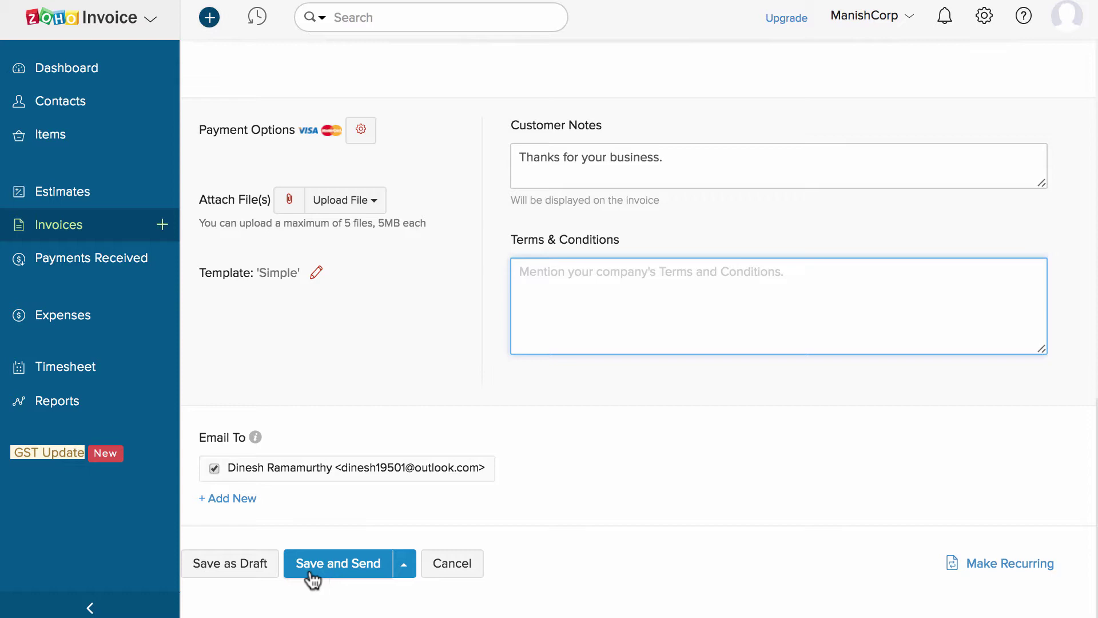
pyautogui.click(256, 572)
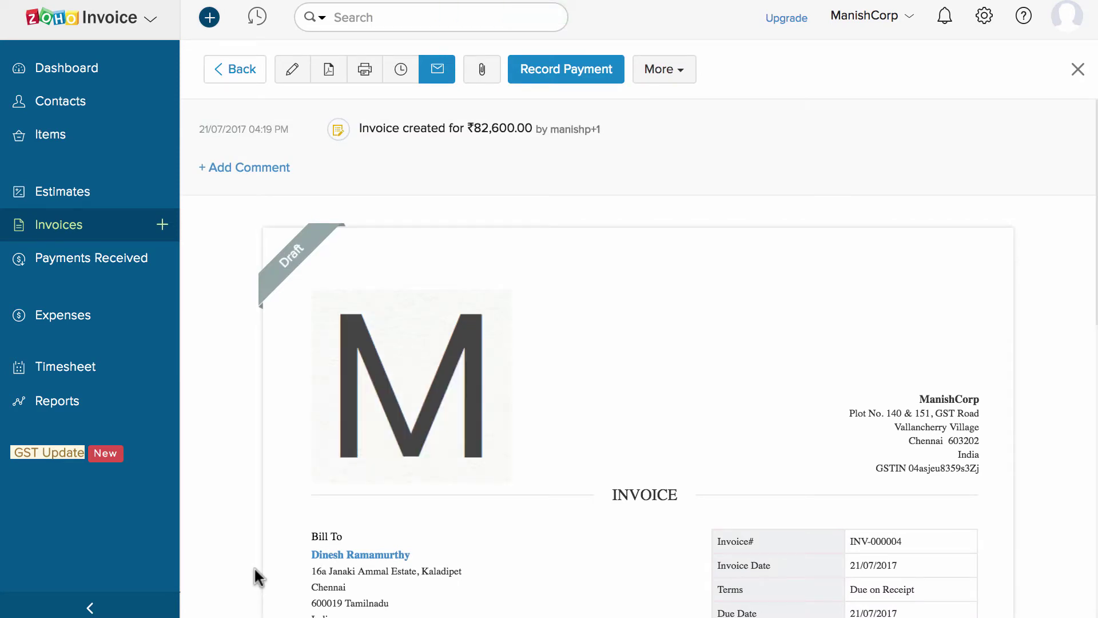
# Email invoice INV-000004 to the customer with the invoice PDF attached, skipping the payment reminder.
pyautogui.scroll(-6, 254, 566)
pyautogui.scroll(-6, 254, 566)
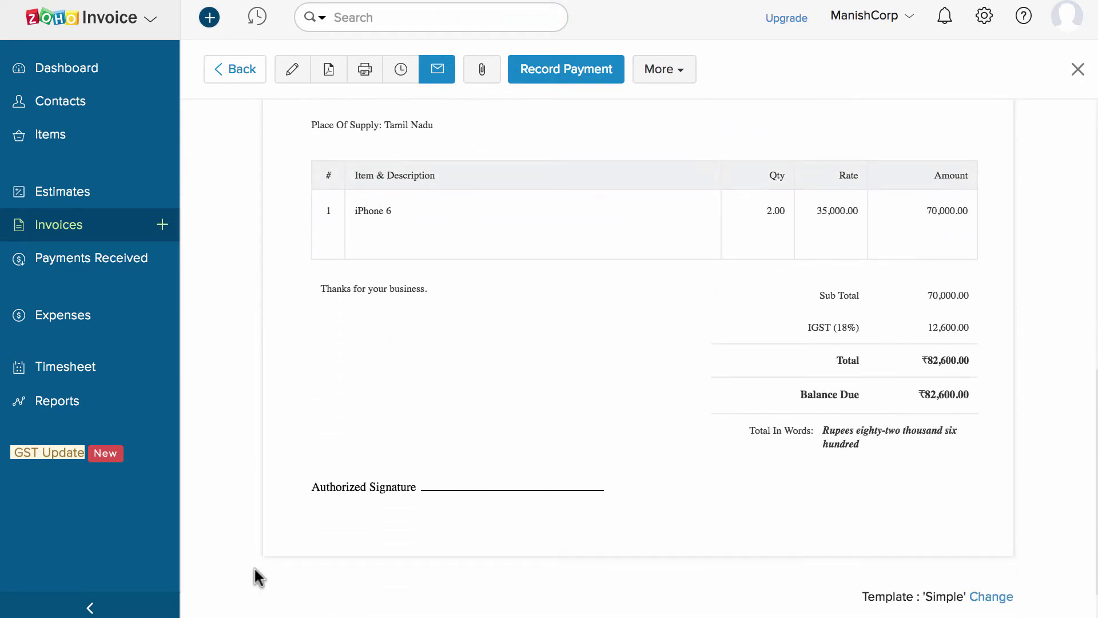
pyautogui.scroll(12, 255, 583)
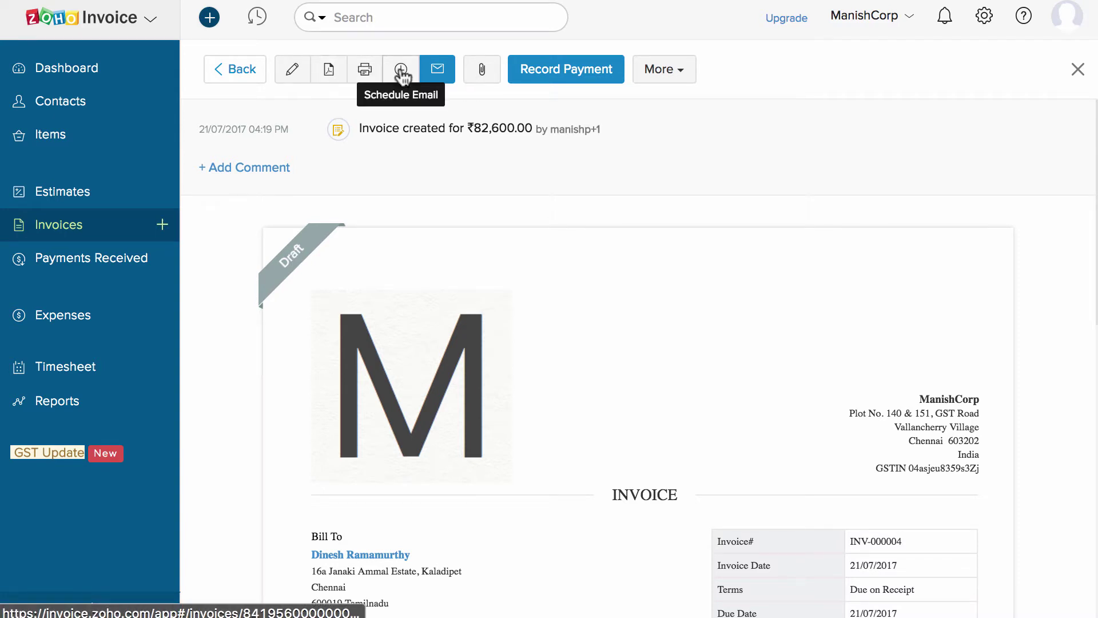
pyautogui.click(435, 70)
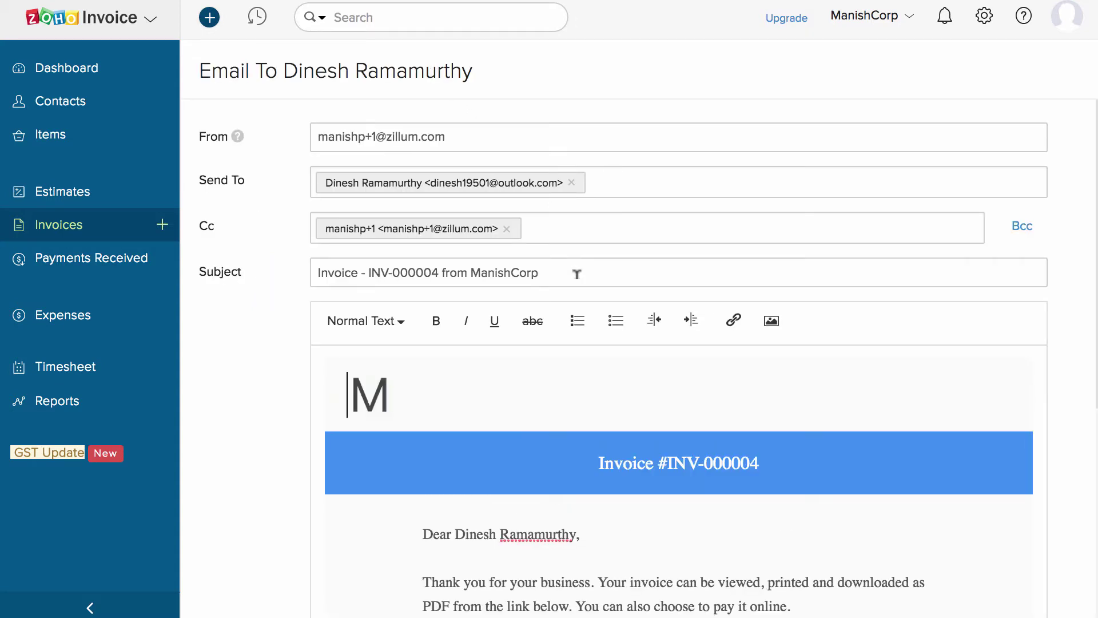
pyautogui.scroll(-10, 576, 274)
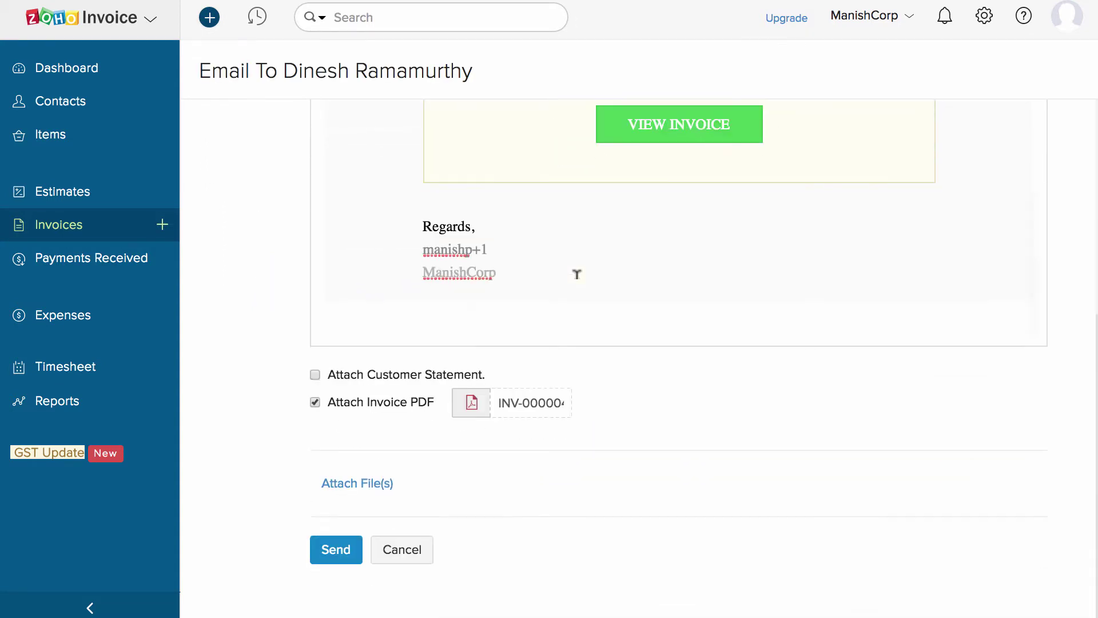
pyautogui.click(337, 550)
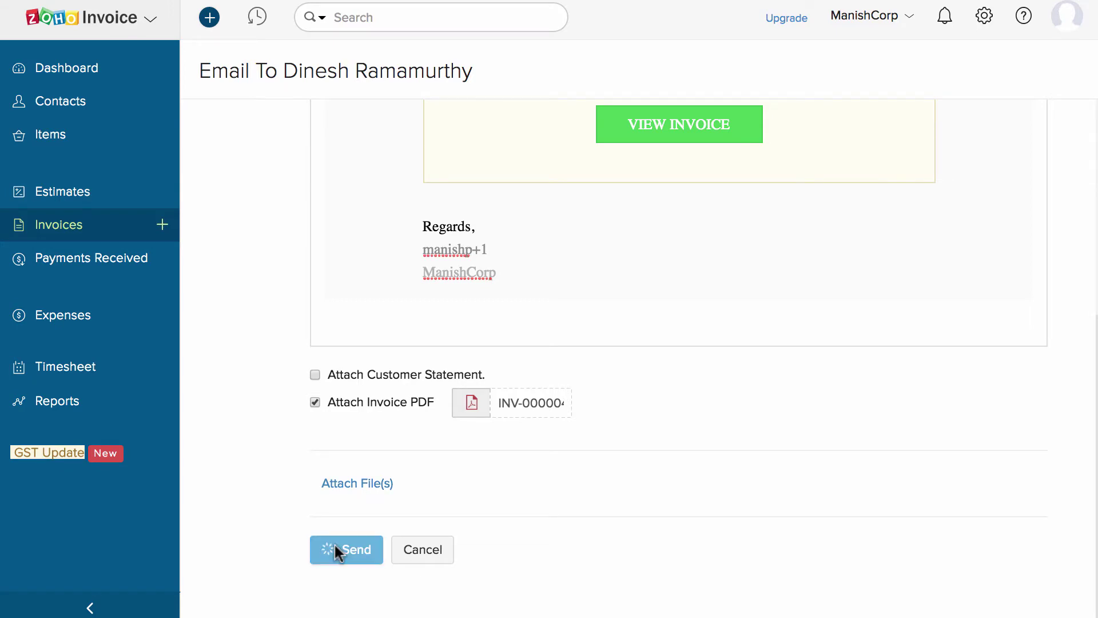
pyautogui.press('Escape')
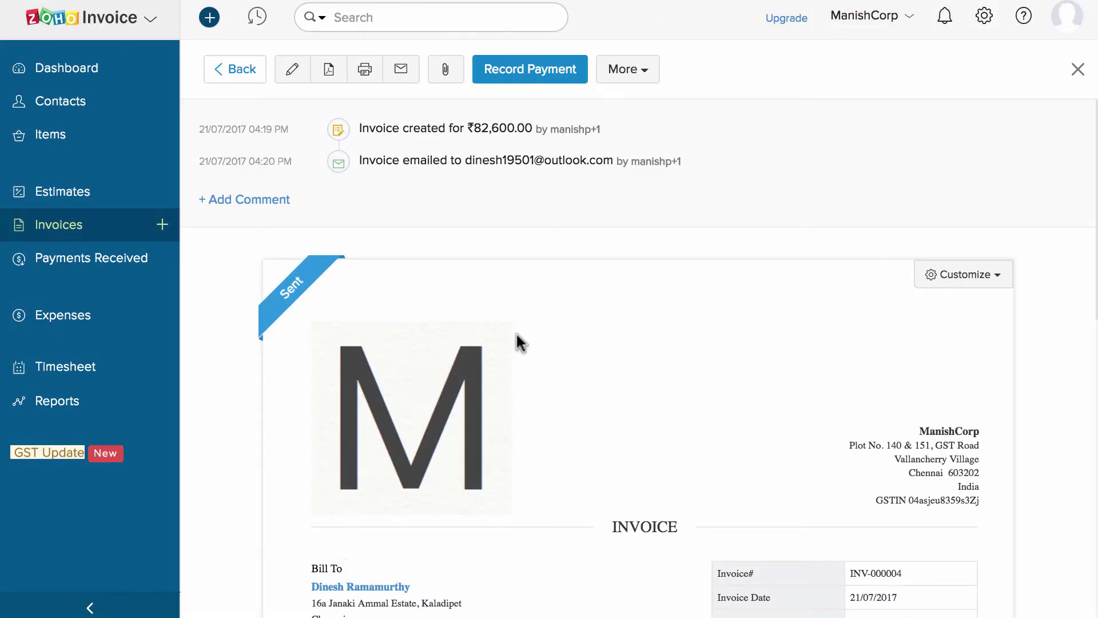
# Record the full payment for INV-000004 with reference number 12678.
pyautogui.click(650, 68)
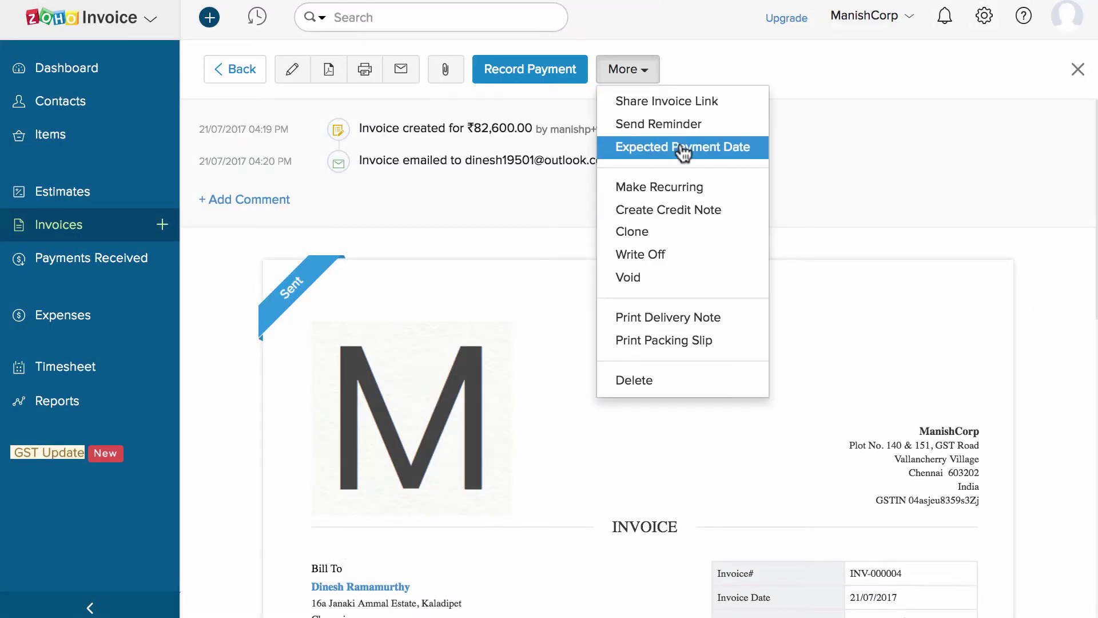
pyautogui.click(523, 197)
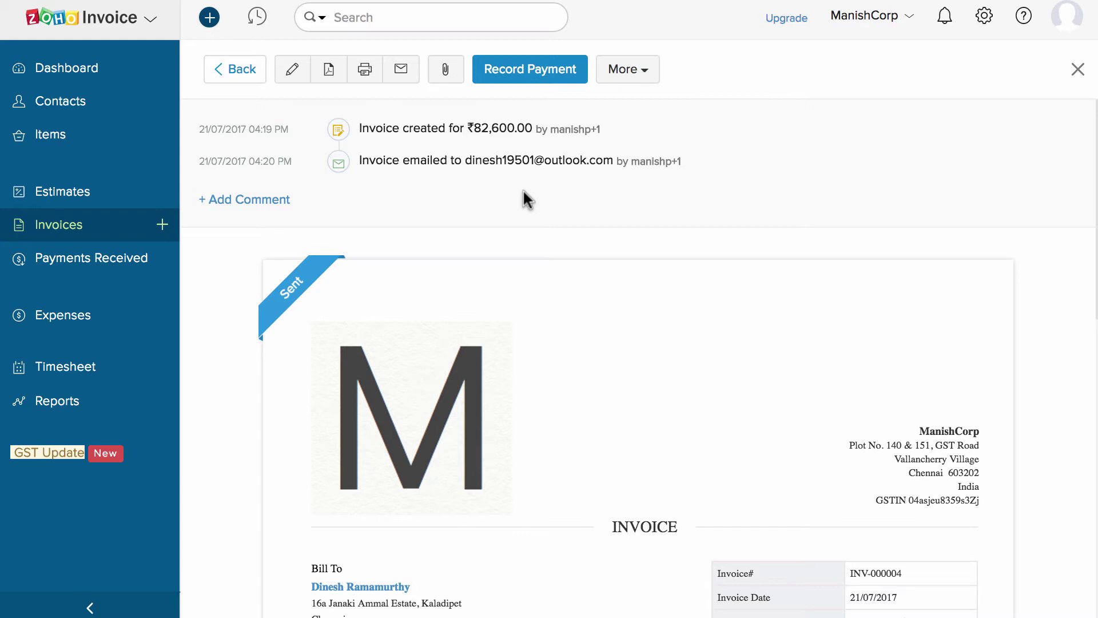
pyautogui.click(524, 71)
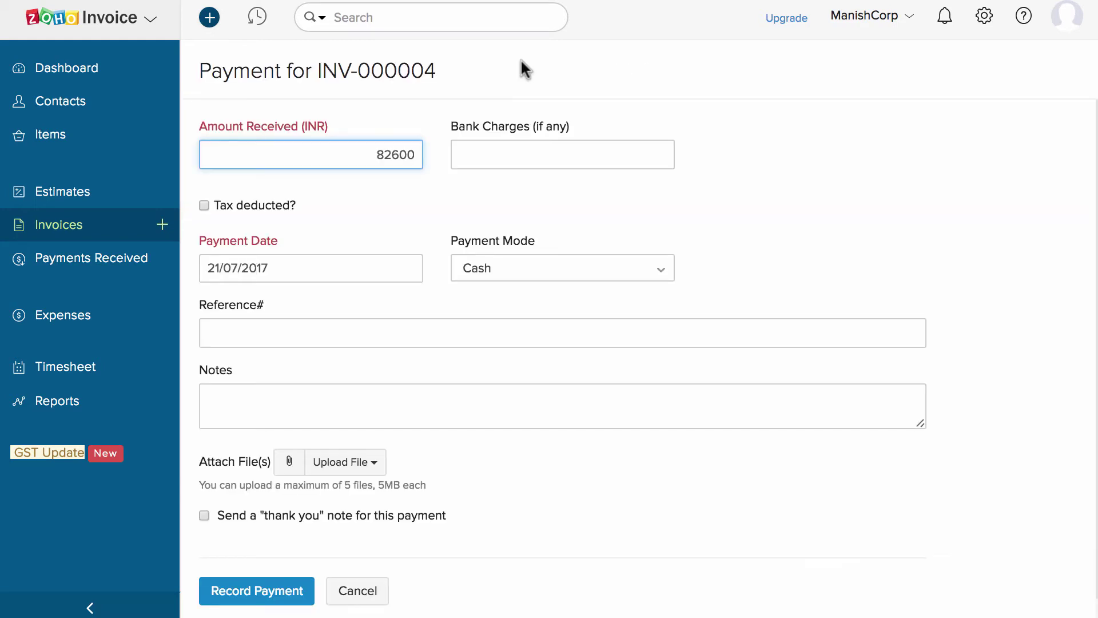
pyautogui.click(485, 321)
pyautogui.write('12678')
pyautogui.scroll(-1, 387, 472)
pyautogui.click(290, 554)
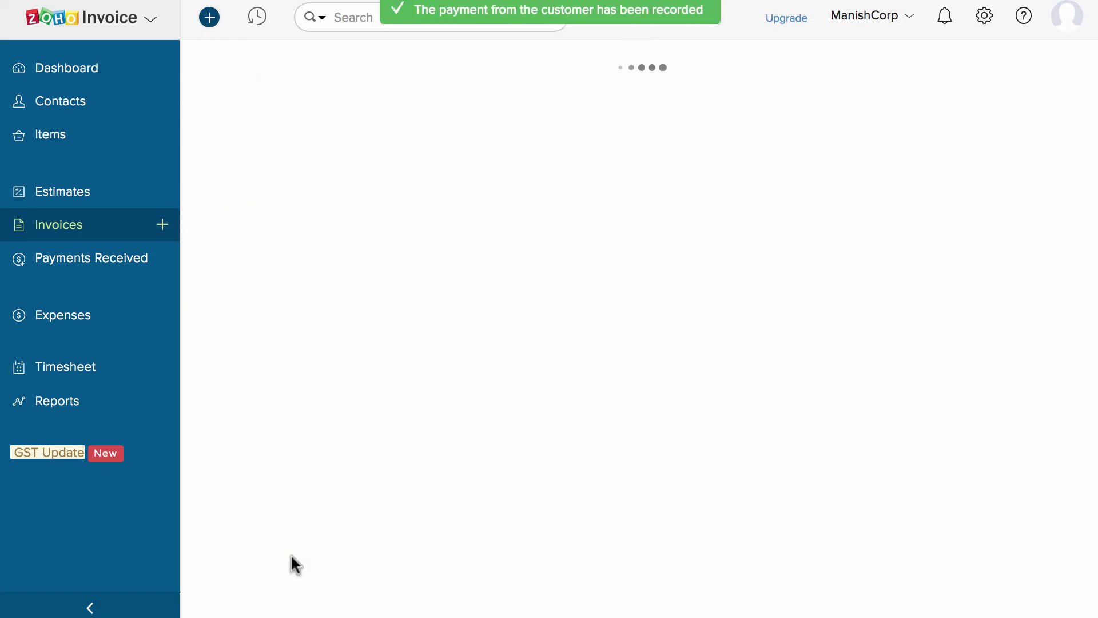
# Review the new payment's receipt in Payments Received.
pyautogui.scroll(-12, 390, 507)
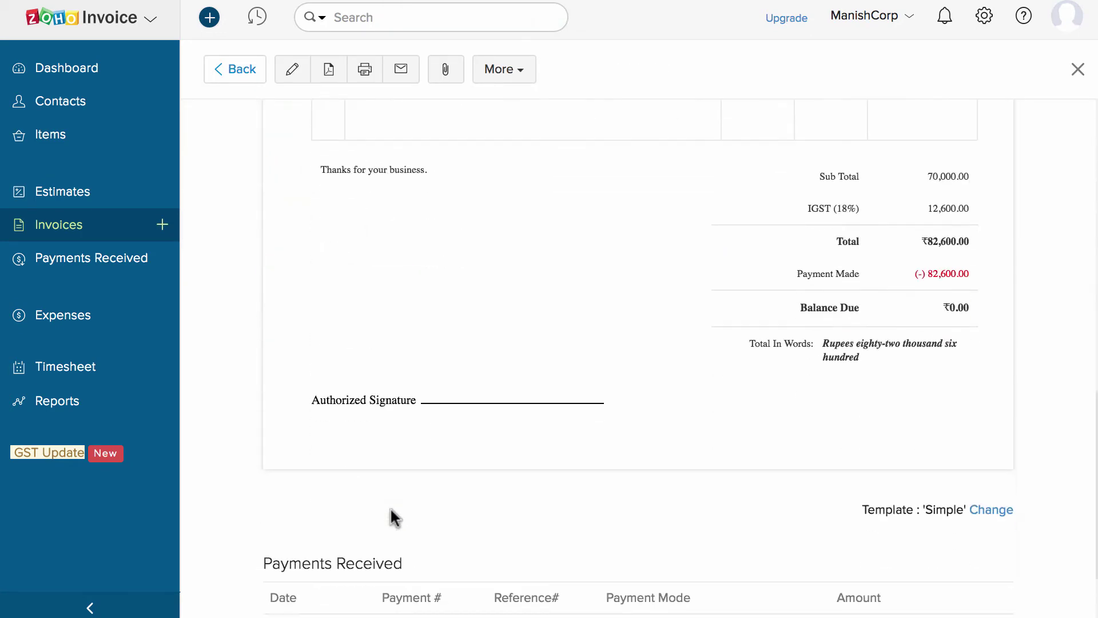
pyautogui.scroll(-2, 390, 506)
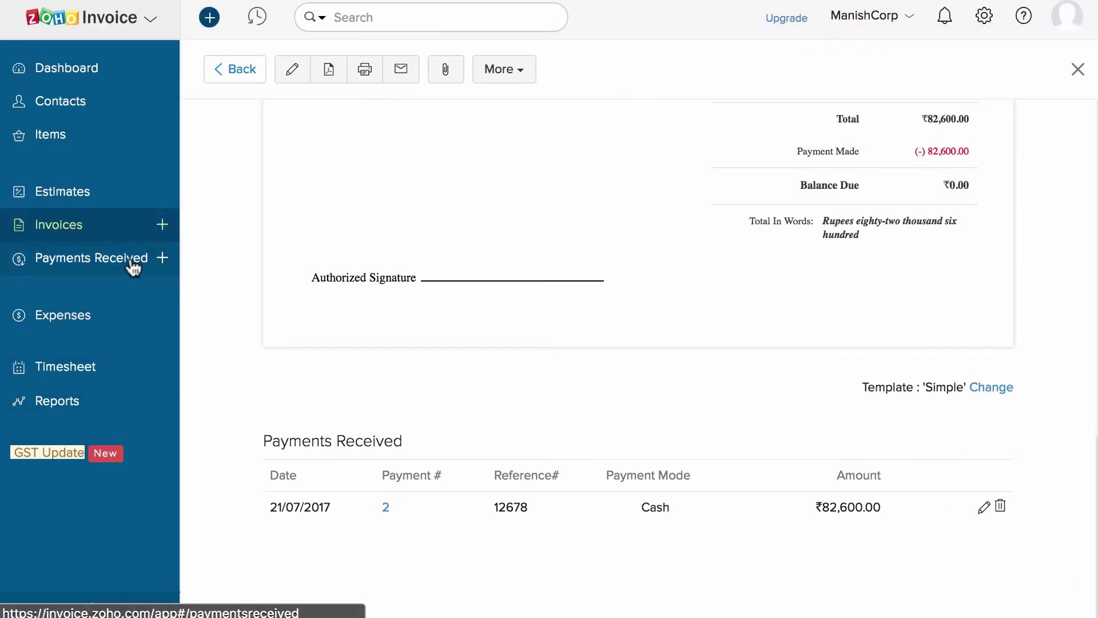
pyautogui.click(132, 261)
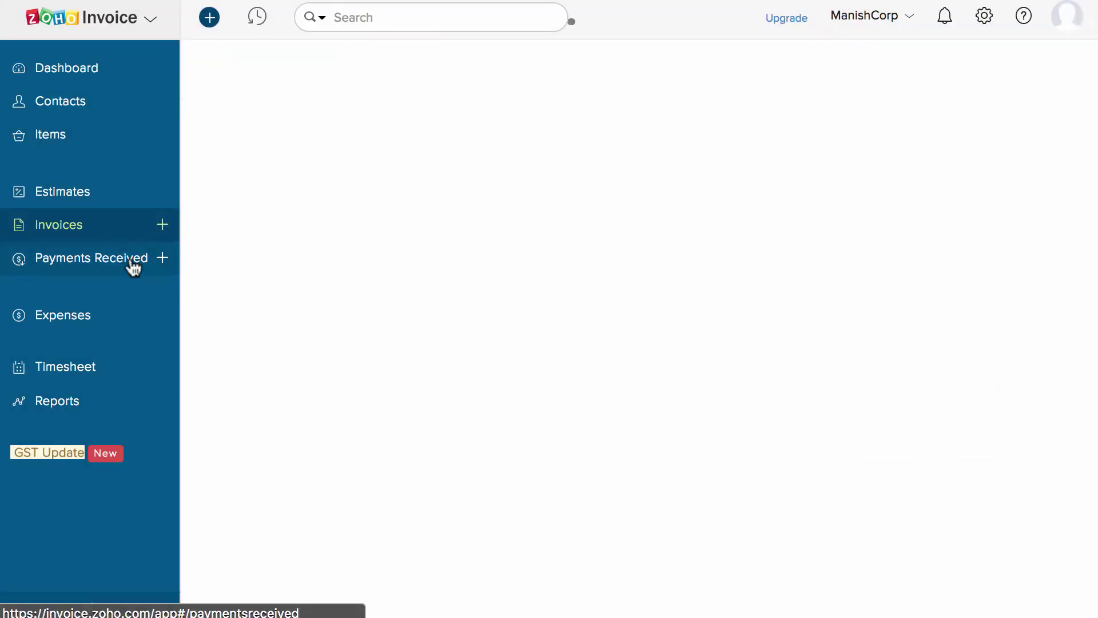
pyautogui.click(289, 150)
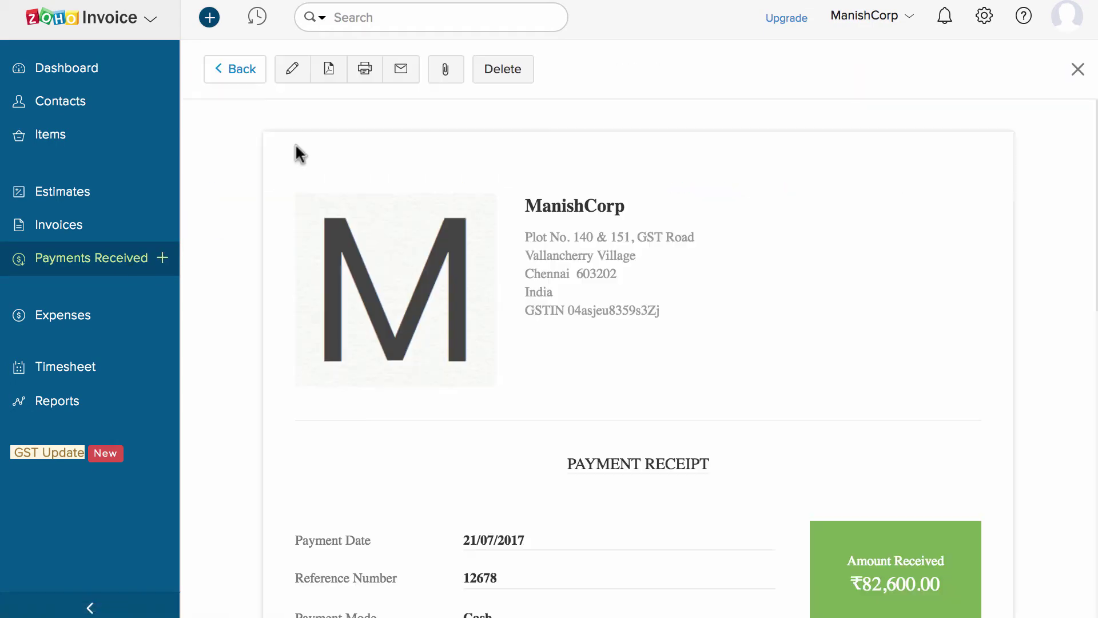
pyautogui.scroll(-6, 444, 346)
pyautogui.scroll(-6, 447, 347)
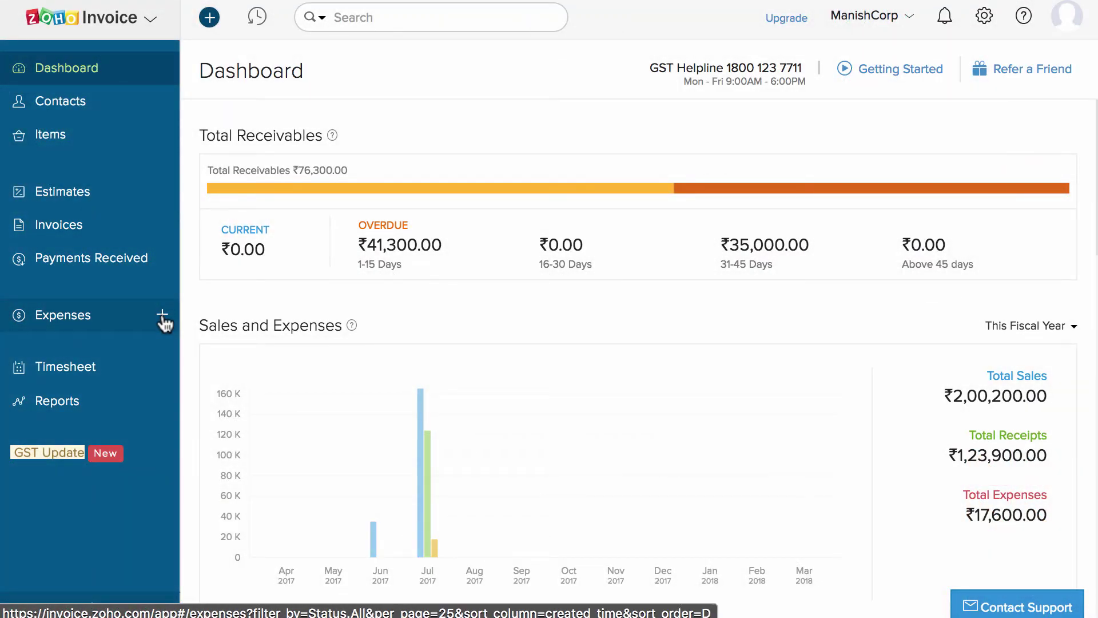
# Start a ₹500 Automobile Expense for an Unregistered Business with destination of supply Andhra Pradesh.
pyautogui.click(162, 316)
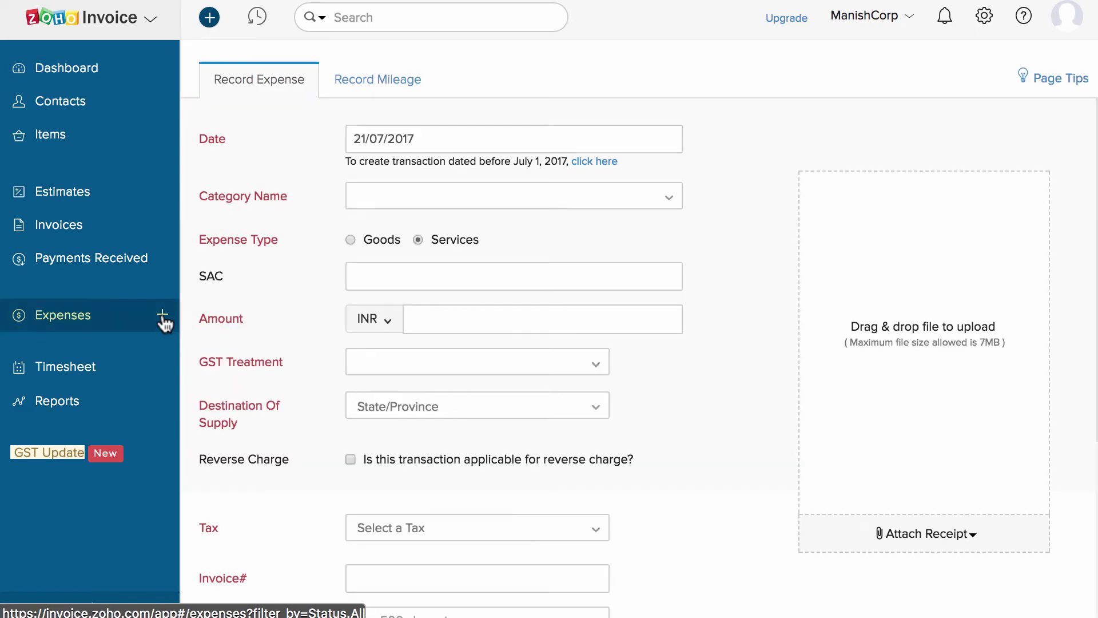
pyautogui.click(378, 203)
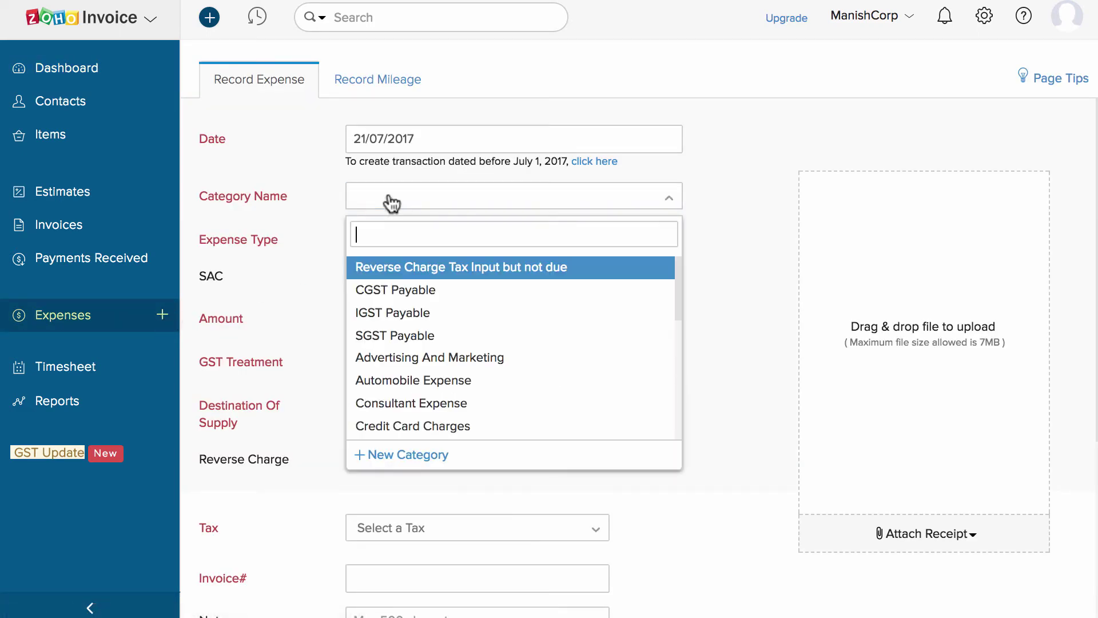
pyautogui.click(434, 381)
pyautogui.click(457, 309)
pyautogui.write('500')
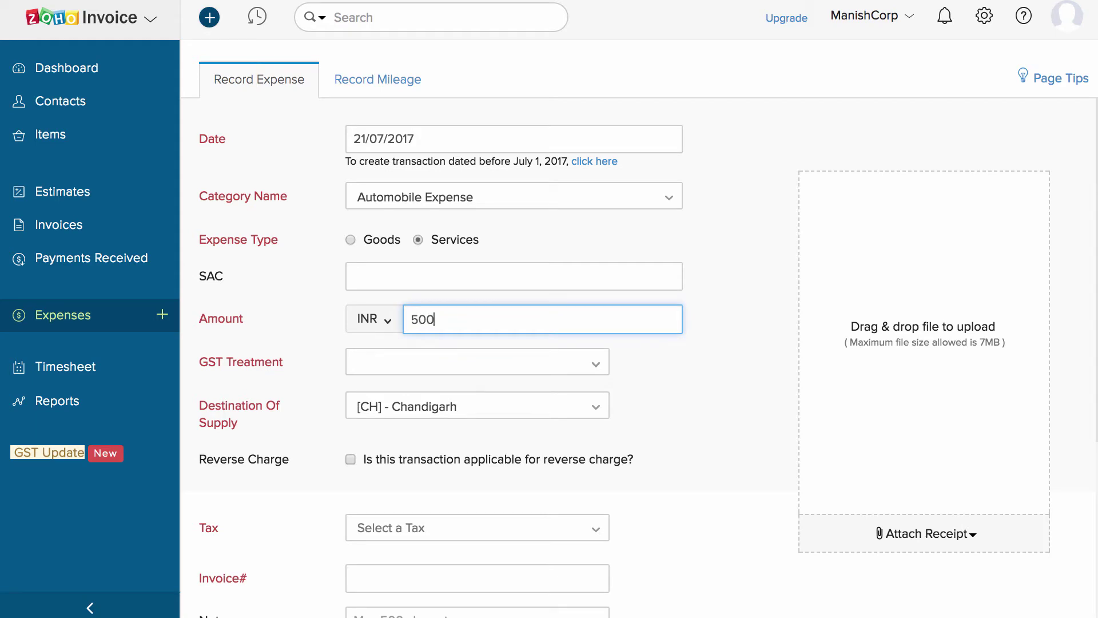
pyautogui.click(473, 364)
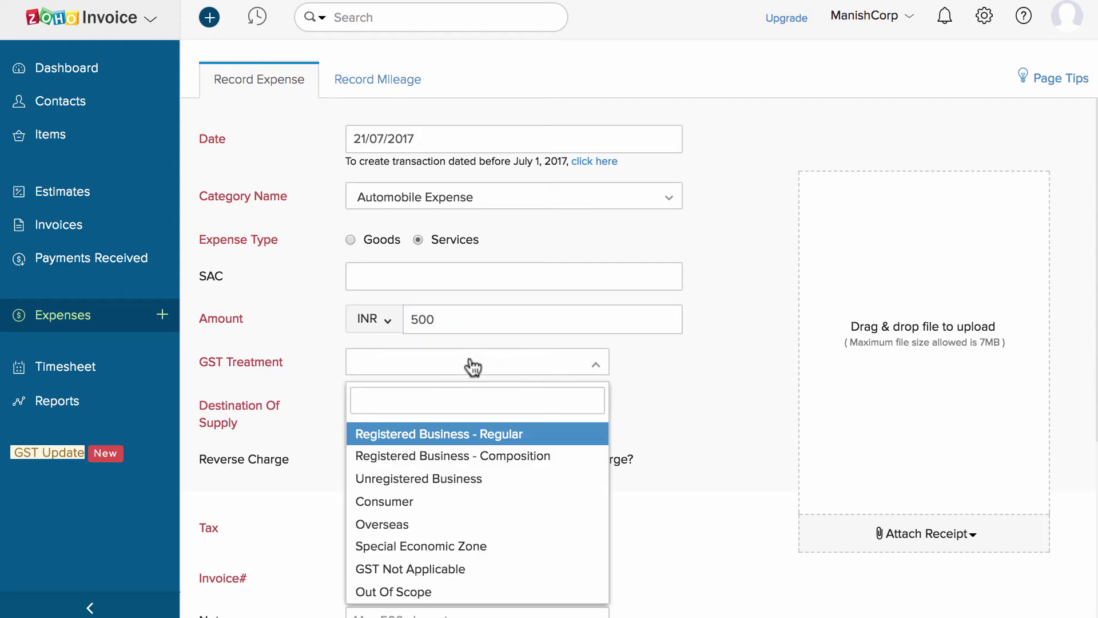
pyautogui.click(490, 478)
pyautogui.click(606, 407)
pyautogui.click(567, 493)
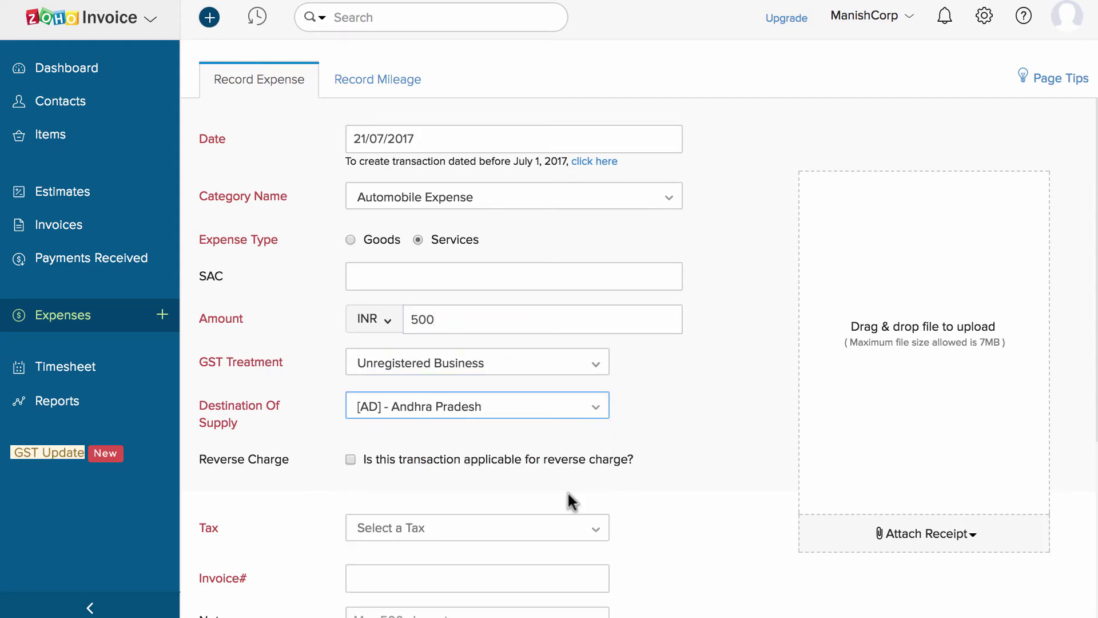
# Mark the expense as reverse charge with Zero Tax [0%] and invoice number 8765.
pyautogui.scroll(-3, 648, 413)
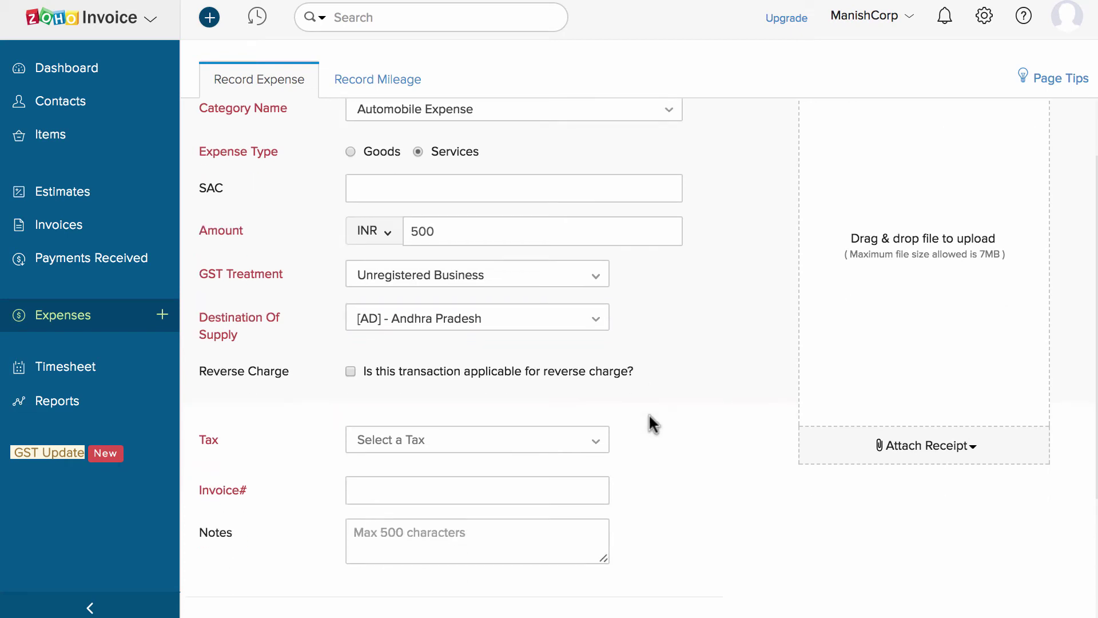
pyautogui.click(460, 378)
pyautogui.scroll(-6, 494, 403)
pyautogui.click(498, 233)
pyautogui.click(505, 343)
pyautogui.click(533, 289)
pyautogui.write('8765')
# Assign the expense to the invoiced customer as billable and save it.
pyautogui.click(601, 334)
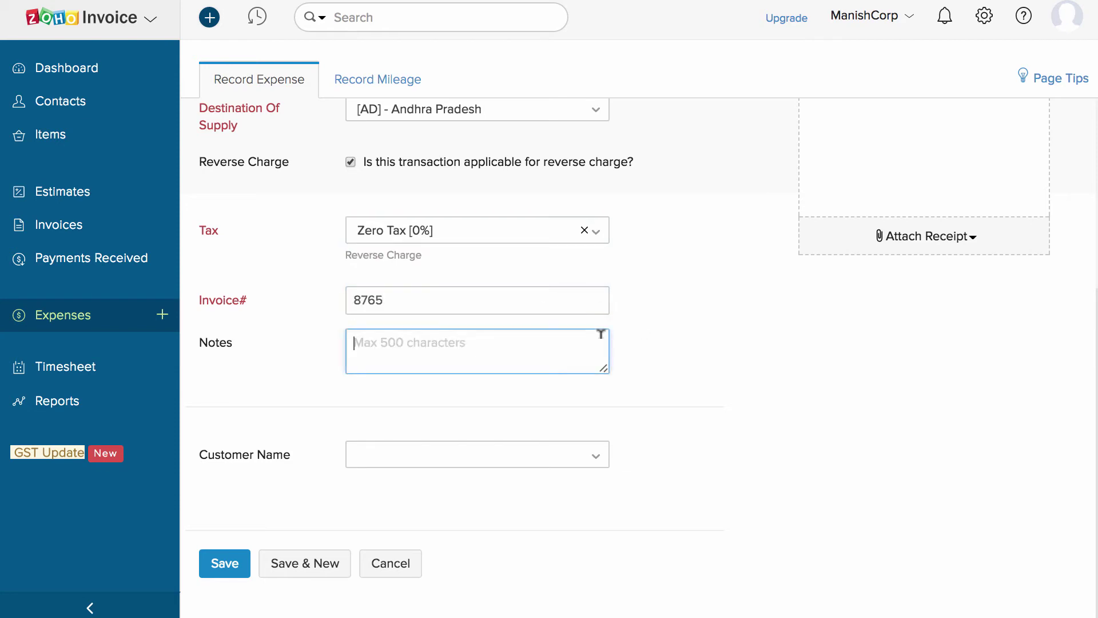
pyautogui.click(559, 451)
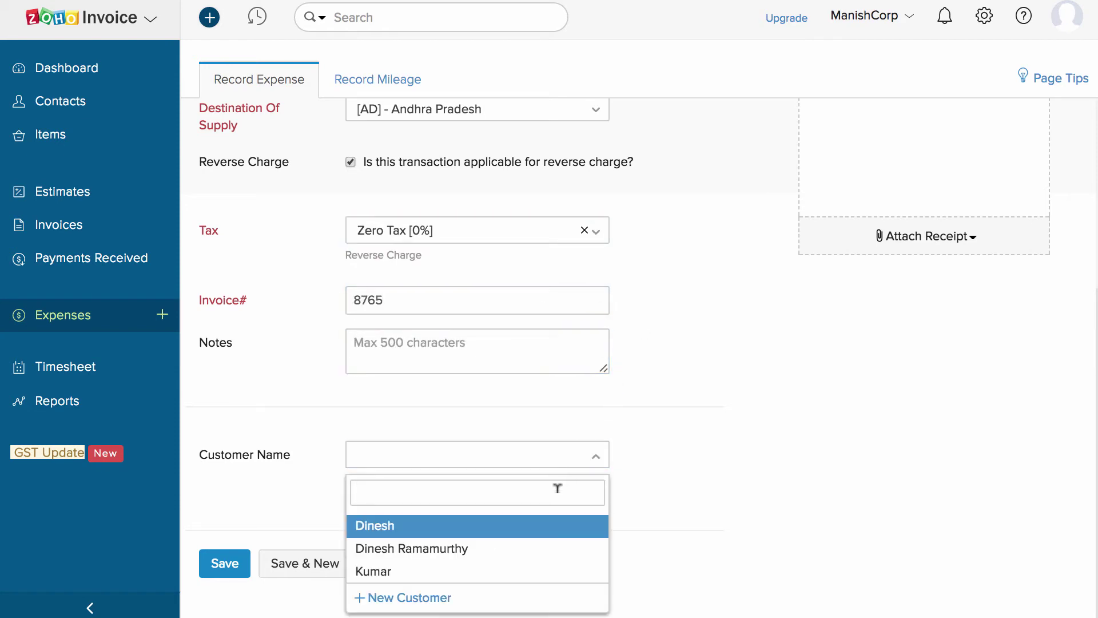
pyautogui.click(560, 548)
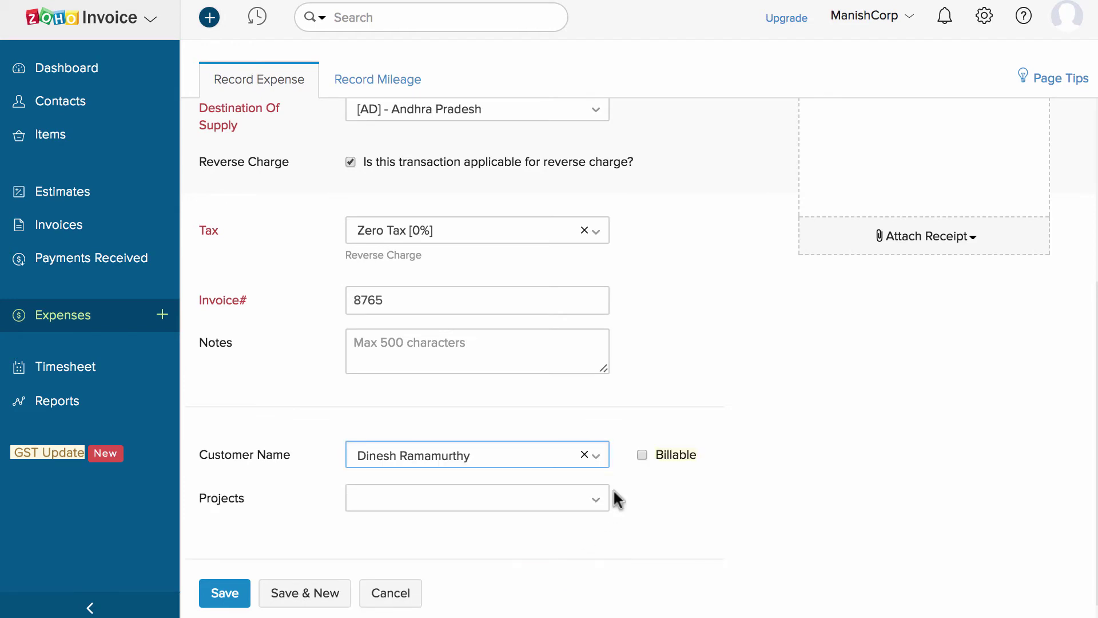
pyautogui.click(640, 454)
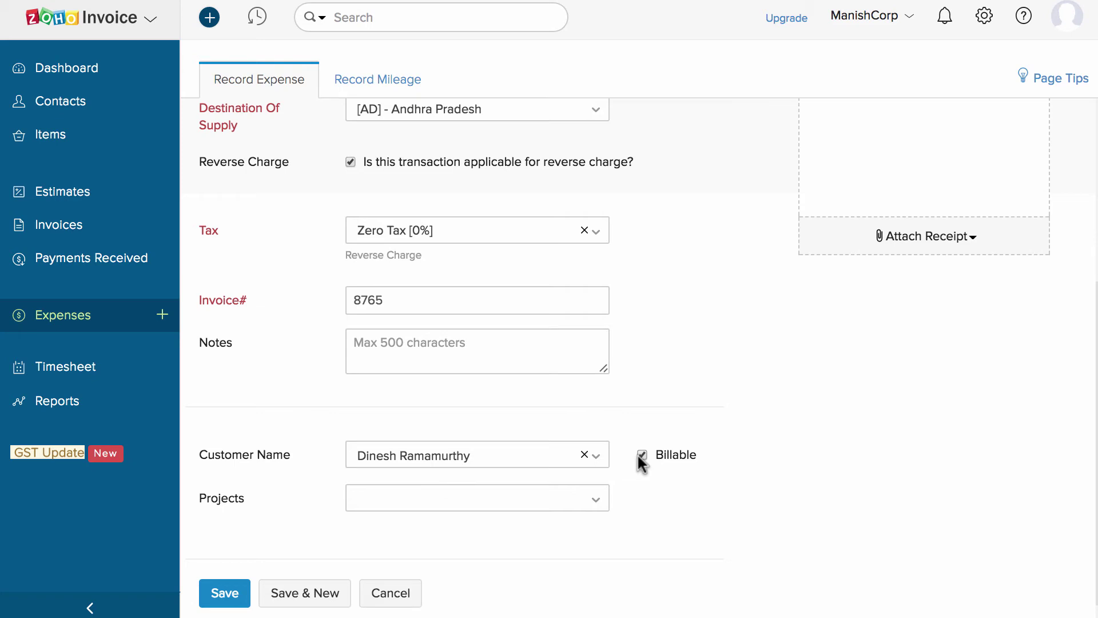
pyautogui.click(225, 593)
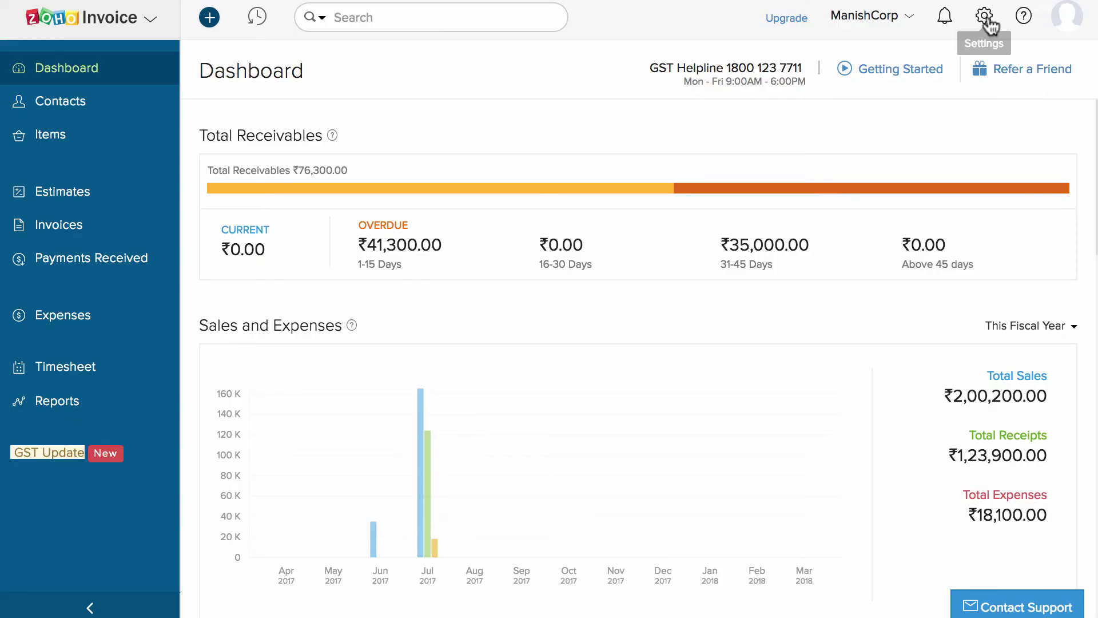
# Upgrade to the Professional plan via Settings > Subscription and confirm the ₹2,476.82 order.
pyautogui.click(984, 17)
pyautogui.click(902, 585)
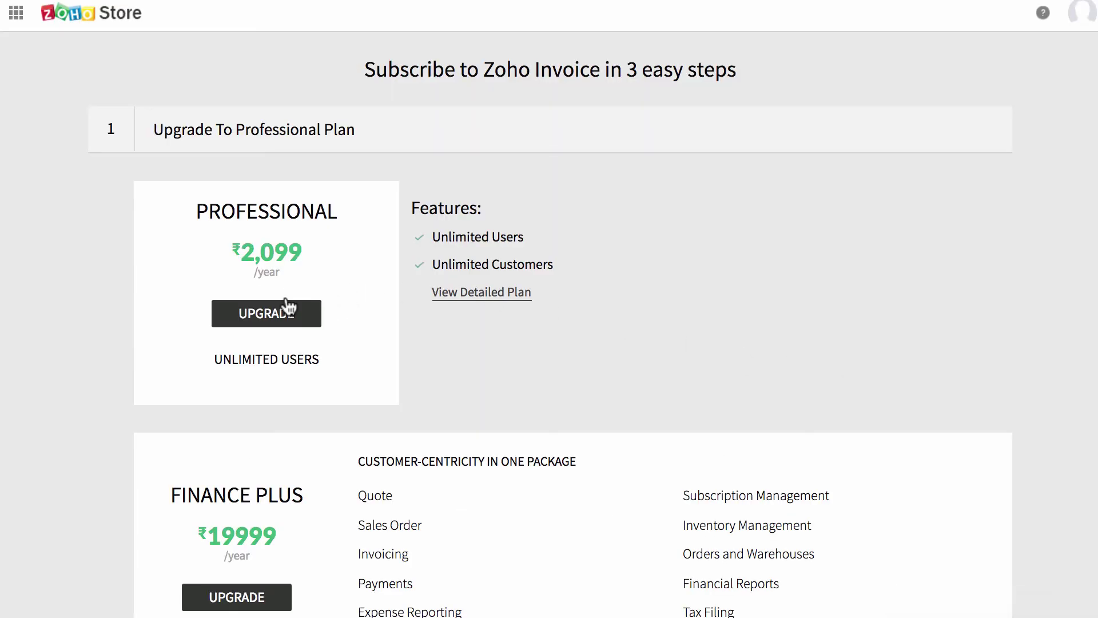
pyautogui.click(286, 306)
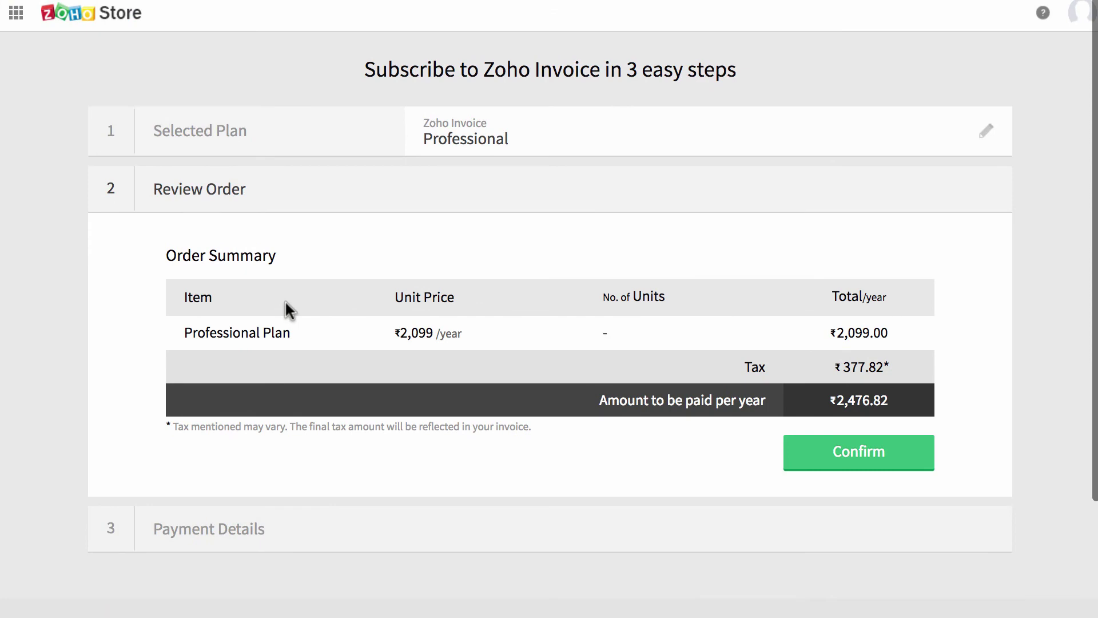
pyautogui.click(838, 450)
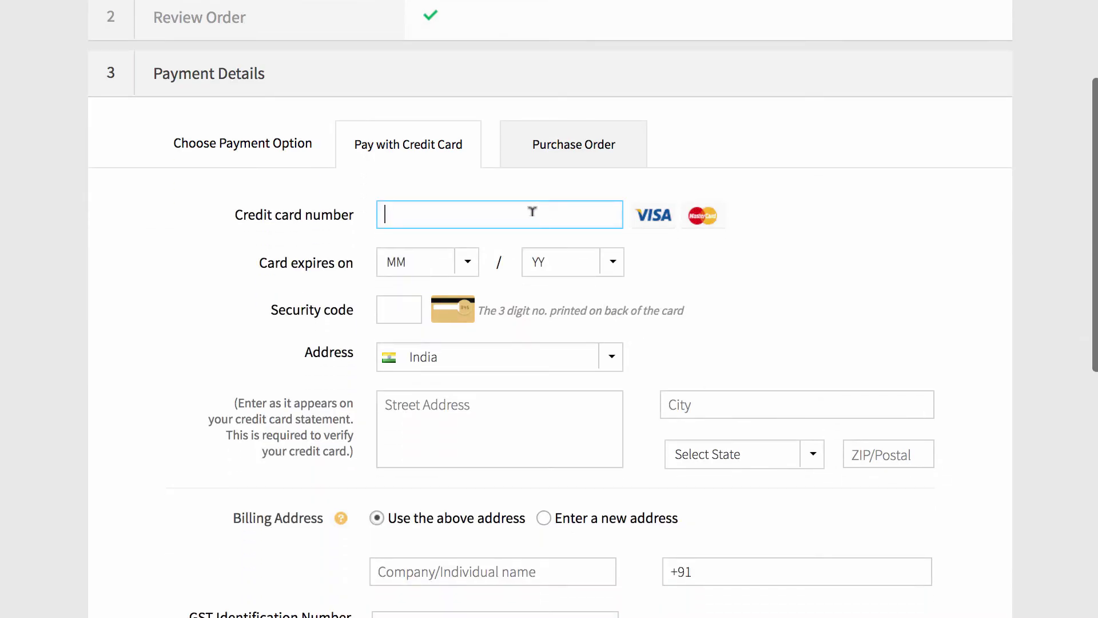
pyautogui.scroll(-9, 699, 473)
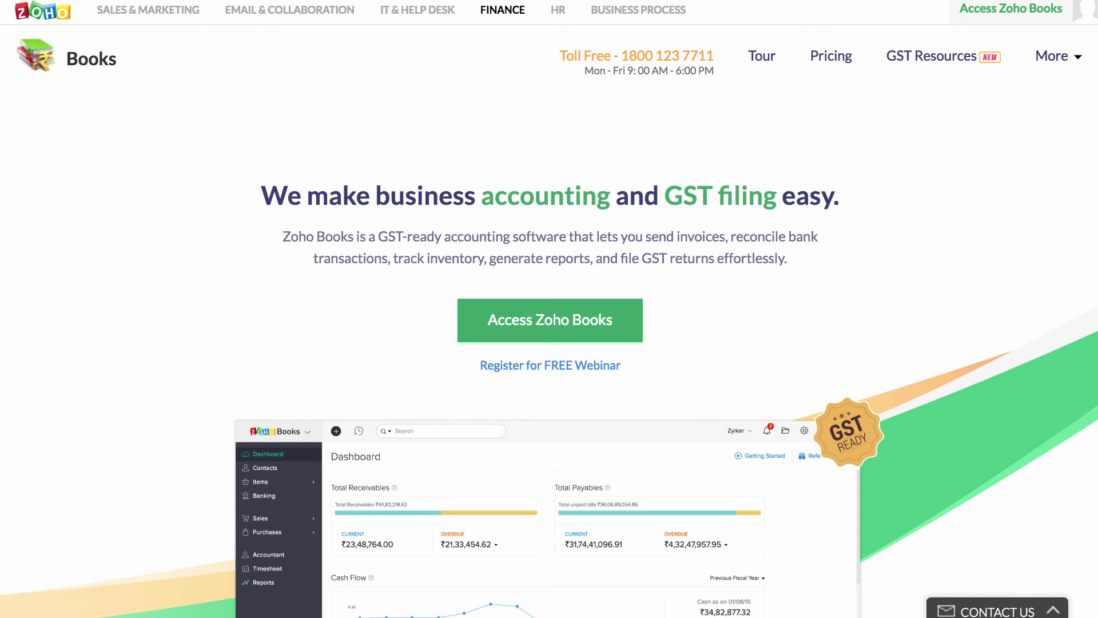
pyautogui.scroll(-10, 927, 492)
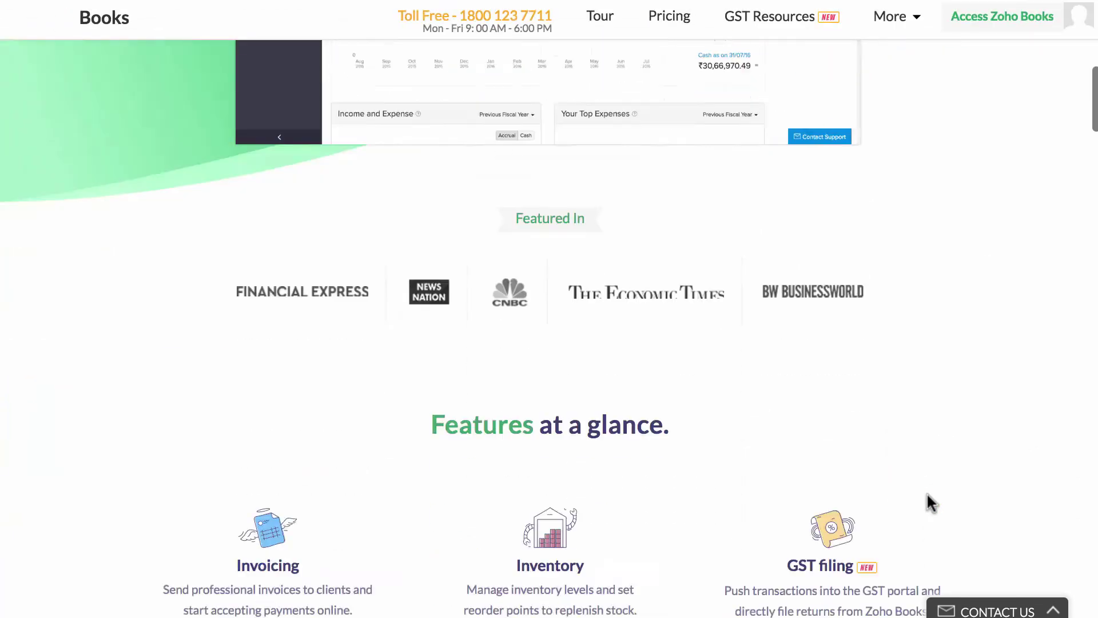
pyautogui.scroll(-5, 927, 492)
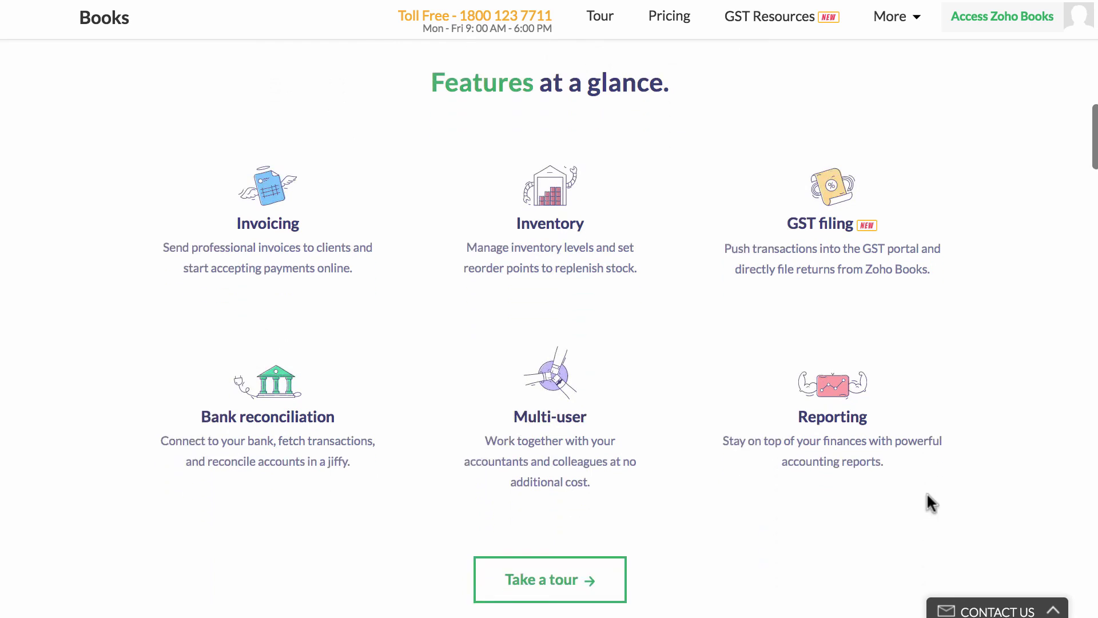